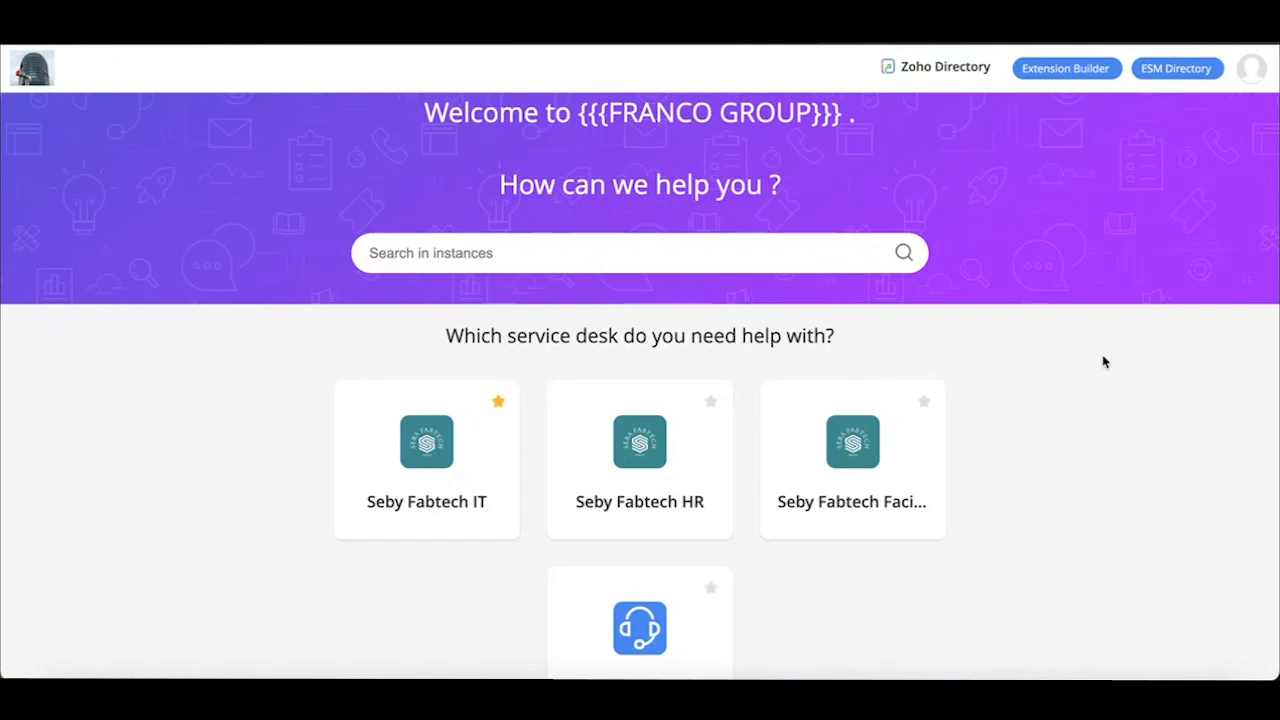
Open the ESM Directory from the Seby Fabtech IT instance and show its Organization Details
{"action": "scroll", "coordinate": [1104, 362], "scroll_direction": "up", "scroll_amount": 1}
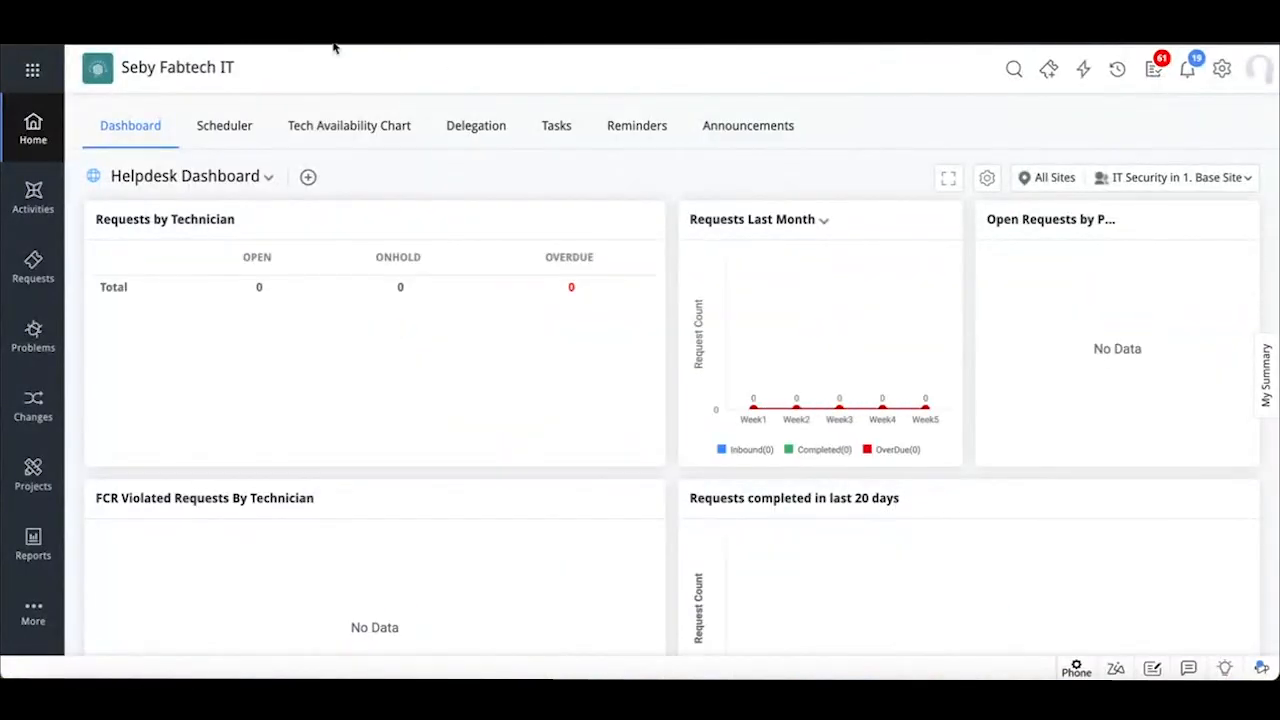
{"action": "left_click", "coordinate": [32, 72]}
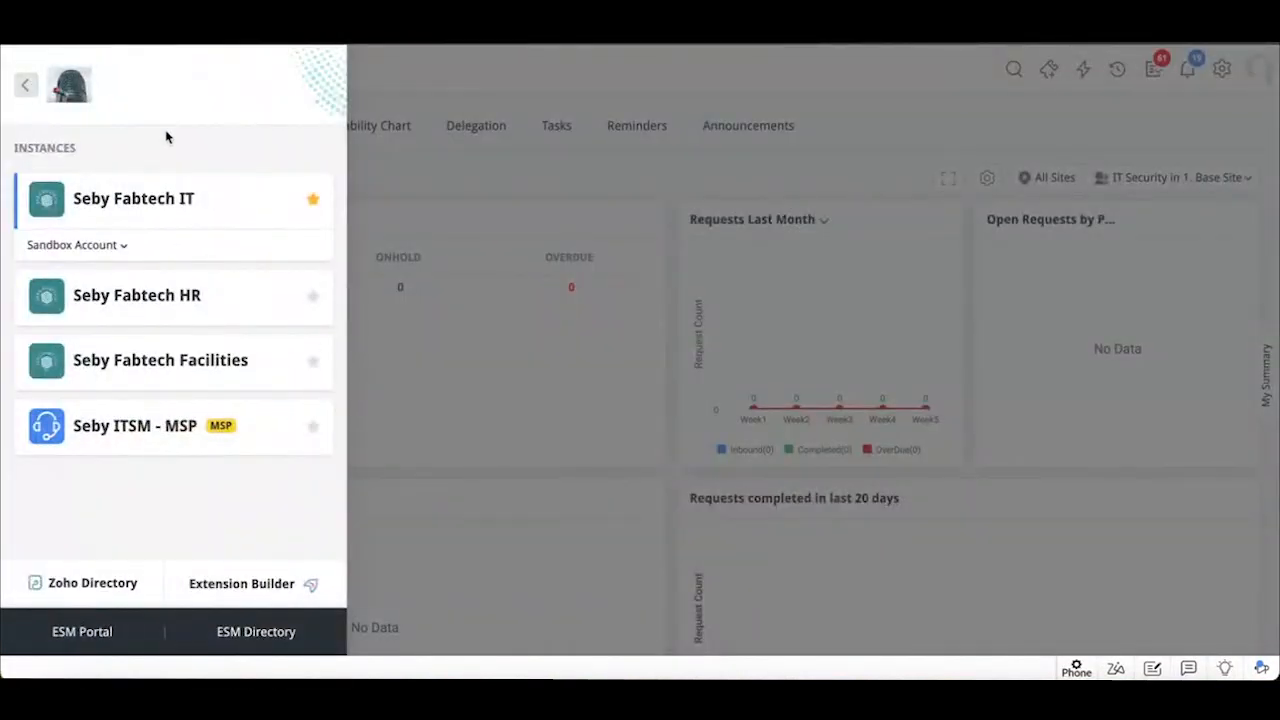
{"action": "left_click", "coordinate": [256, 639]}
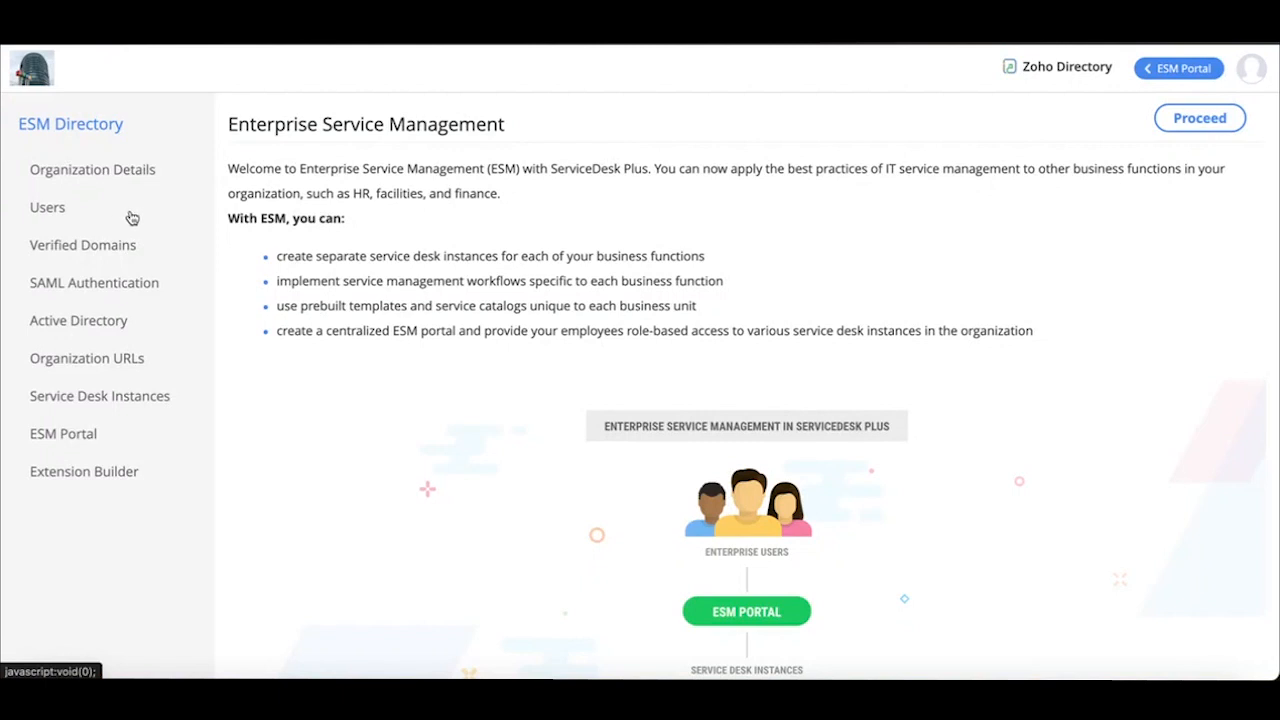
{"action": "left_click", "coordinate": [72, 180]}
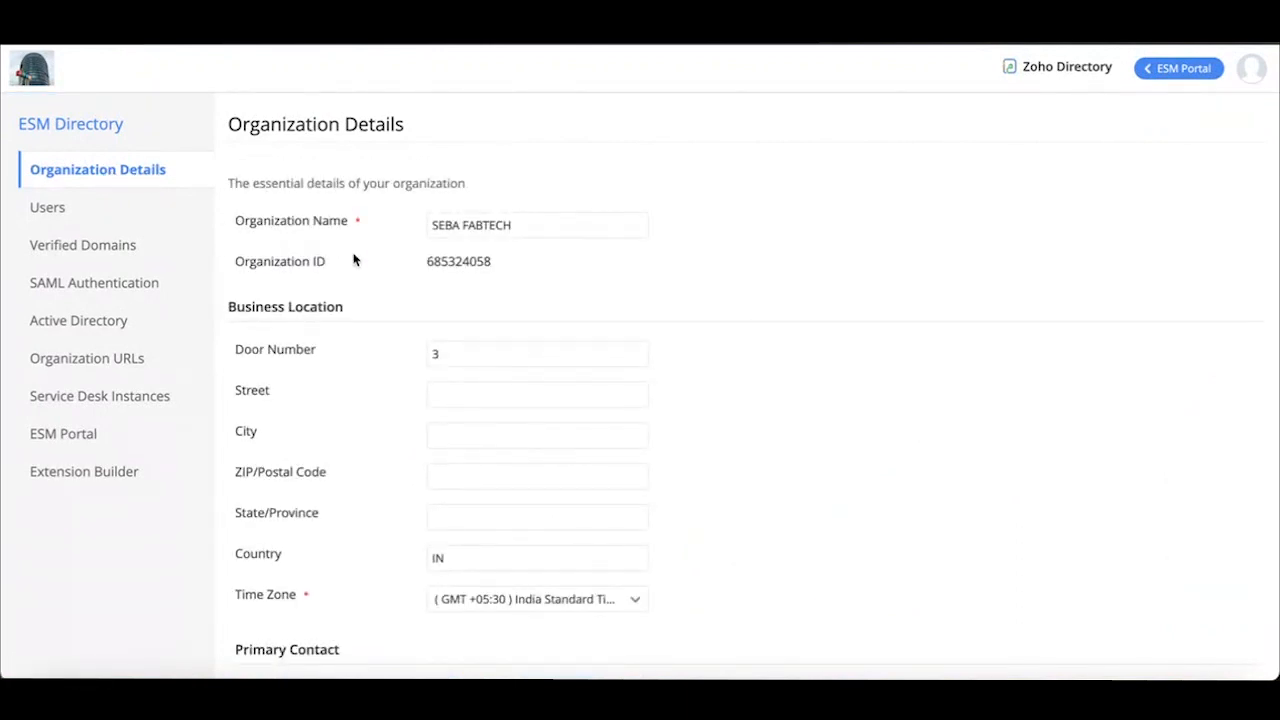
Review the organization's location and contact fields and look at the company logo upload dialog without changing the image
{"action": "scroll", "coordinate": [354, 257], "scroll_direction": "down", "scroll_amount": 1}
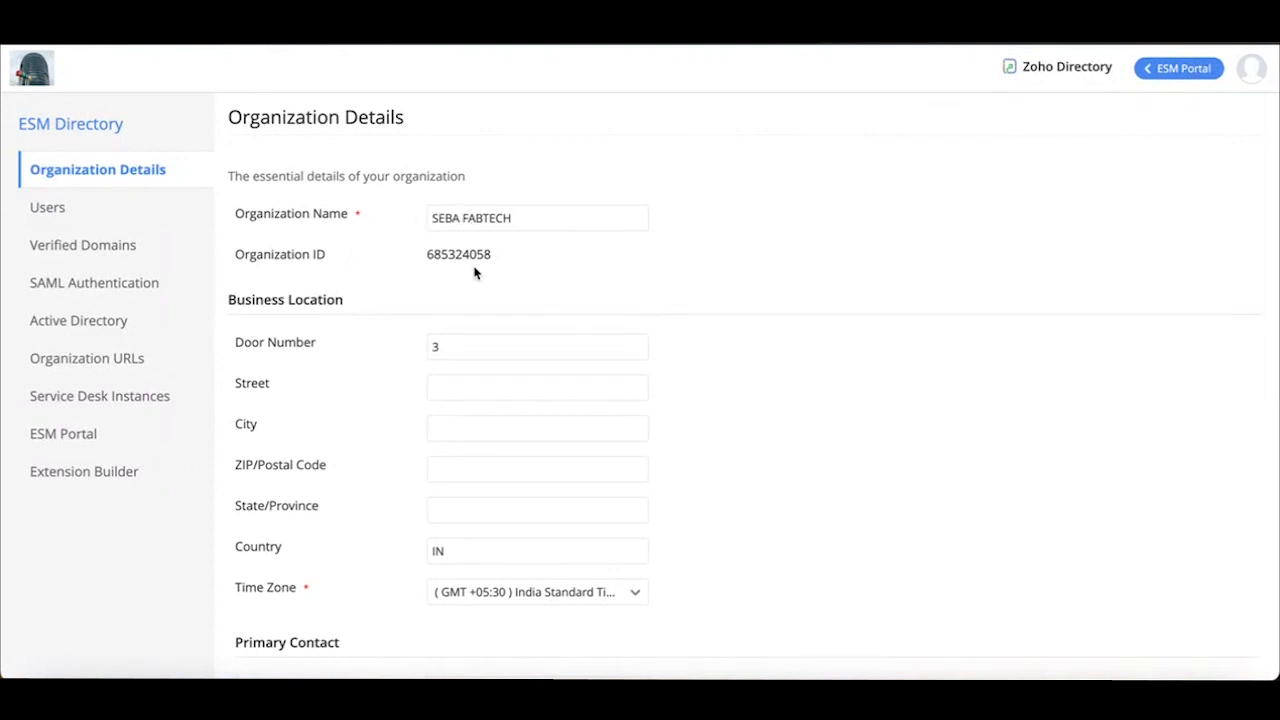
{"action": "scroll", "coordinate": [460, 371], "scroll_direction": "down", "scroll_amount": 1}
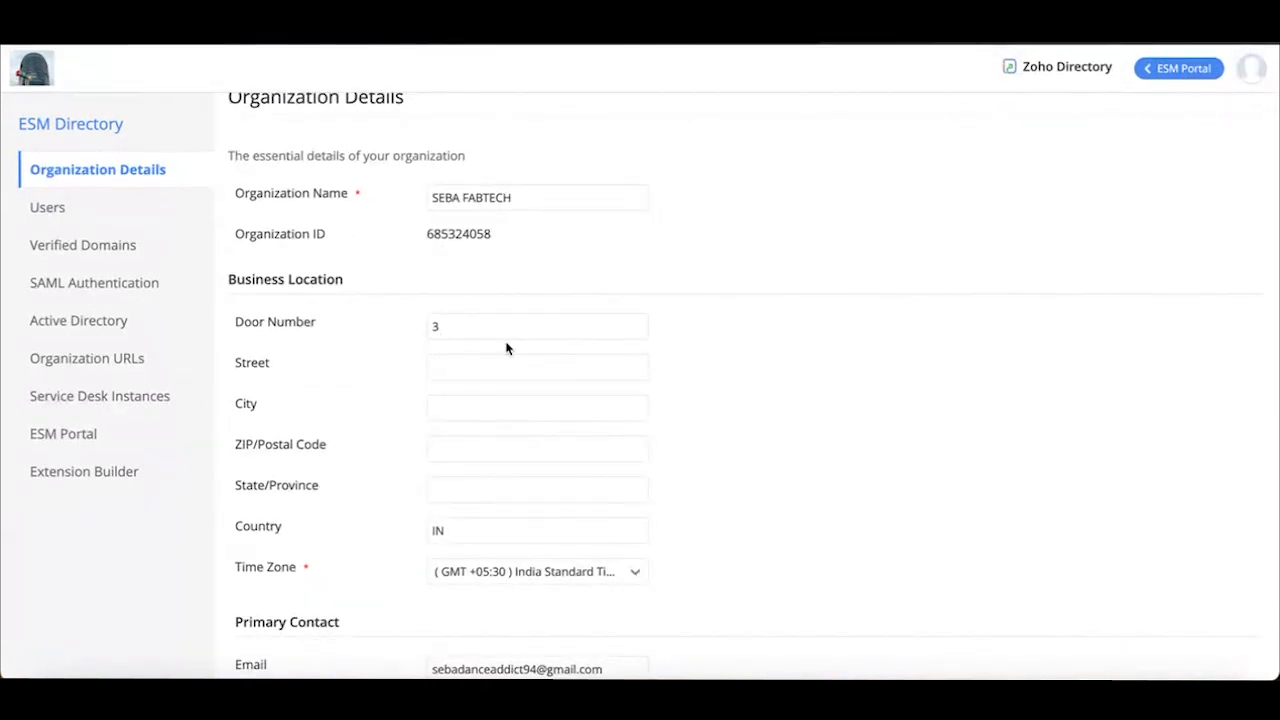
{"action": "scroll", "coordinate": [506, 348], "scroll_direction": "down", "scroll_amount": 5}
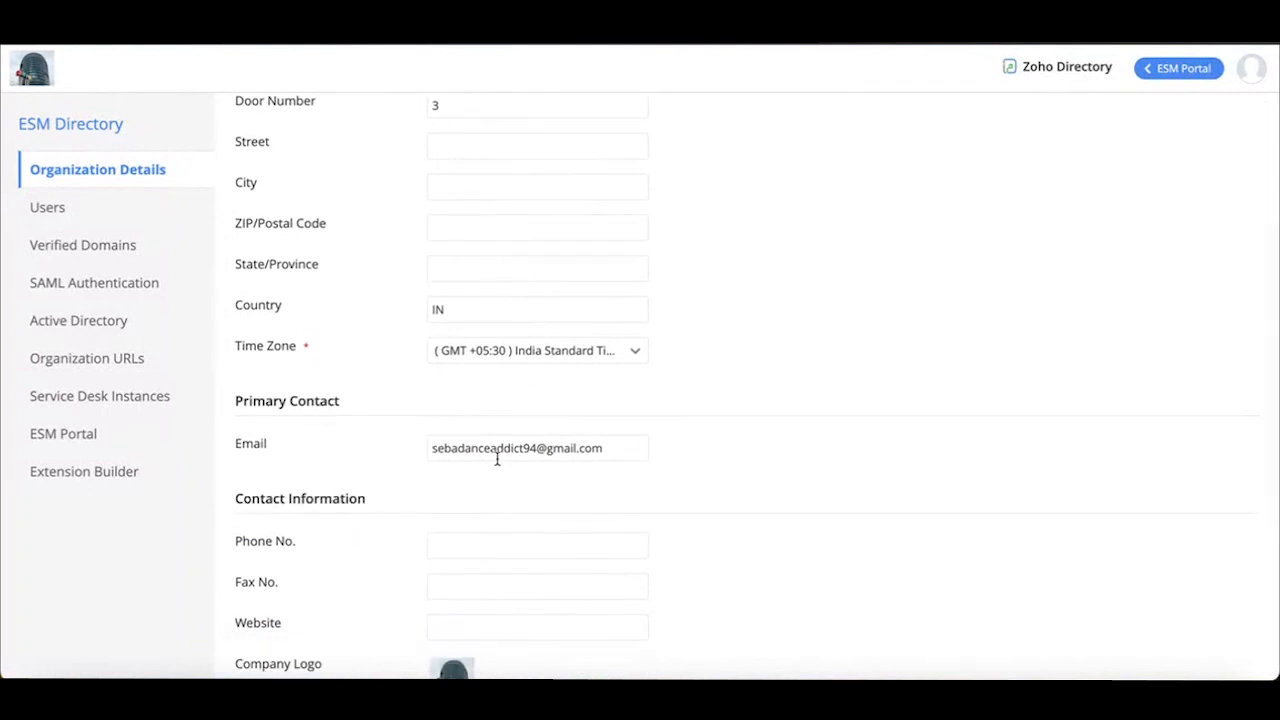
{"action": "scroll", "coordinate": [516, 492], "scroll_direction": "down", "scroll_amount": 5}
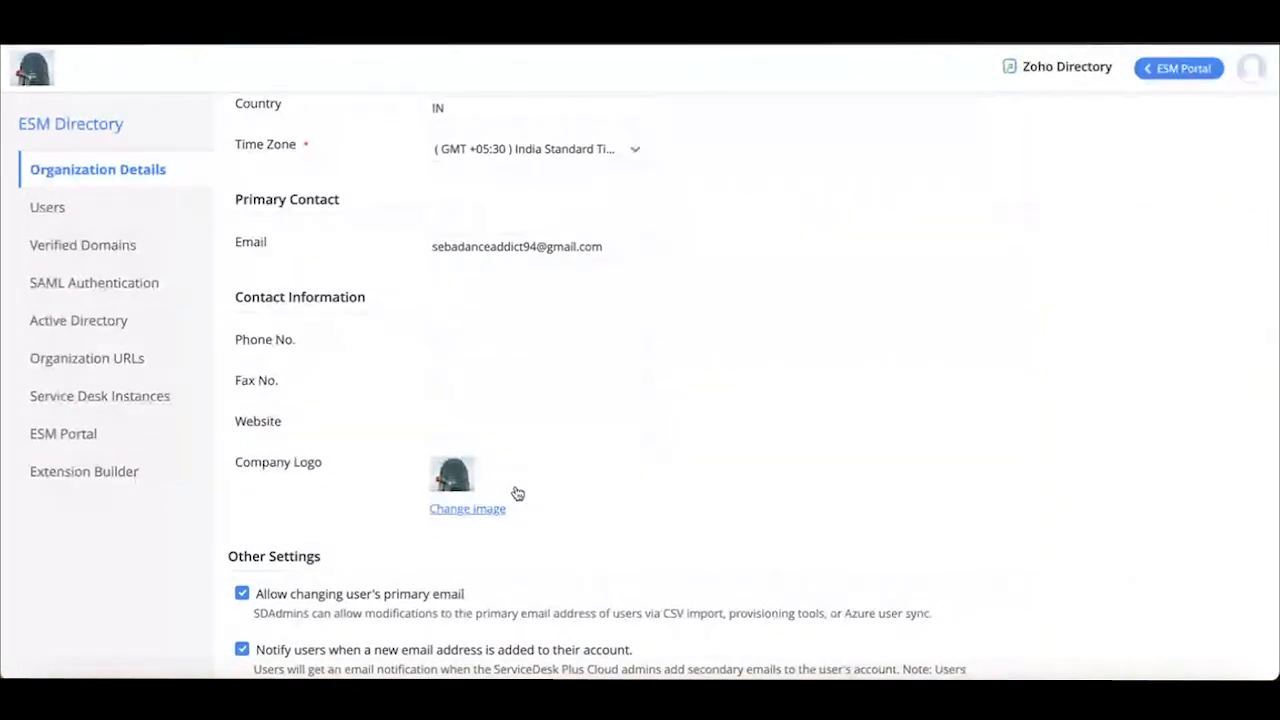
{"action": "left_click", "coordinate": [455, 515]}
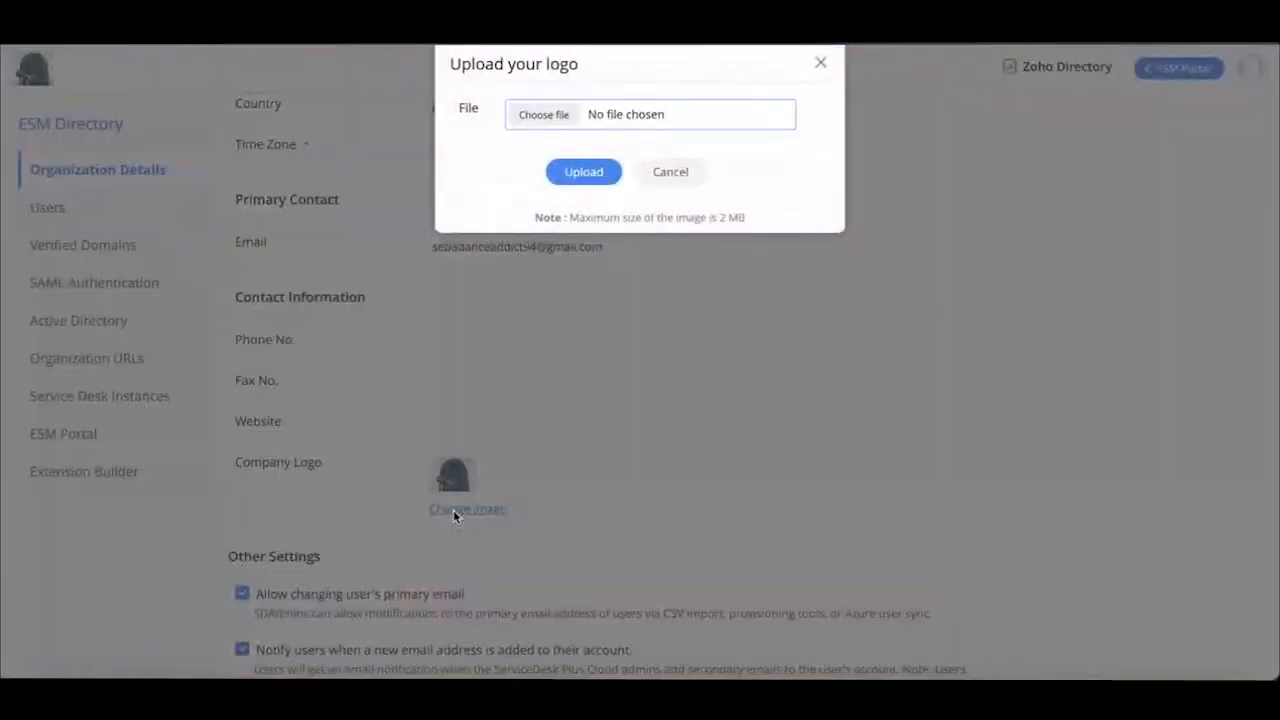
{"action": "left_click", "coordinate": [822, 65]}
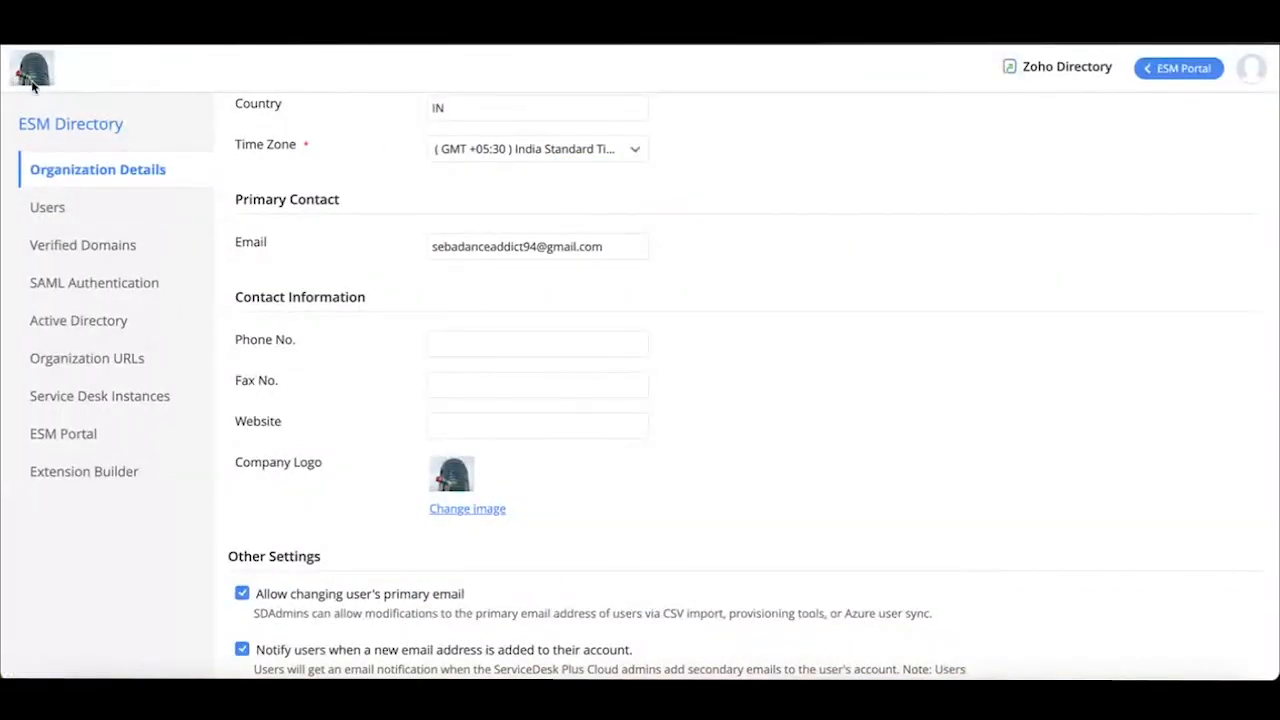
Check where the company logo appears in the instance switcher, and return to the Organization Details
{"action": "key", "text": "ctrl+shift+Tab"}
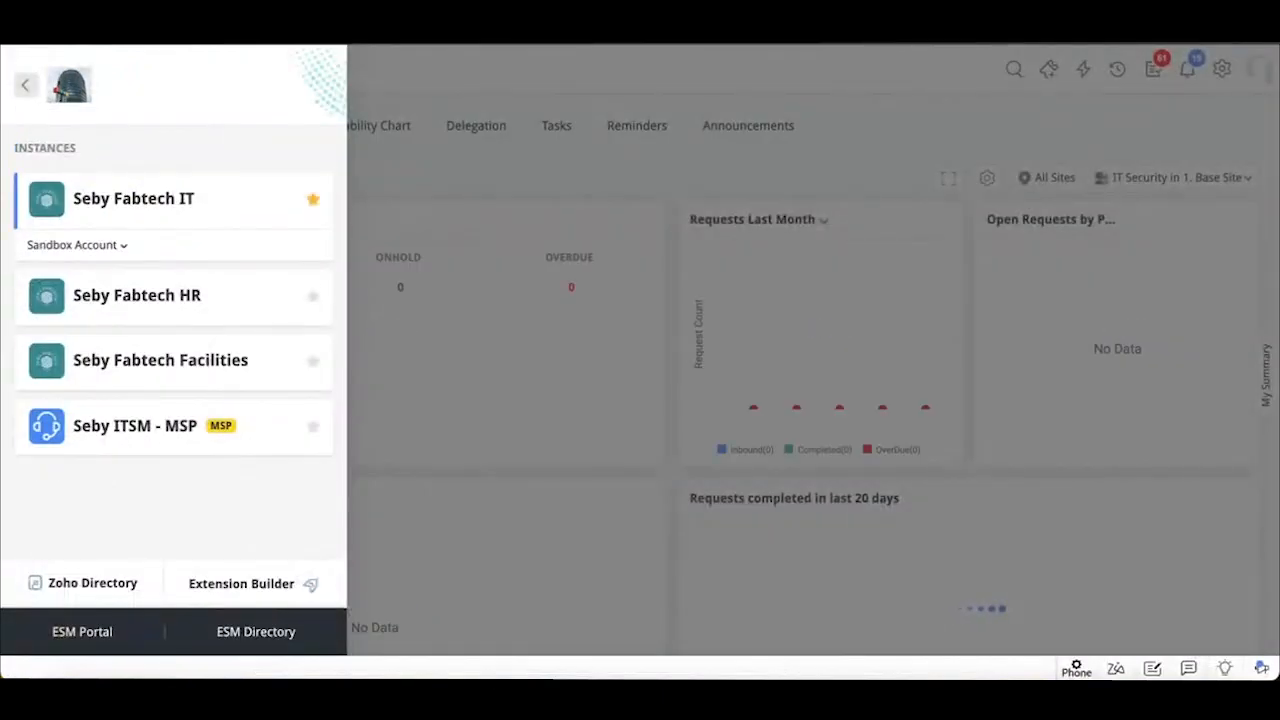
{"action": "left_click", "coordinate": [29, 89]}
{"action": "left_click", "coordinate": [85, 66]}
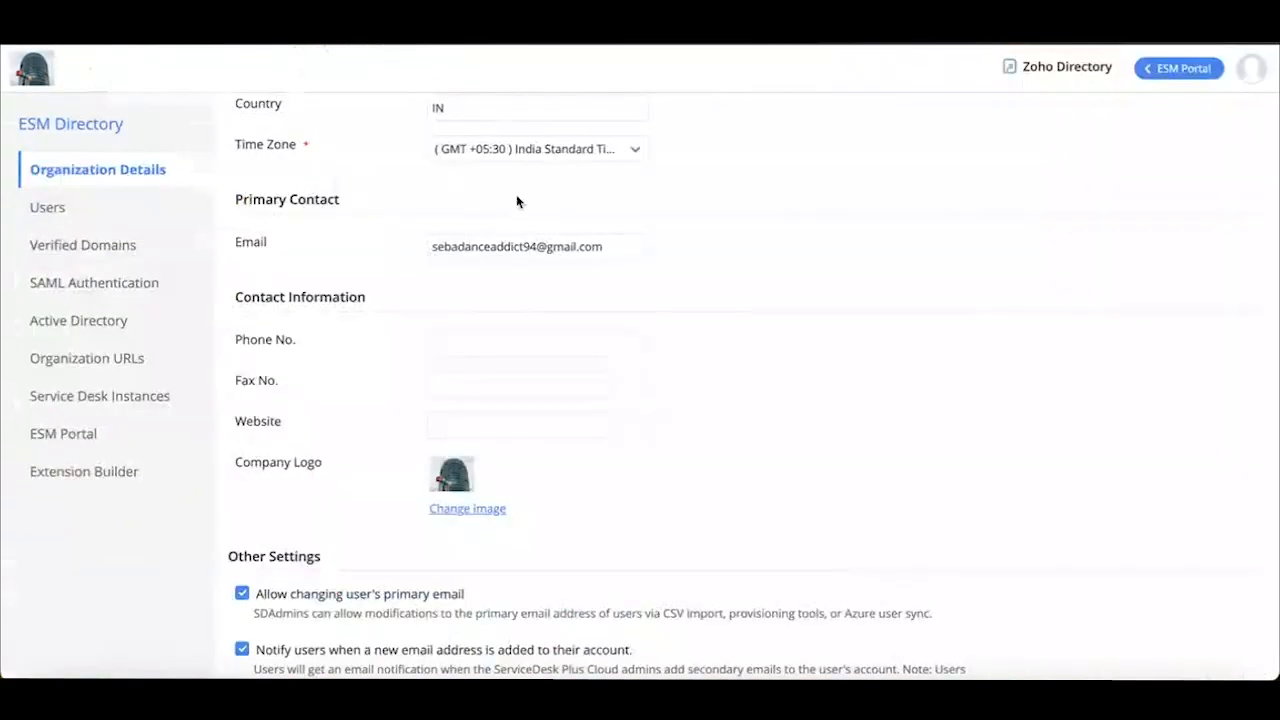
{"action": "scroll", "coordinate": [516, 208], "scroll_direction": "up", "scroll_amount": 5}
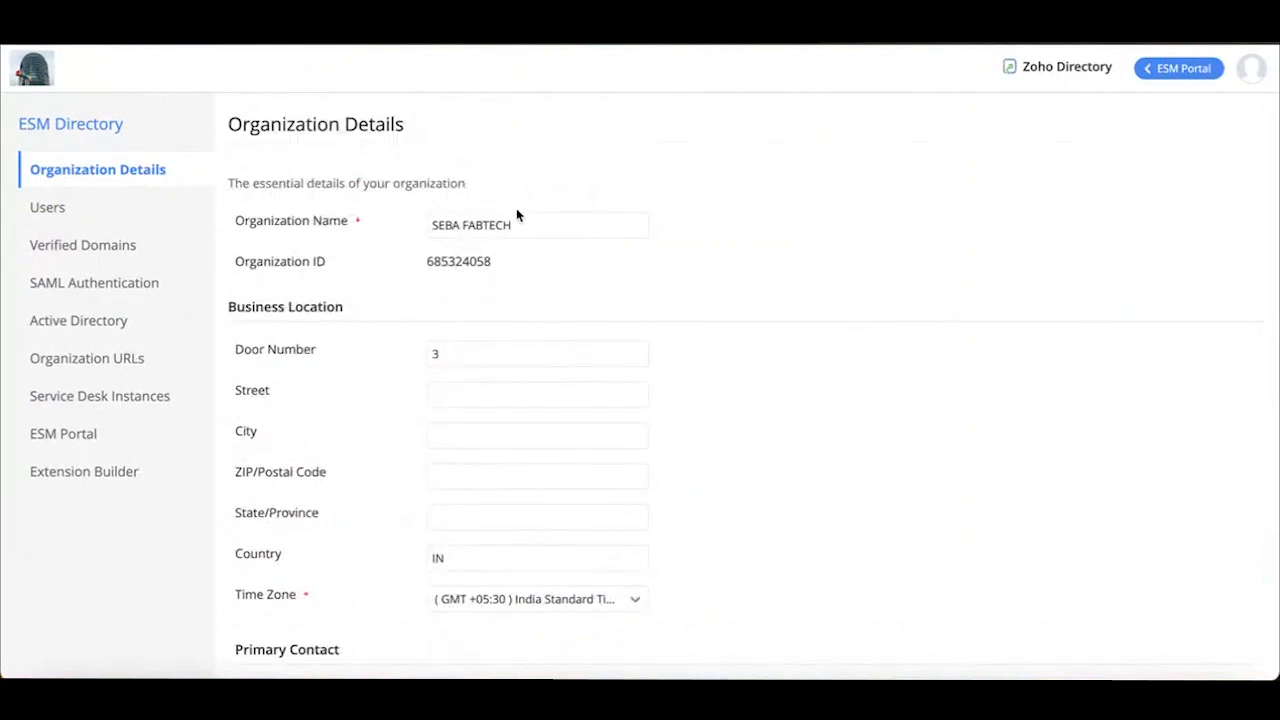
{"action": "scroll", "coordinate": [506, 343], "scroll_direction": "down", "scroll_amount": 5}
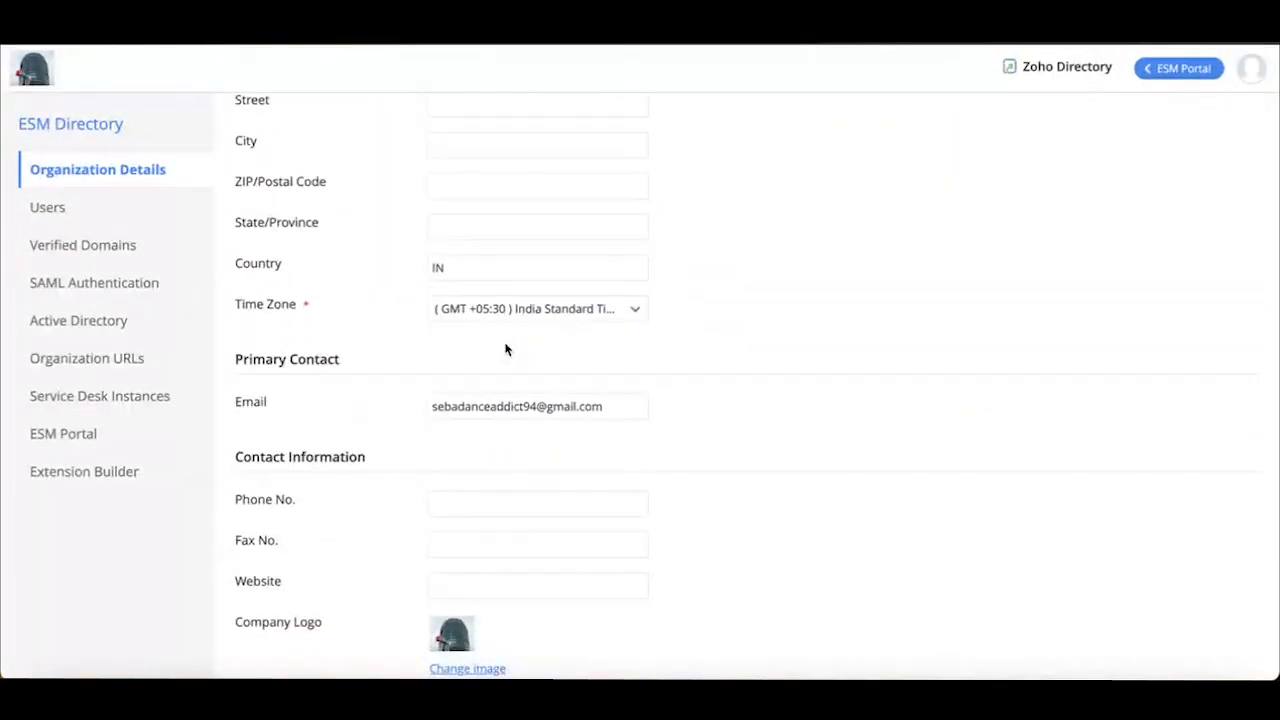
Examine the personal, contact and customization fields of the new user form in the Users section, and cancel it
{"action": "left_click", "coordinate": [60, 210]}
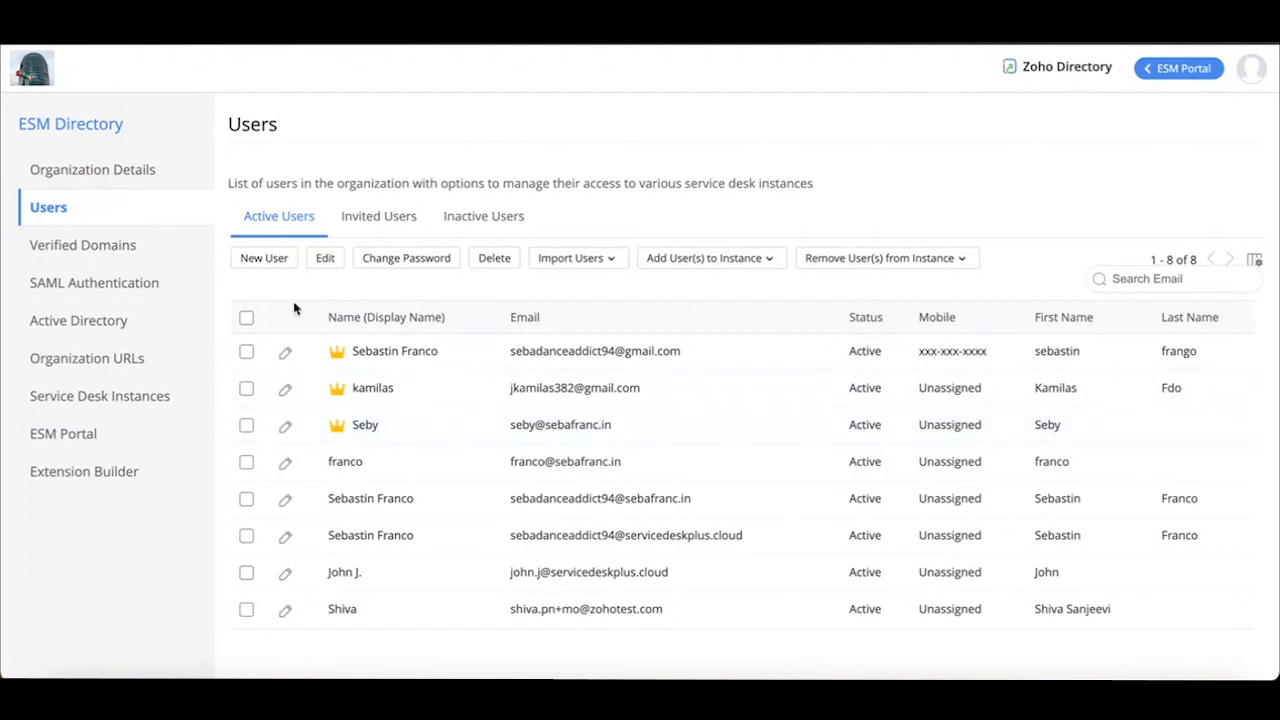
{"action": "left_click", "coordinate": [260, 266]}
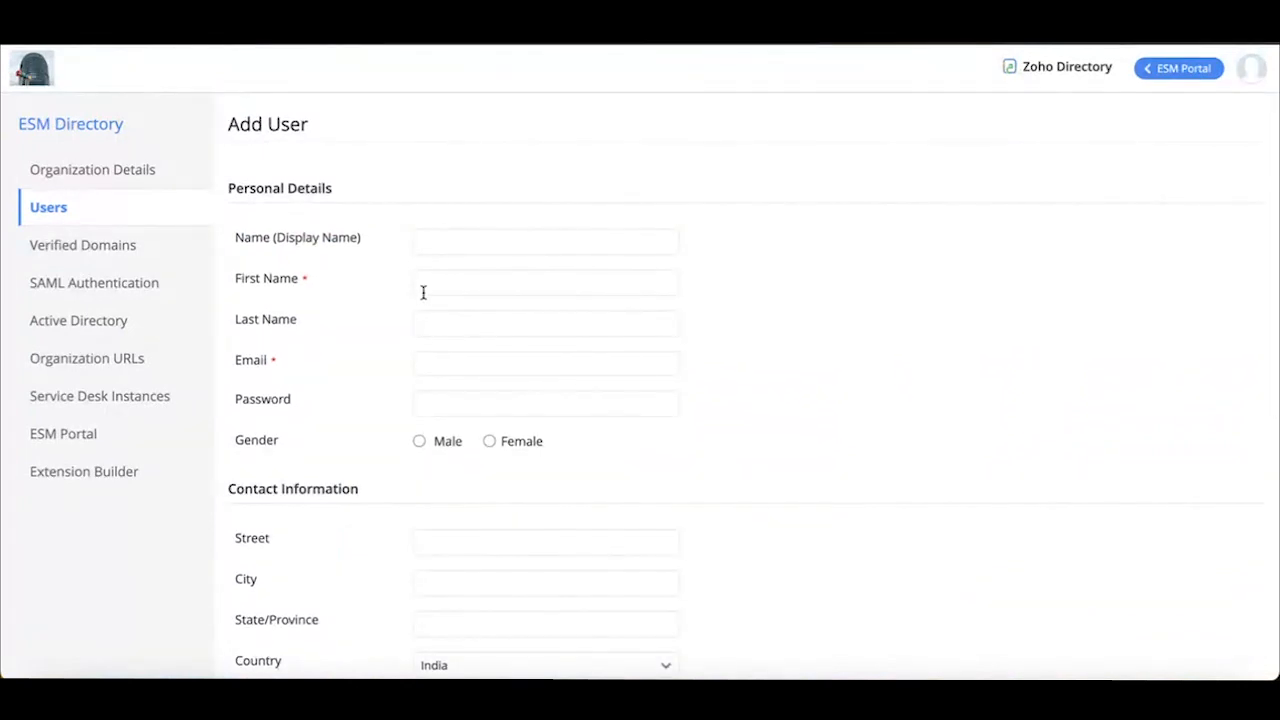
{"action": "scroll", "coordinate": [425, 505], "scroll_direction": "down", "scroll_amount": 1}
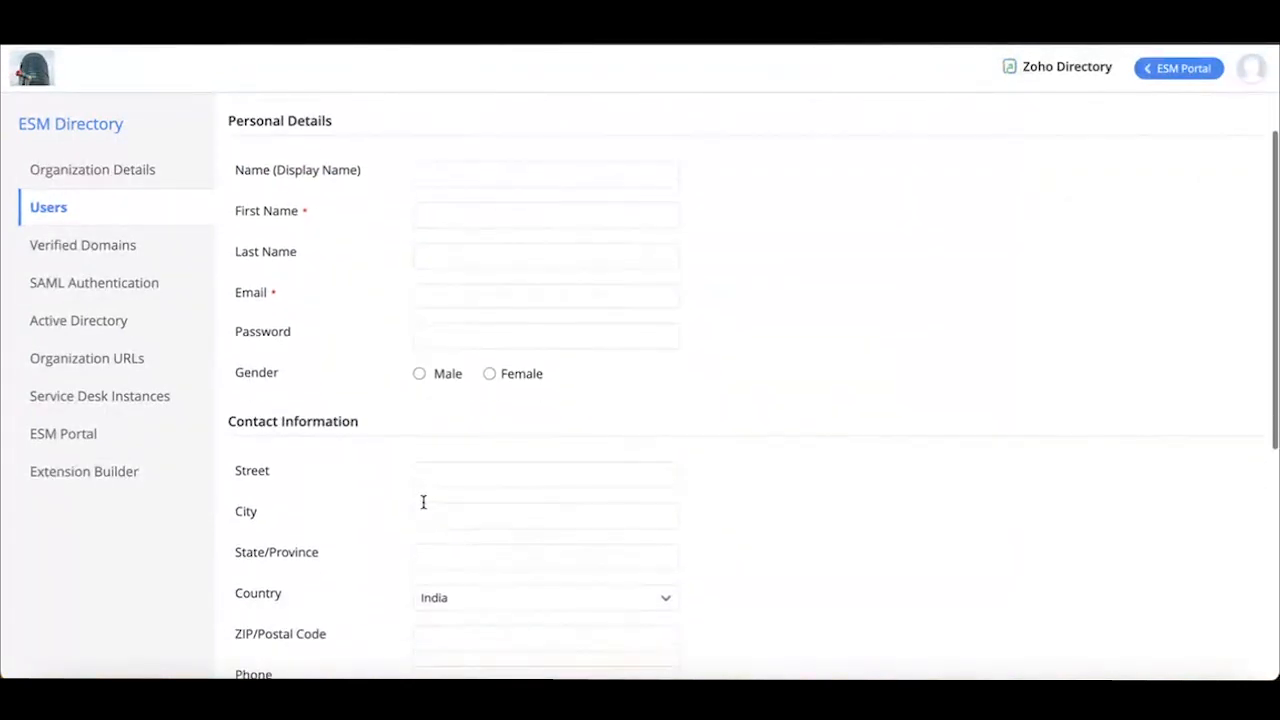
{"action": "scroll", "coordinate": [466, 488], "scroll_direction": "down", "scroll_amount": 3}
{"action": "scroll", "coordinate": [466, 491], "scroll_direction": "down", "scroll_amount": 1}
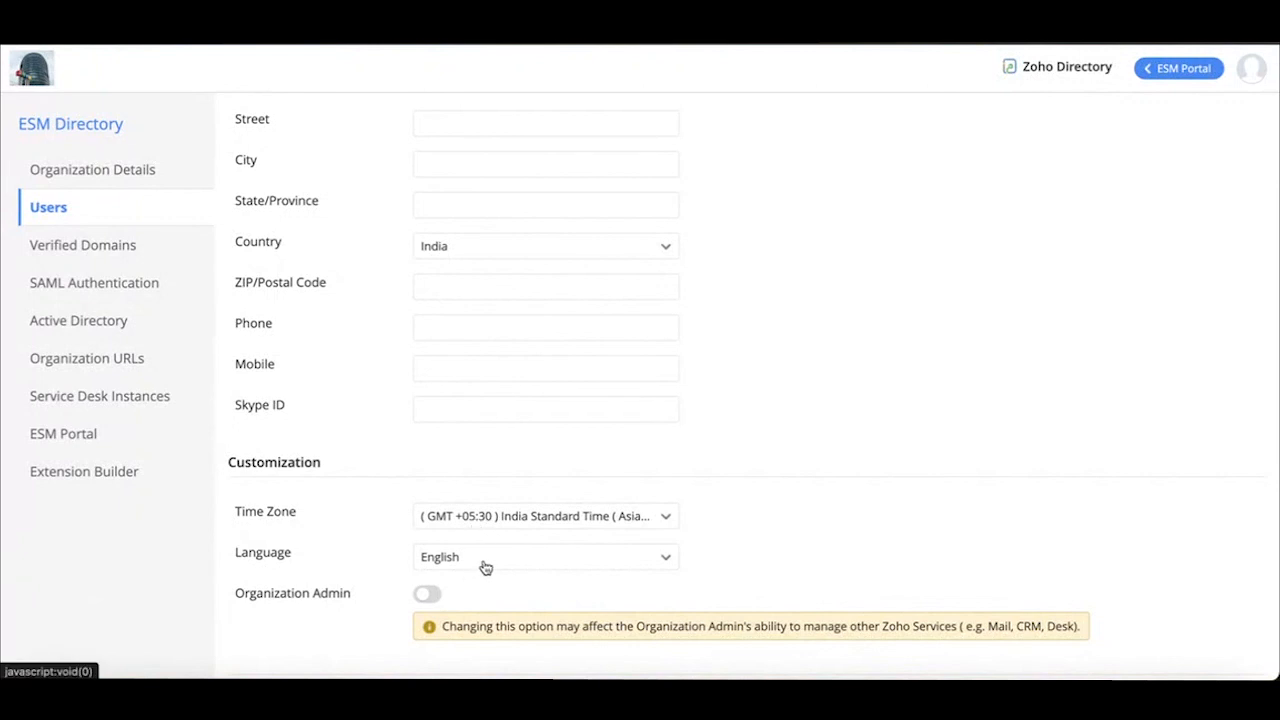
{"action": "scroll", "coordinate": [485, 568], "scroll_direction": "down", "scroll_amount": 1}
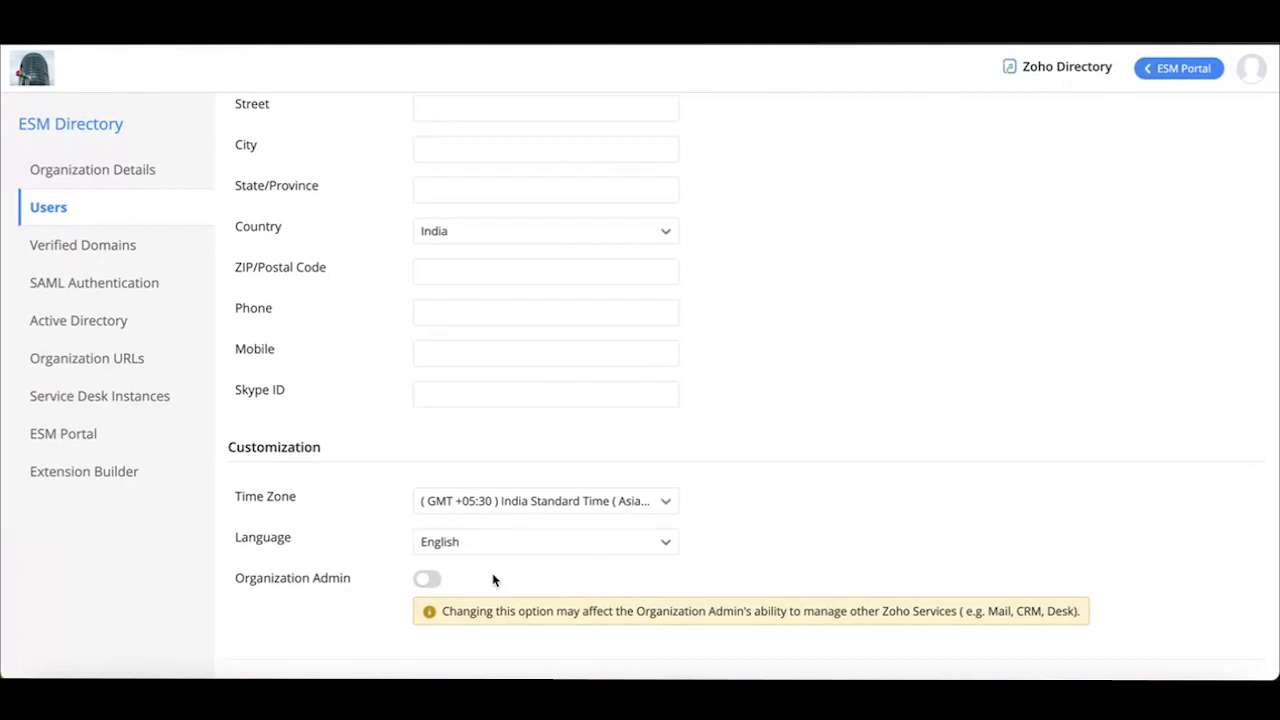
{"action": "scroll", "coordinate": [575, 385], "scroll_direction": "up", "scroll_amount": 5}
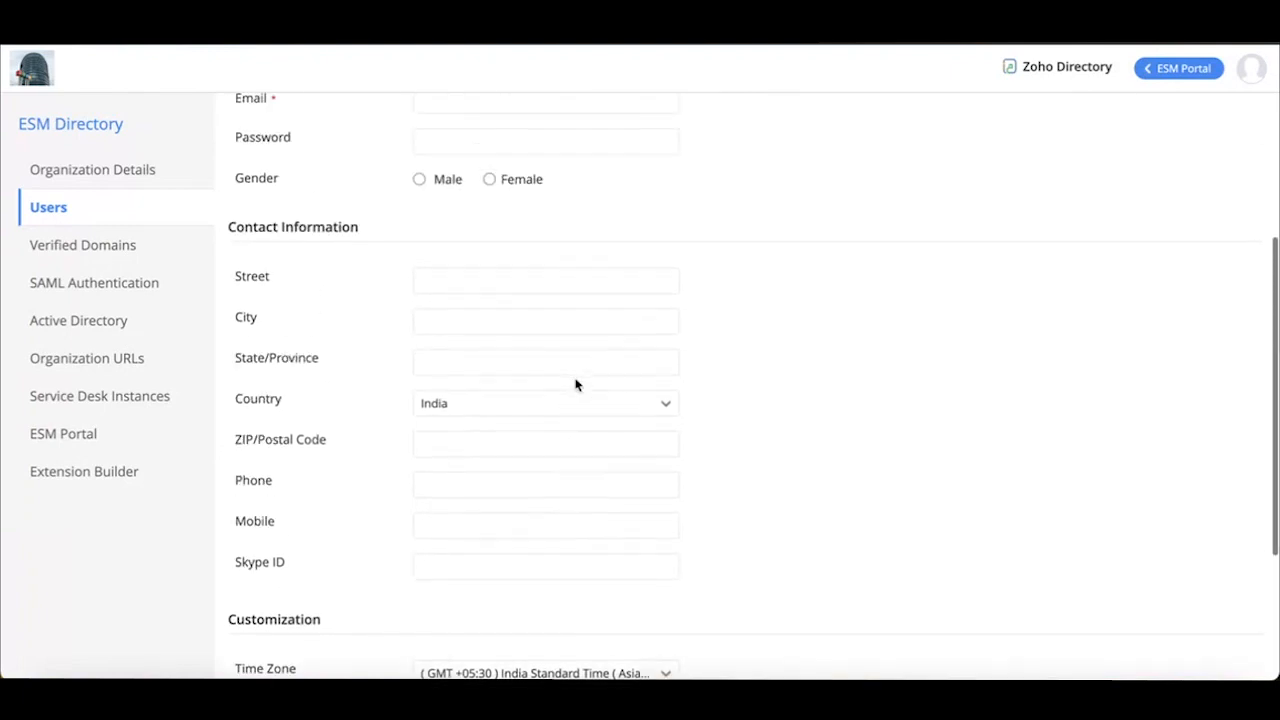
{"action": "scroll", "coordinate": [575, 385], "scroll_direction": "down", "scroll_amount": 5}
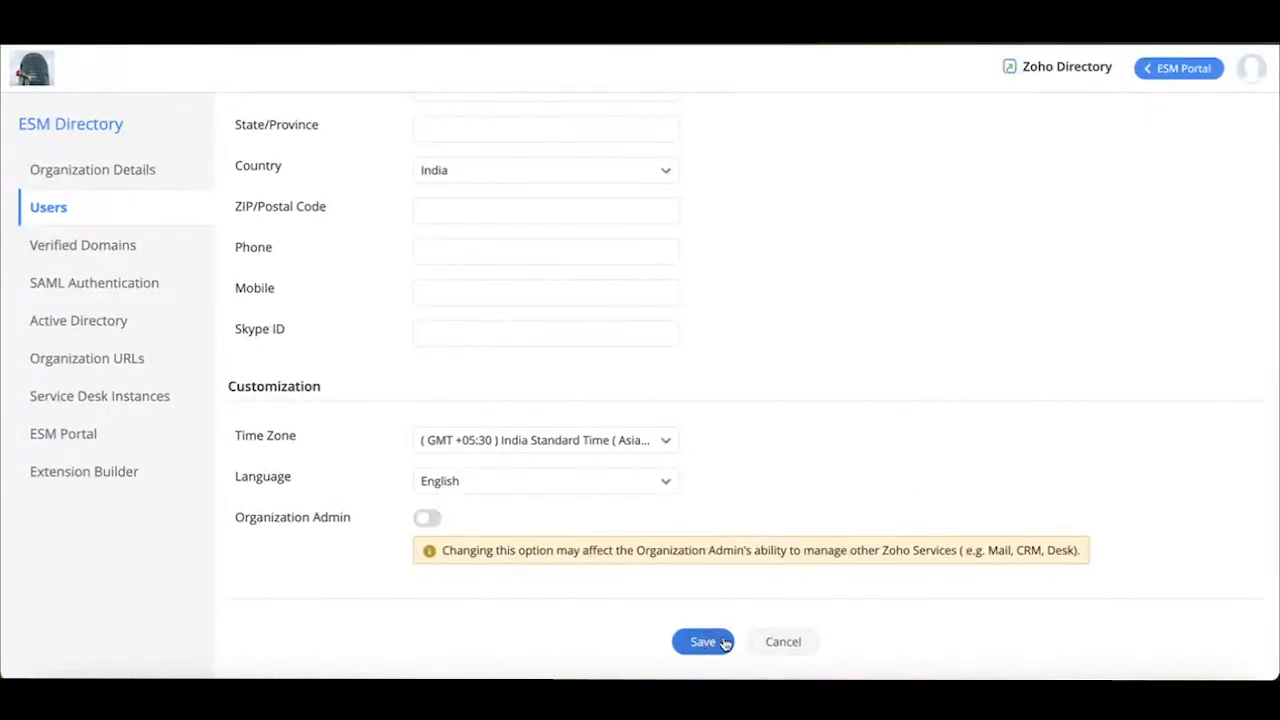
{"action": "left_click", "coordinate": [784, 642]}
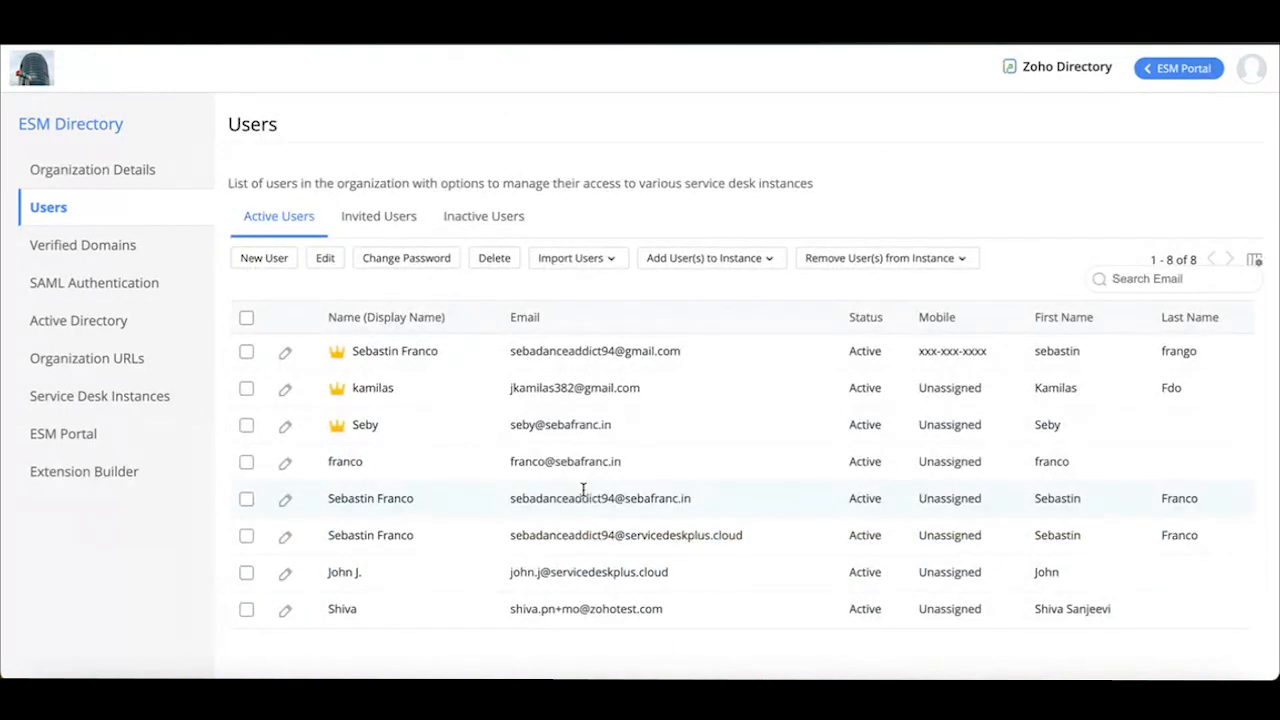
Look through the invited and inactive user lists, and return to the active users
{"action": "left_click", "coordinate": [366, 219]}
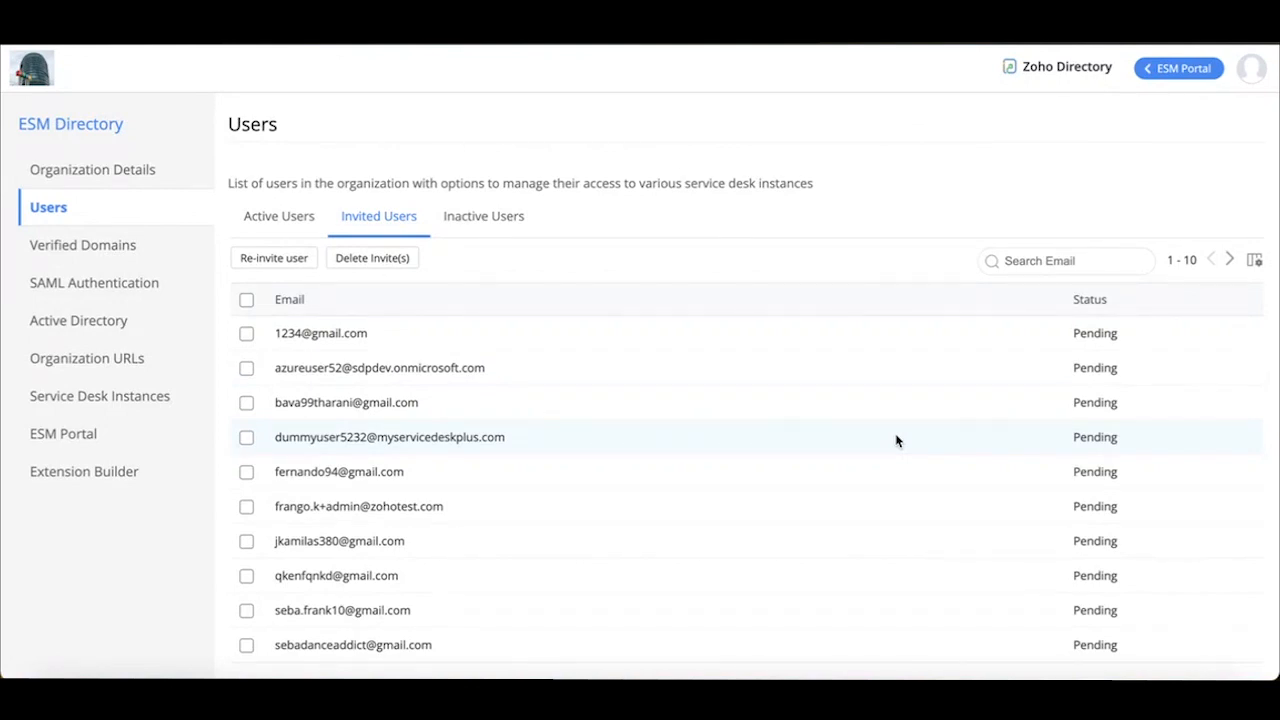
{"action": "left_click", "coordinate": [246, 506]}
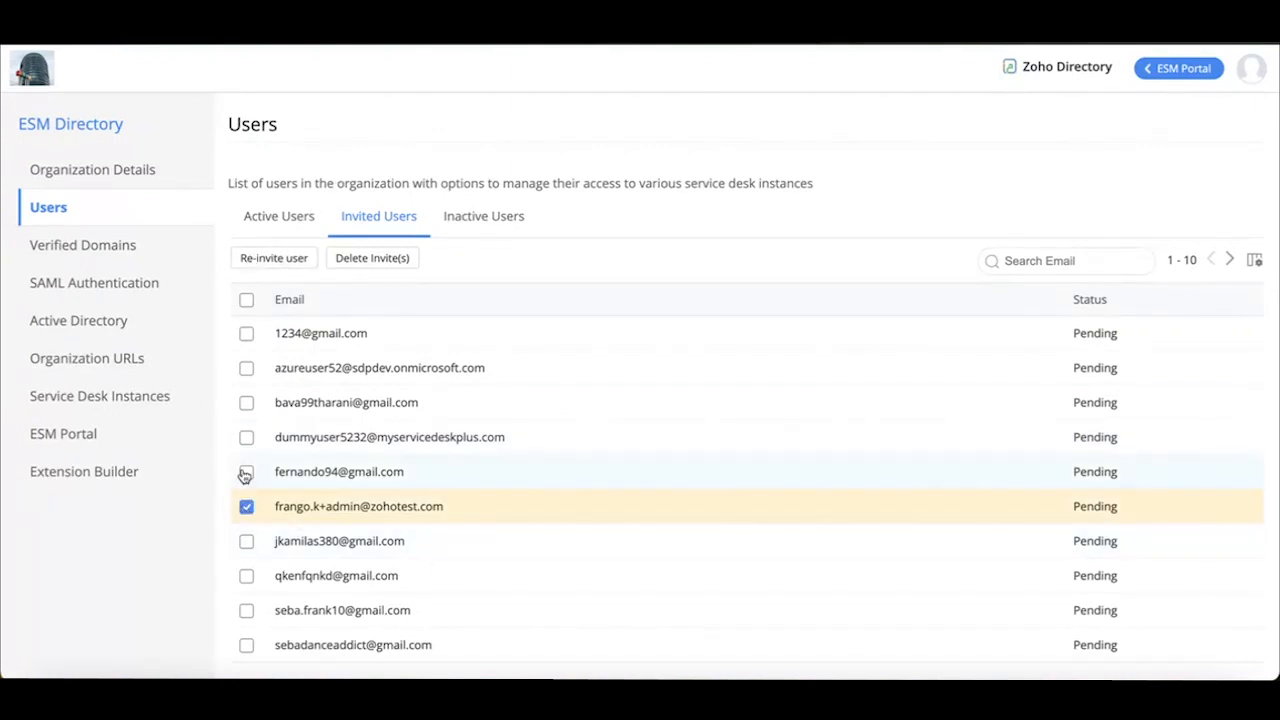
{"action": "left_click", "coordinate": [246, 508]}
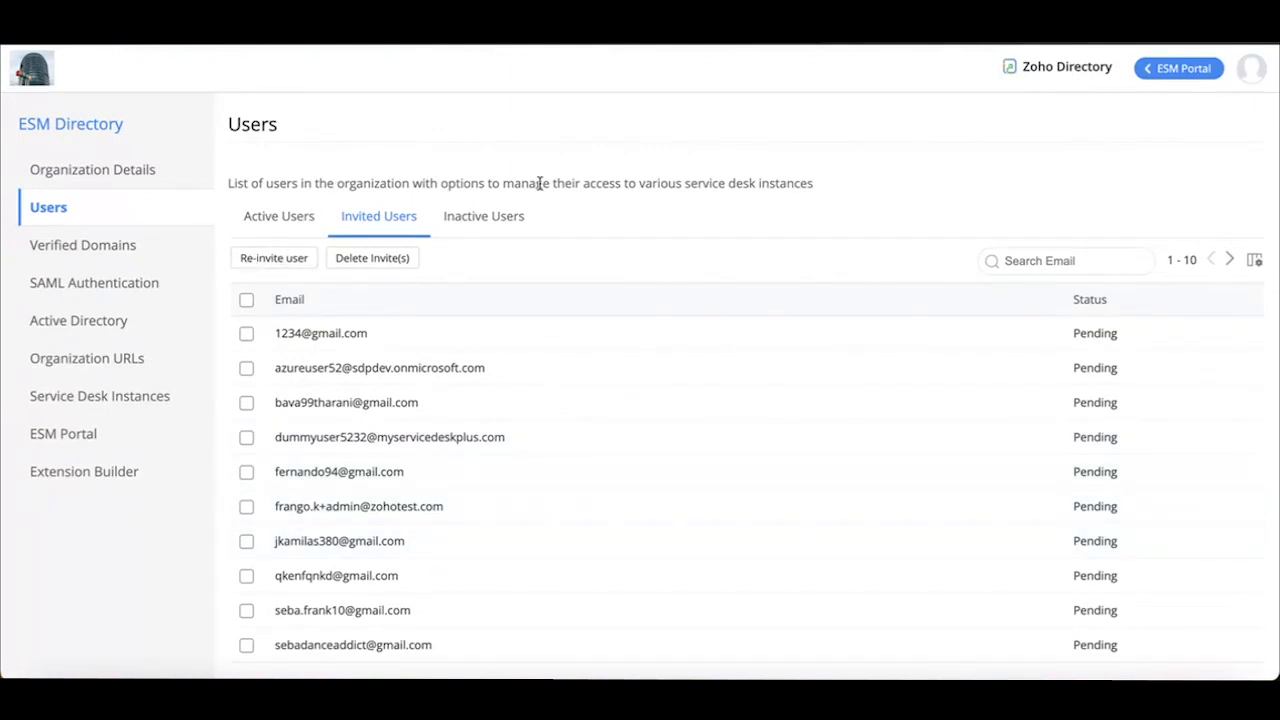
{"action": "left_click", "coordinate": [469, 229]}
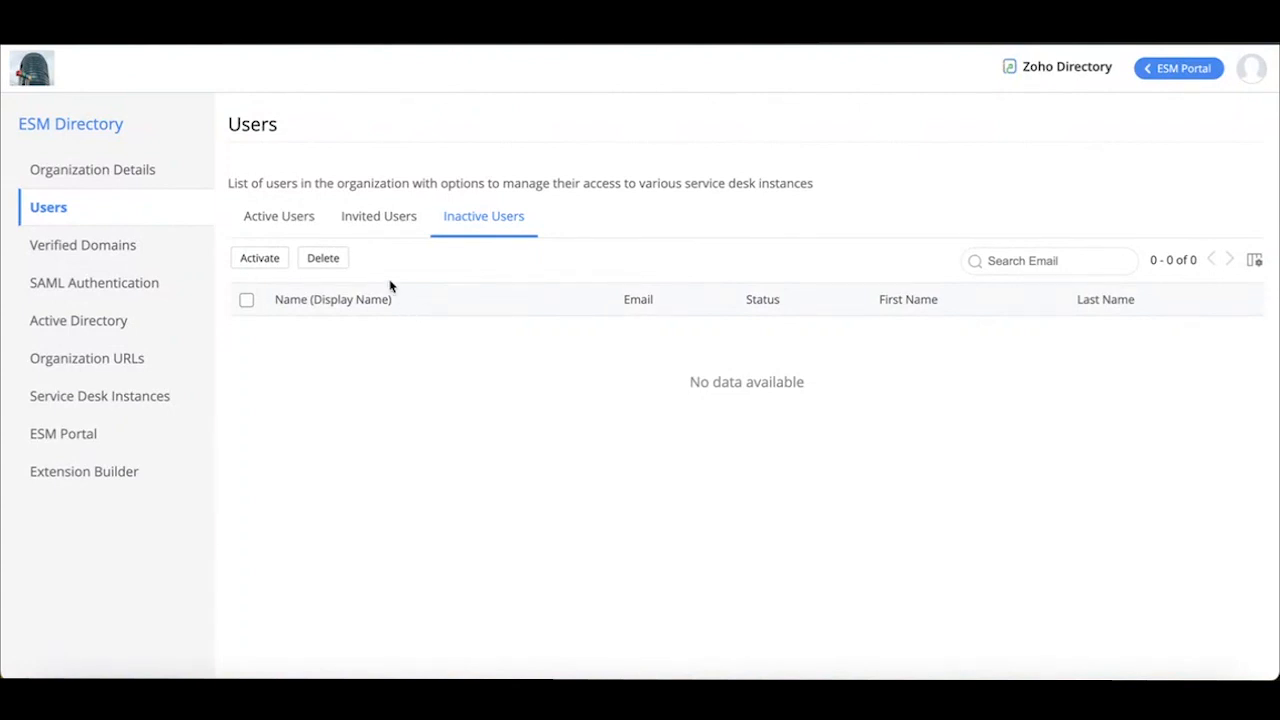
{"action": "left_click", "coordinate": [275, 227]}
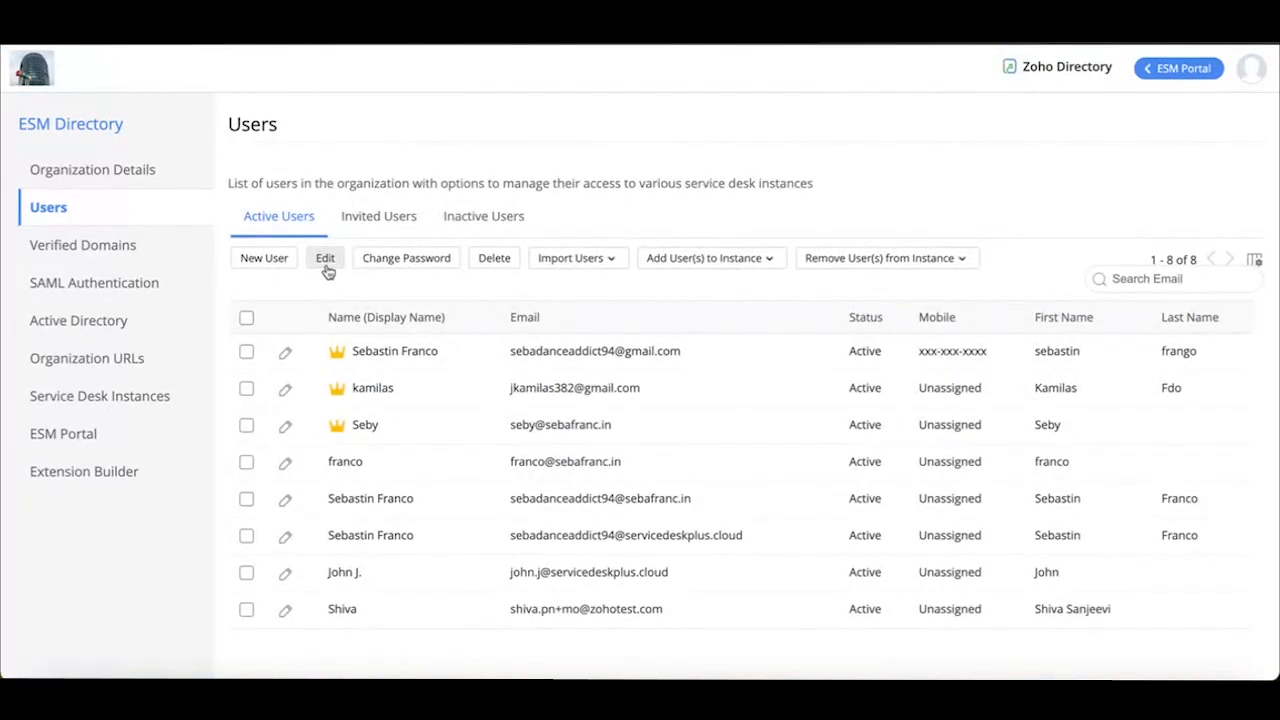
View the time zone, language and country edit options for the fourth active user without saving, and deselect the user
{"action": "left_click", "coordinate": [246, 462]}
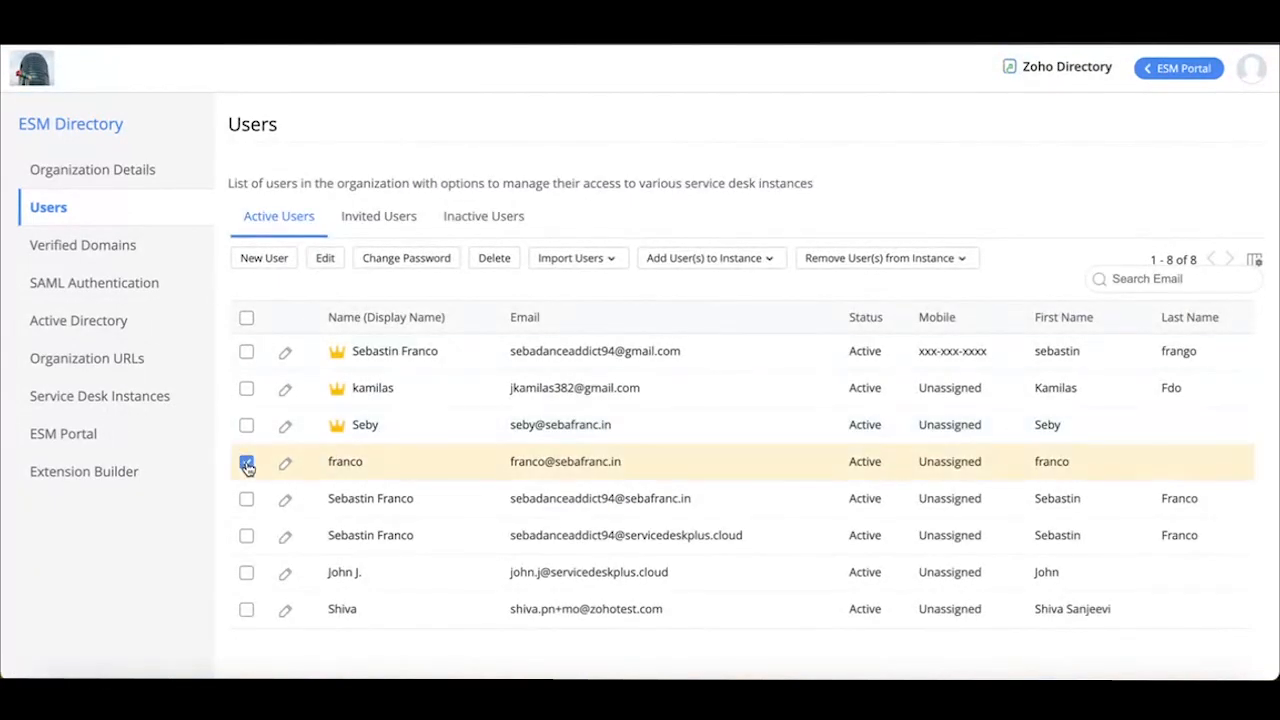
{"action": "left_click", "coordinate": [328, 262]}
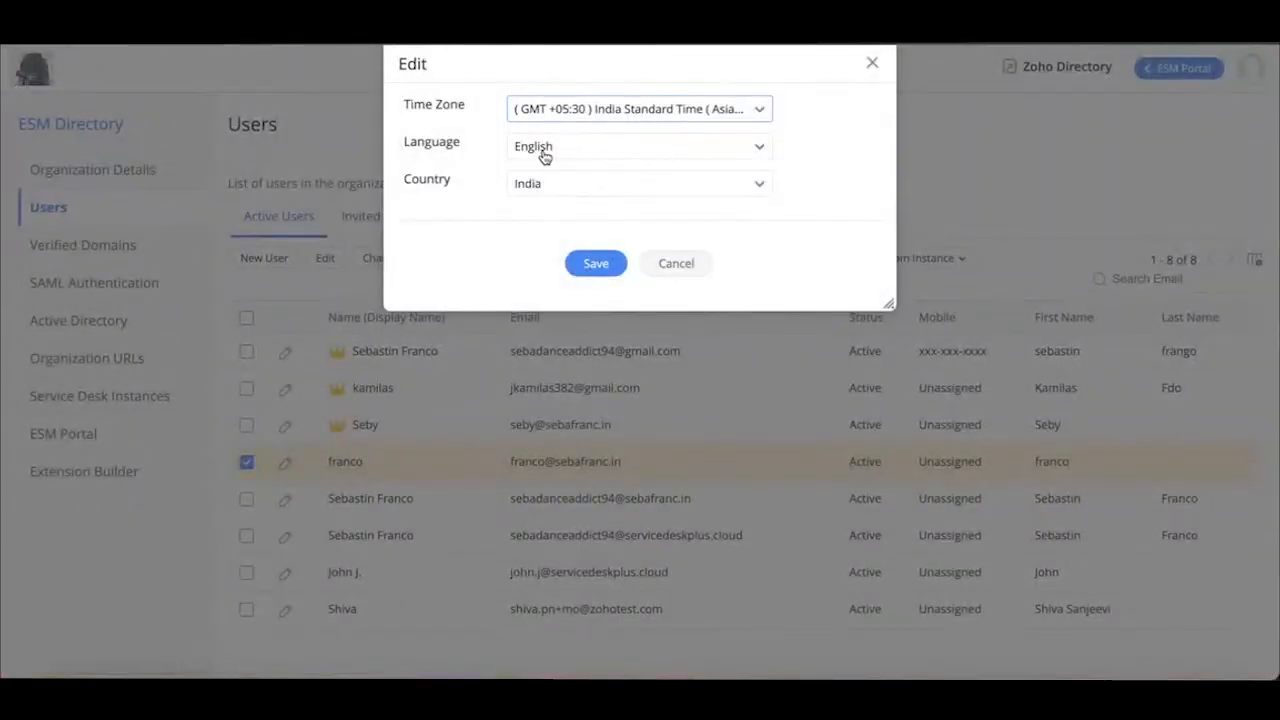
{"action": "left_click", "coordinate": [873, 63]}
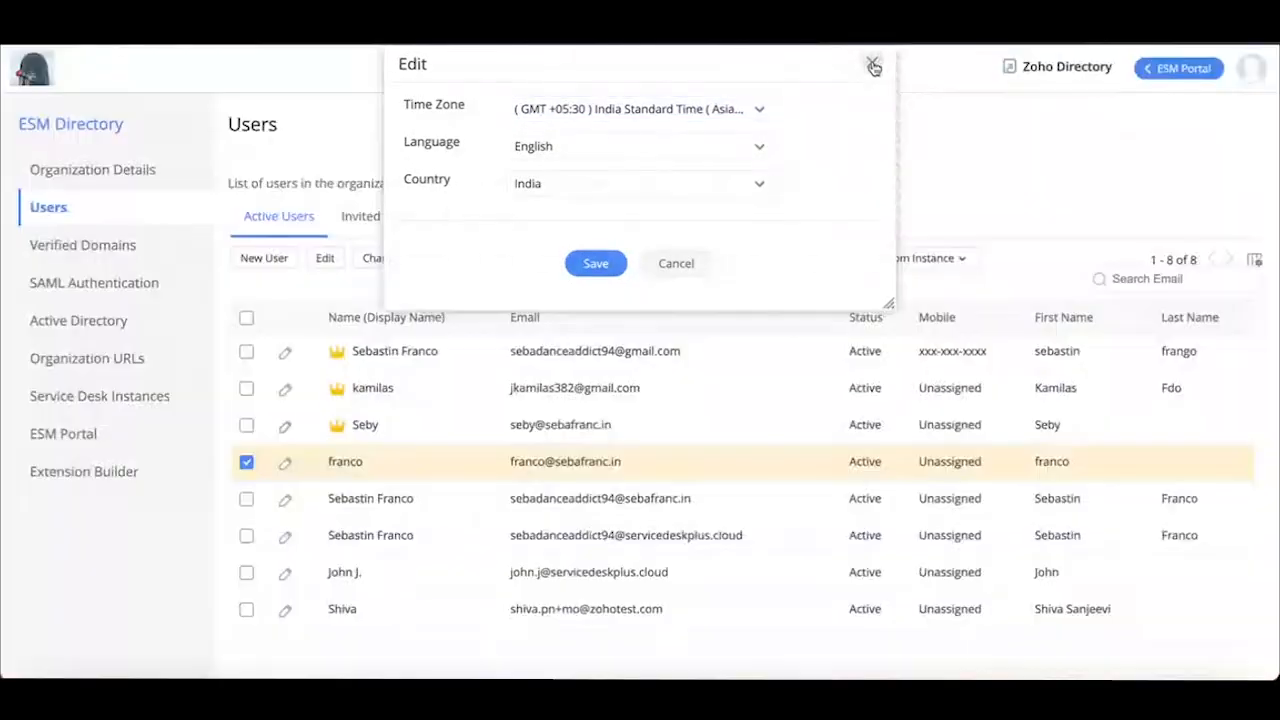
{"action": "left_click", "coordinate": [246, 462]}
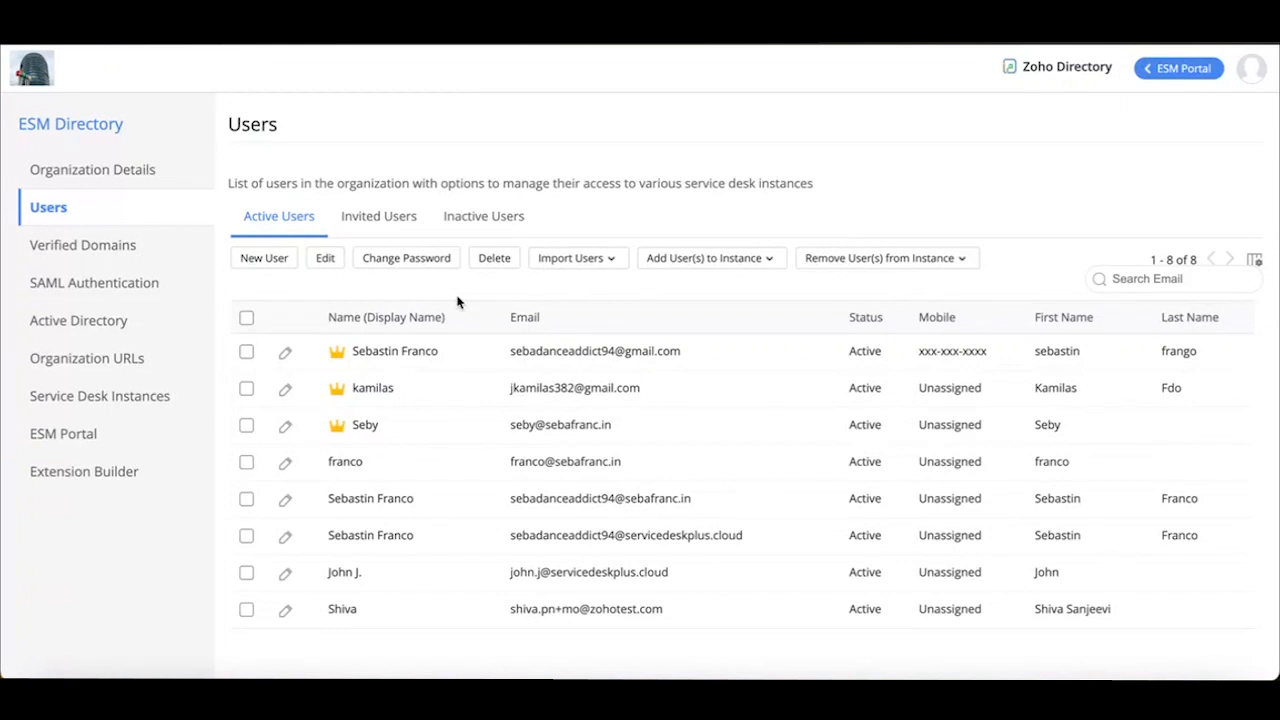
View the Change Password options for the fifth active user without saving, and deselect the user
{"action": "left_click", "coordinate": [246, 499]}
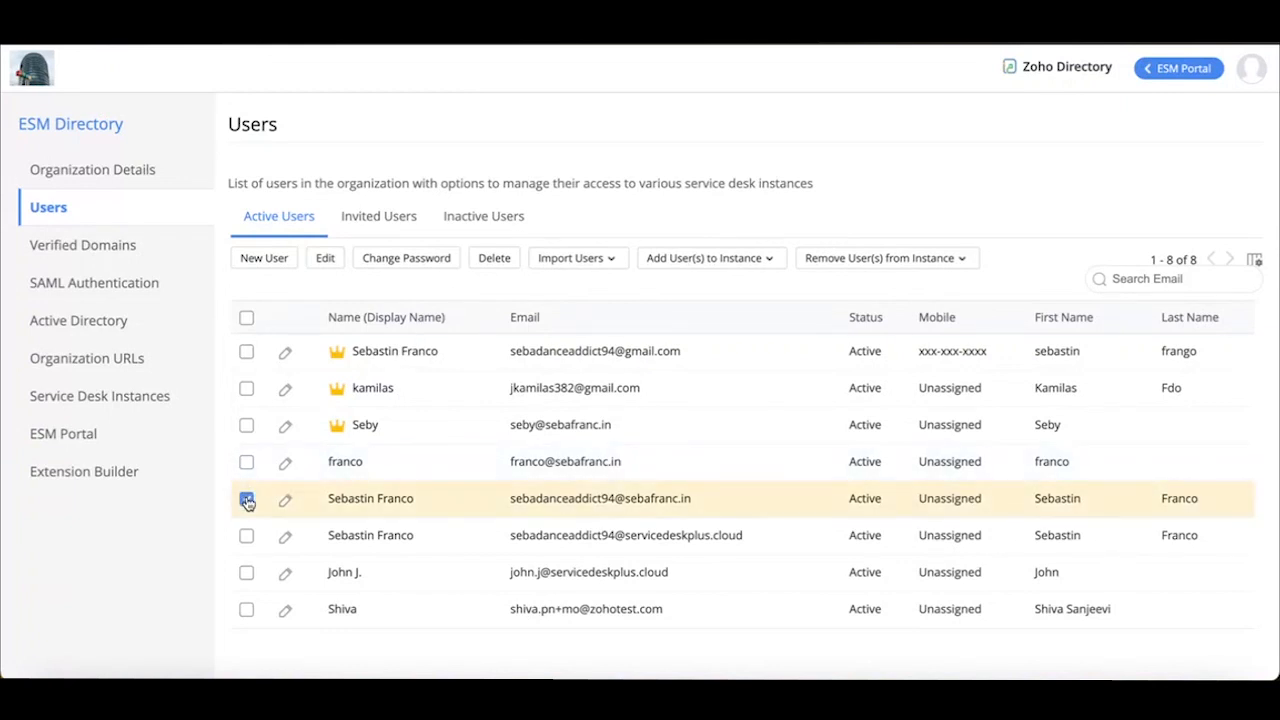
{"action": "left_click", "coordinate": [390, 266]}
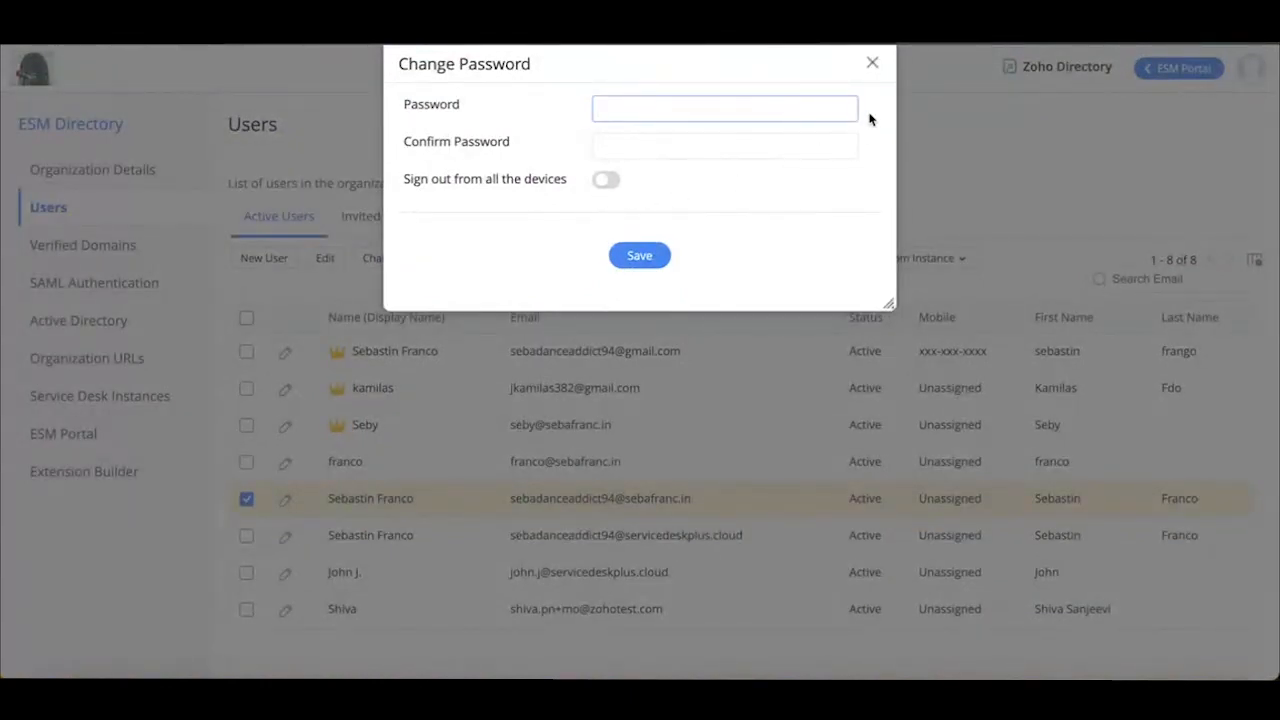
{"action": "left_click", "coordinate": [872, 63]}
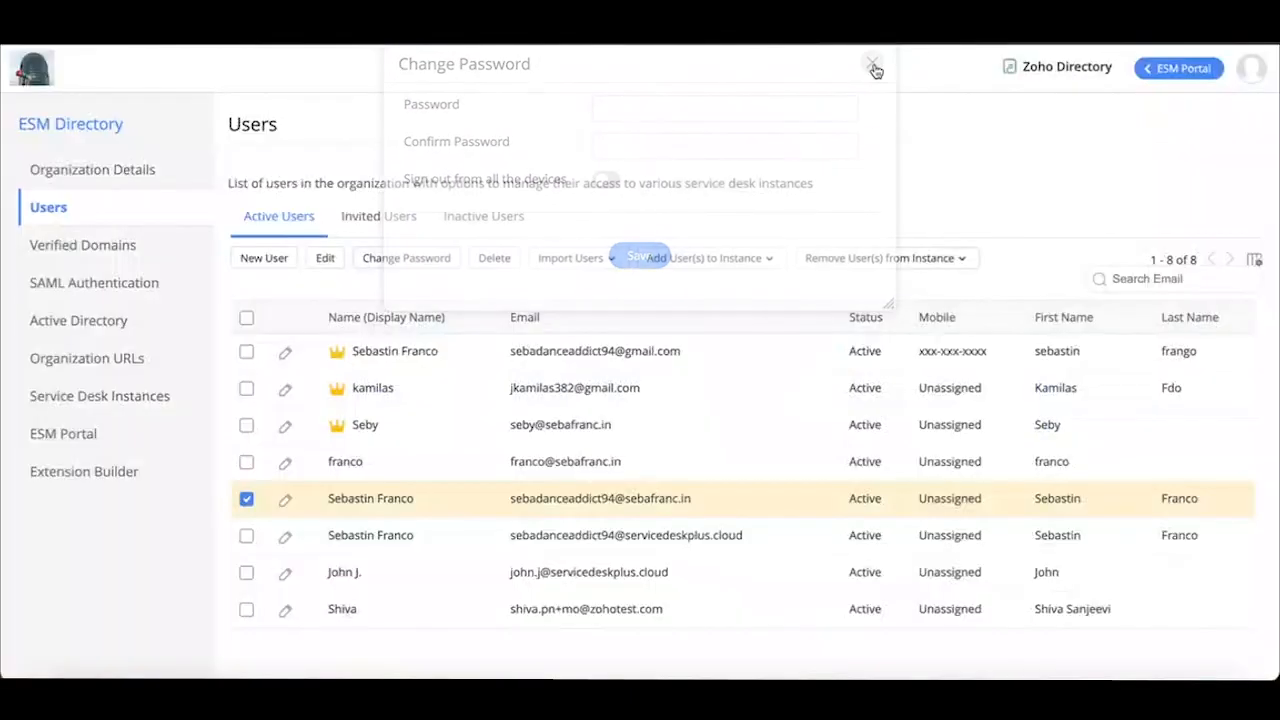
{"action": "left_click", "coordinate": [246, 499]}
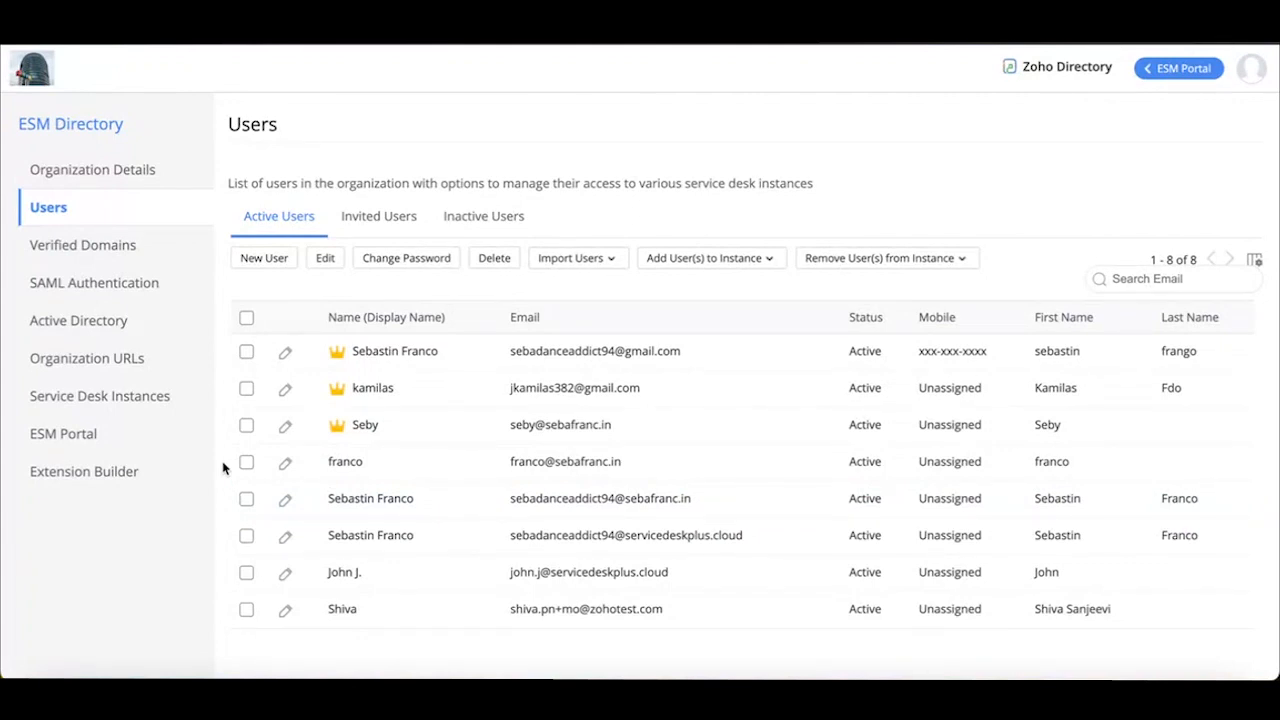
View the service desk instances that the fourth through seventh active users can be added to or removed from, without changing their access
{"action": "left_click", "coordinate": [246, 462]}
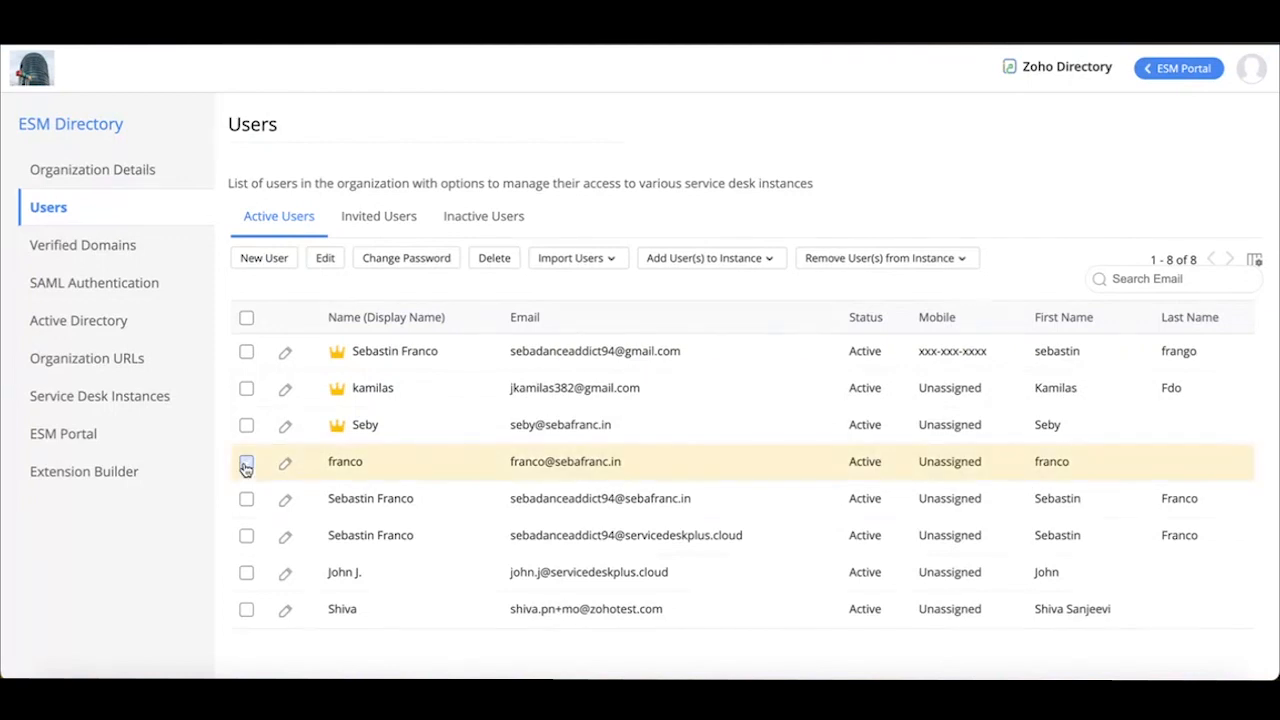
{"action": "left_click", "coordinate": [246, 498]}
{"action": "left_click", "coordinate": [246, 535]}
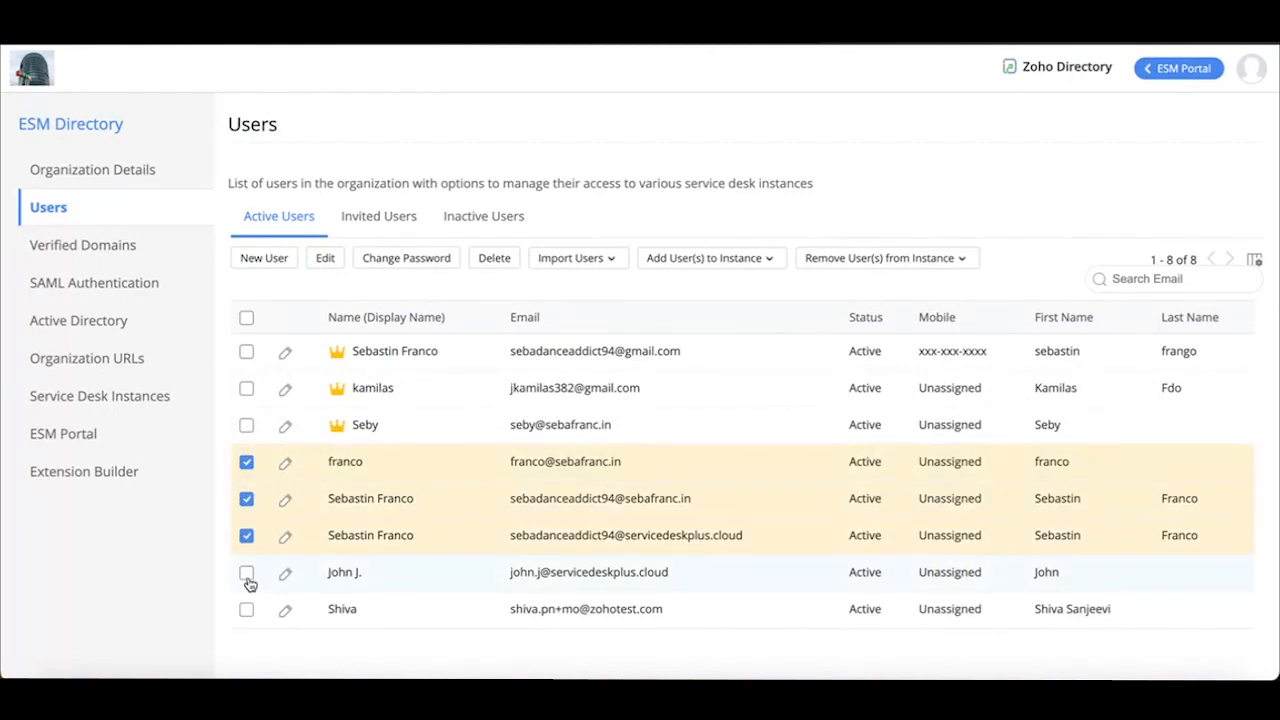
{"action": "left_click", "coordinate": [246, 573]}
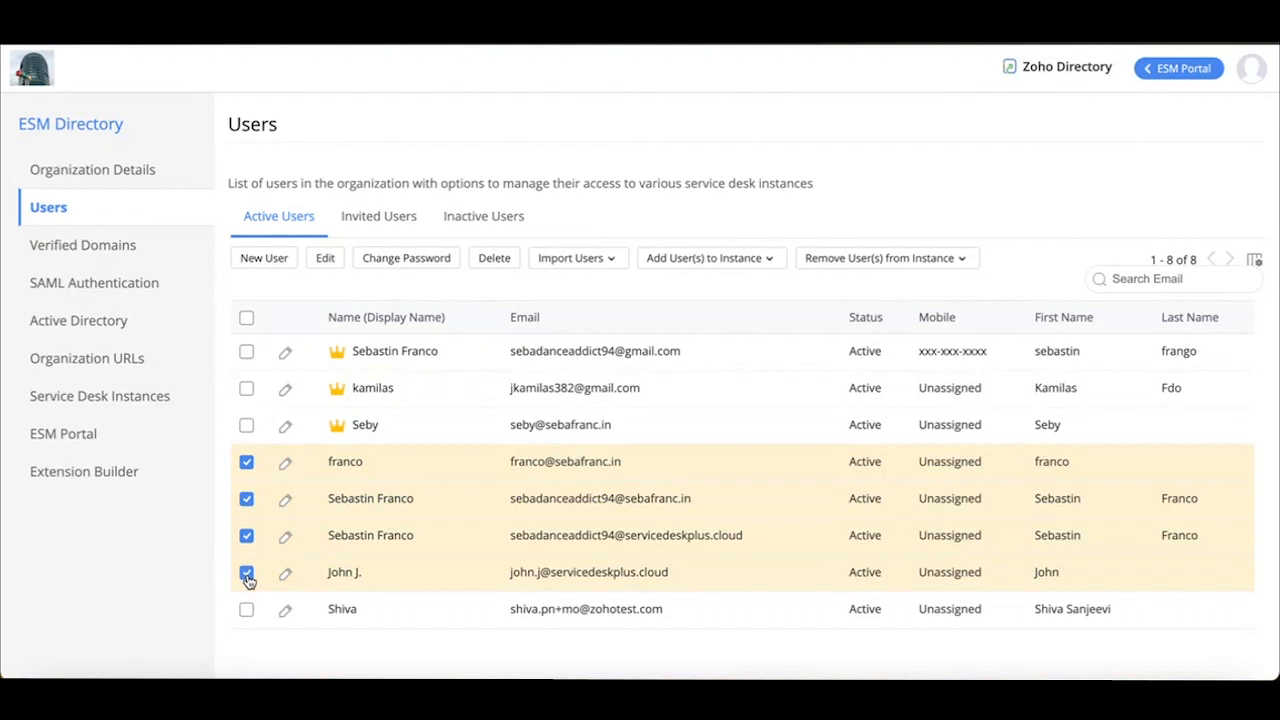
{"action": "left_click", "coordinate": [701, 261]}
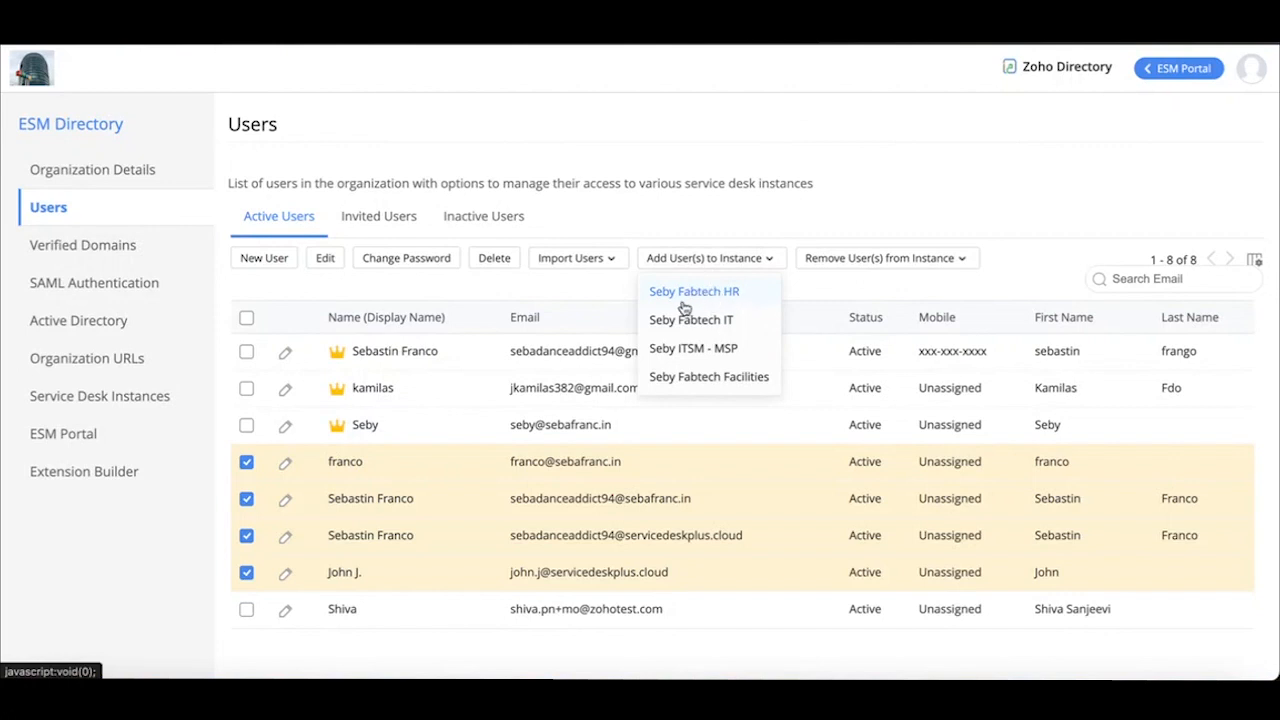
{"action": "left_click", "coordinate": [841, 266]}
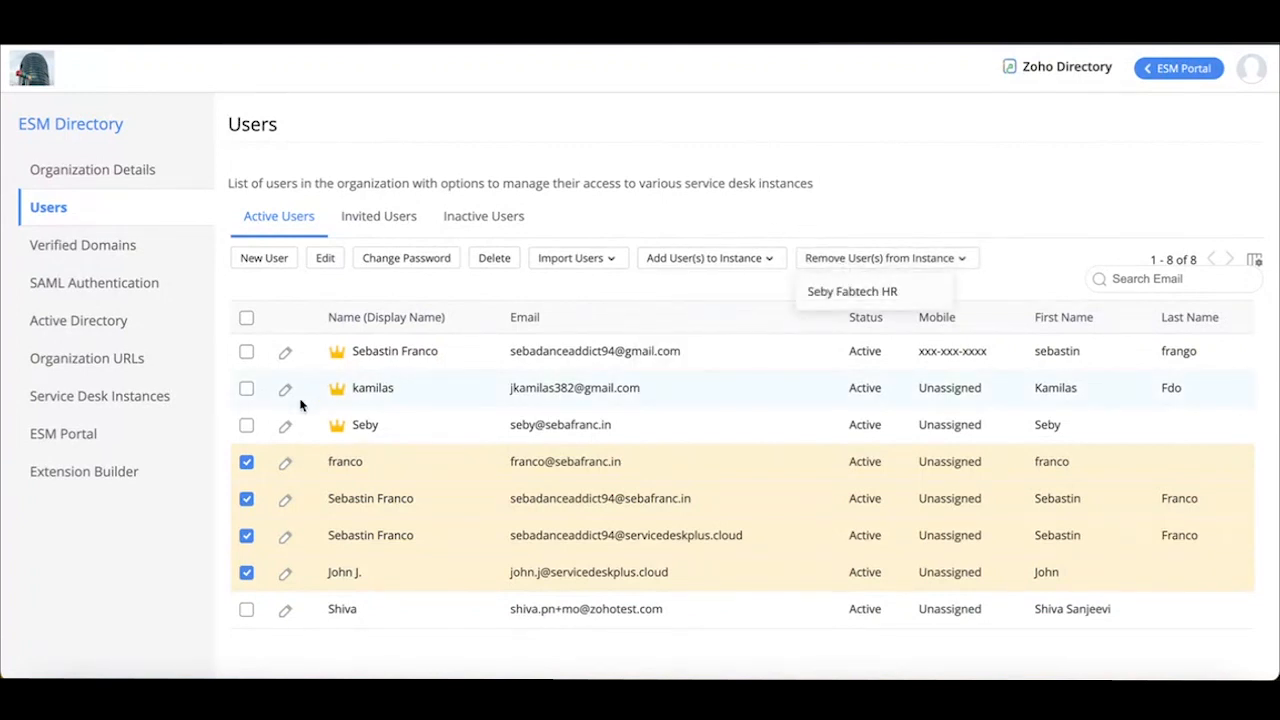
Deselect all active users and view the available sources for importing users
{"action": "left_click", "coordinate": [246, 318]}
{"action": "left_click", "coordinate": [246, 318]}
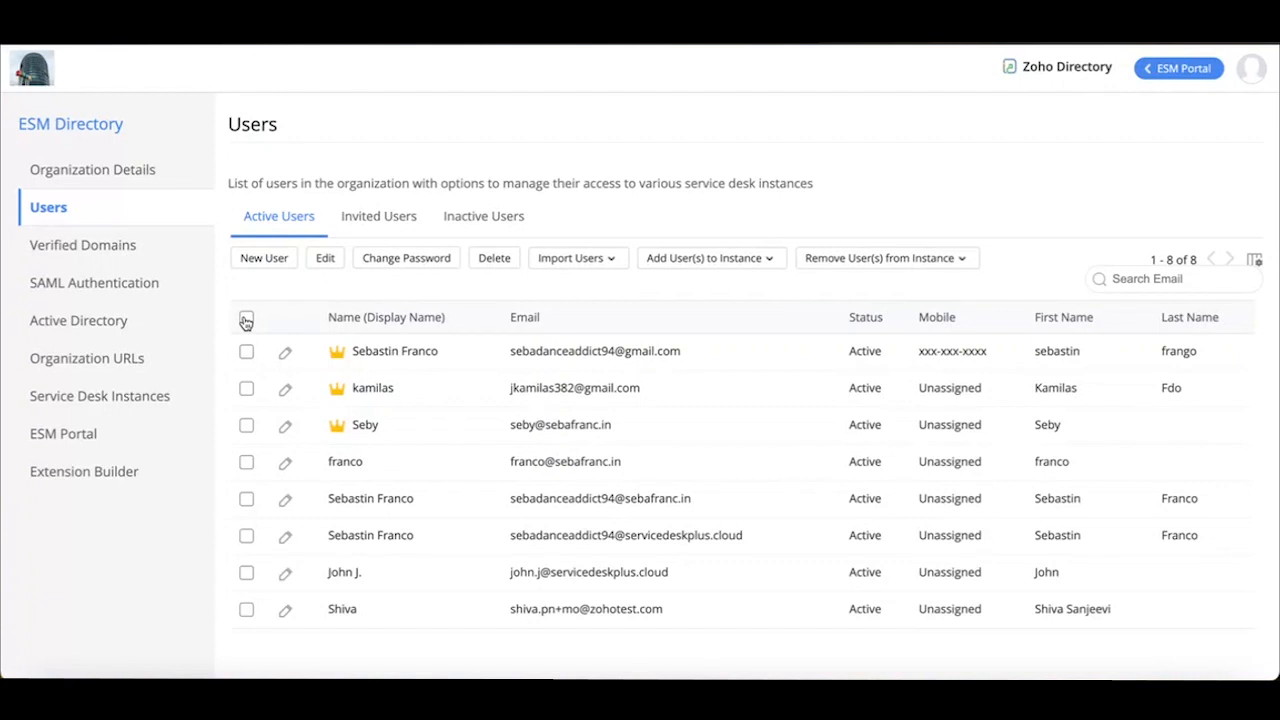
{"action": "left_click", "coordinate": [583, 262]}
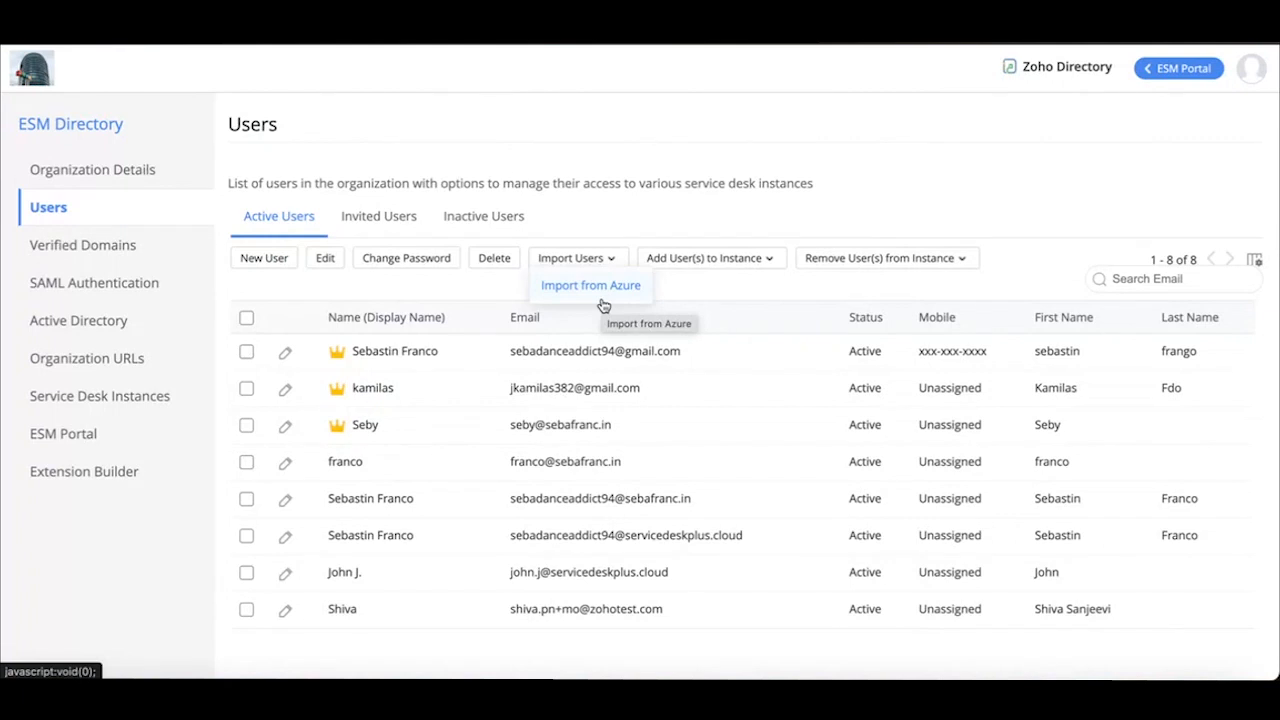
In Verified Domains, enter zylker.com in the new domain form without saving, and view the CNAME verification instructions for zylkerdemo1.com
{"action": "left_click", "coordinate": [78, 245]}
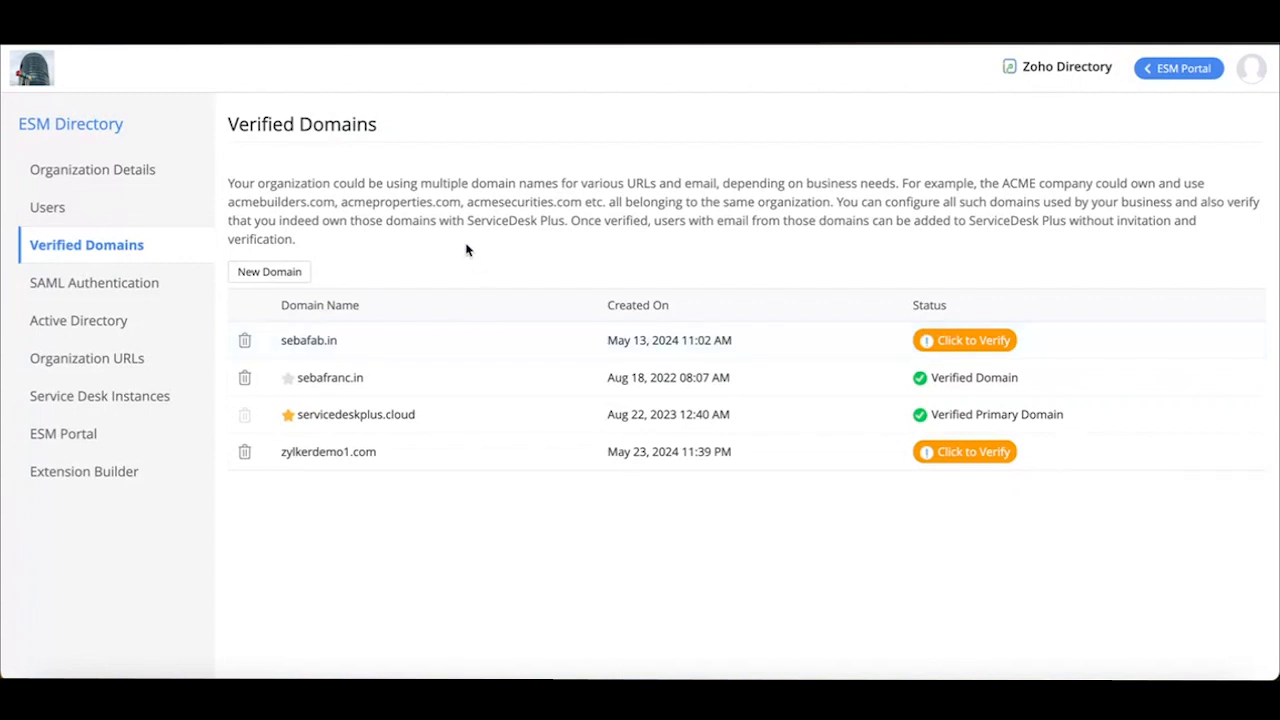
{"action": "left_click", "coordinate": [242, 282]}
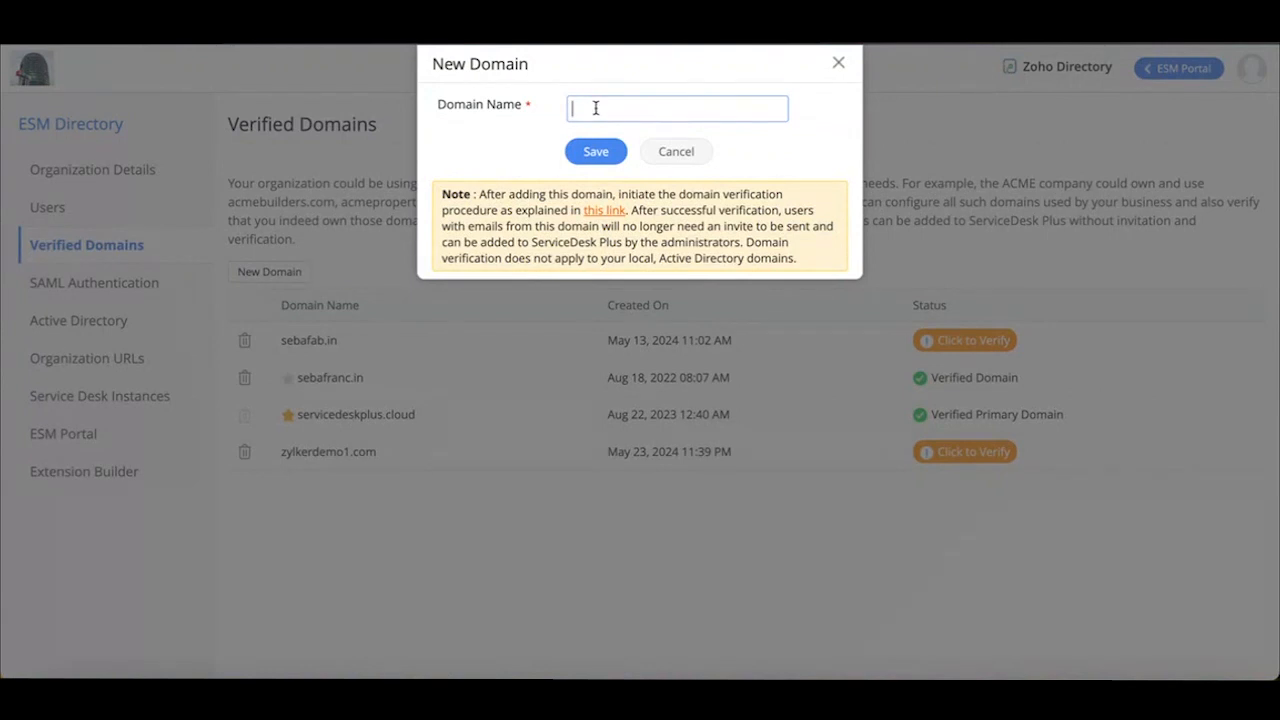
{"action": "type", "text": "zylker.com"}
{"action": "left_click", "coordinate": [840, 64]}
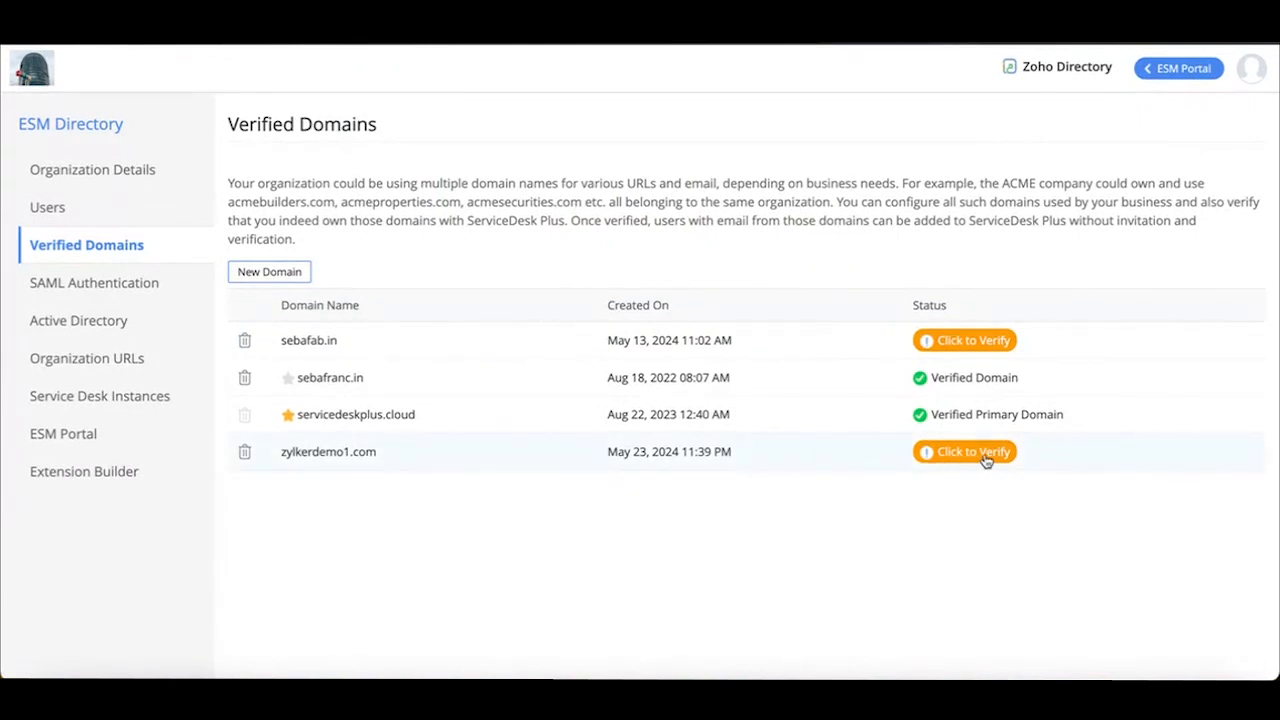
{"action": "left_click", "coordinate": [949, 458]}
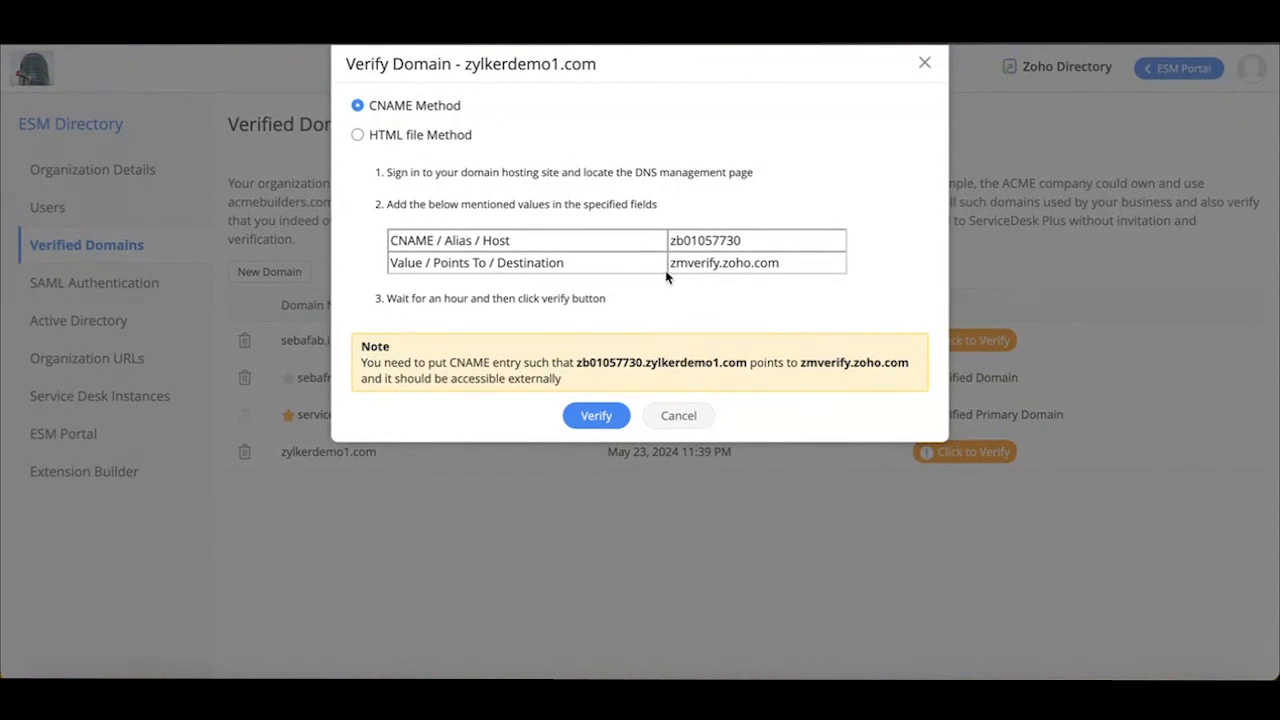
{"action": "left_click", "coordinate": [924, 62]}
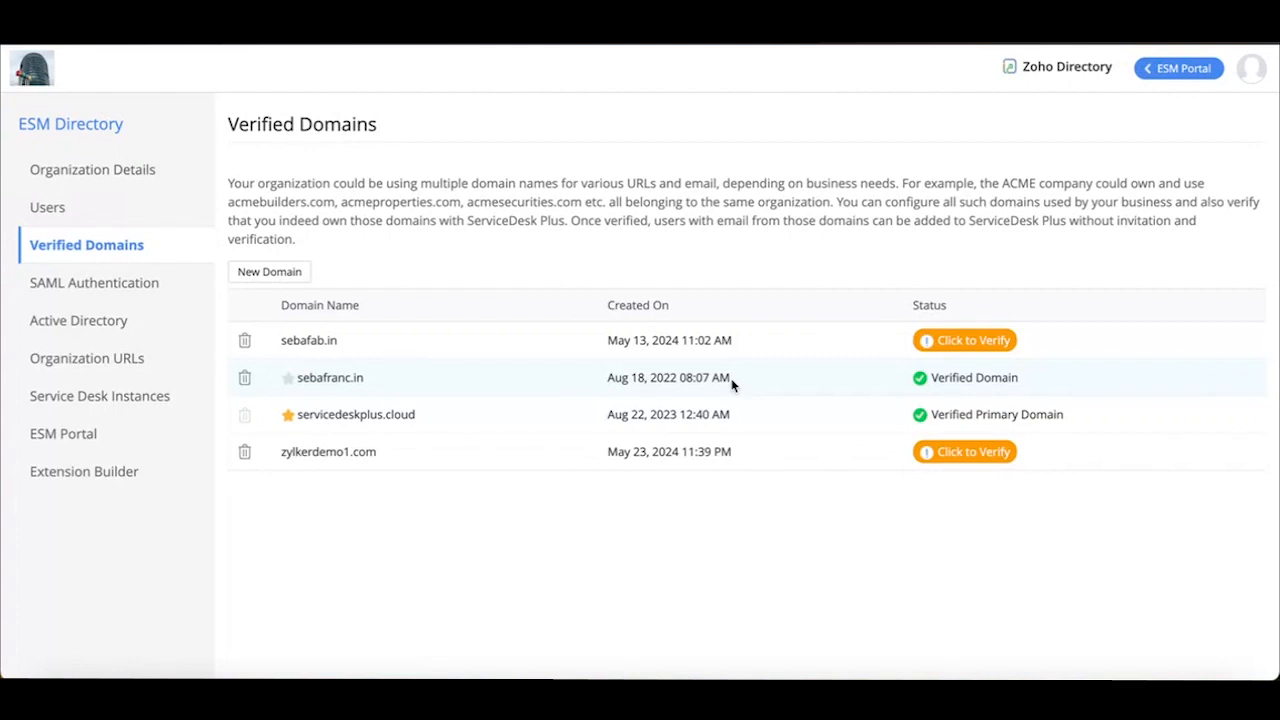
In Organization URLs, enter the subdomain helpdesk in a new custom URL, view the selectable domains, and close the form without saving
{"action": "left_click", "coordinate": [132, 361]}
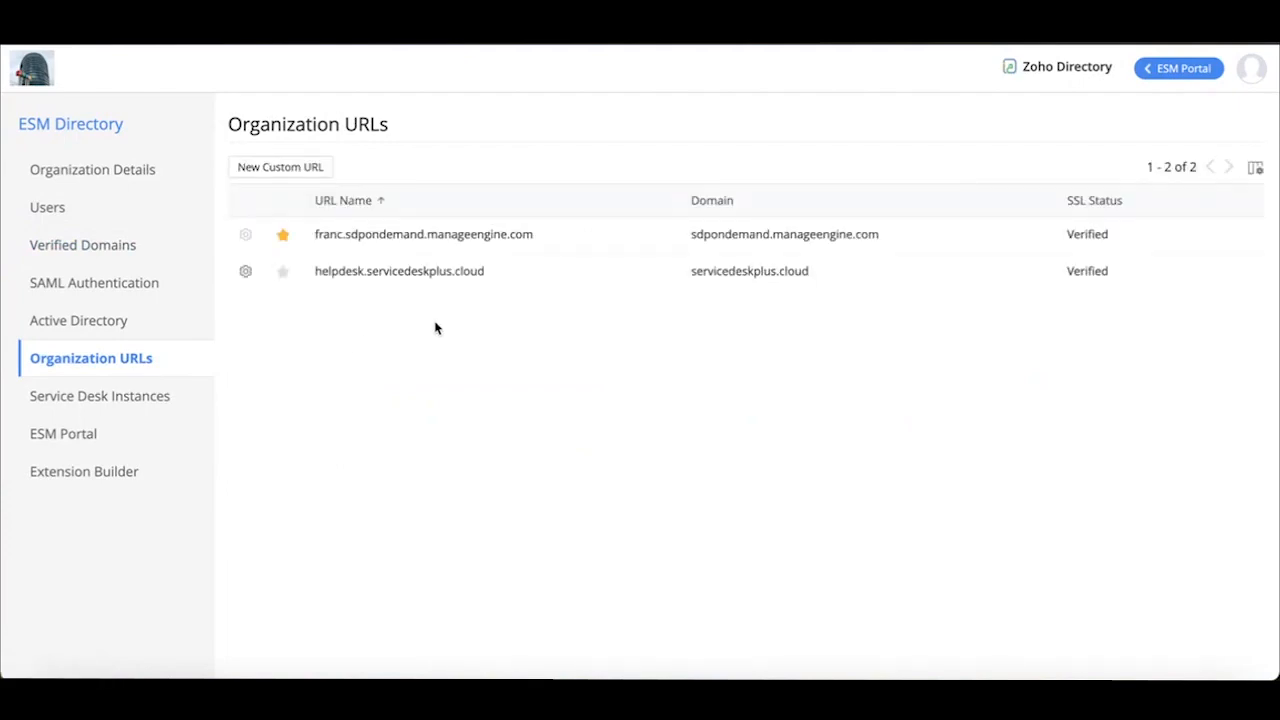
{"action": "left_click", "coordinate": [277, 168]}
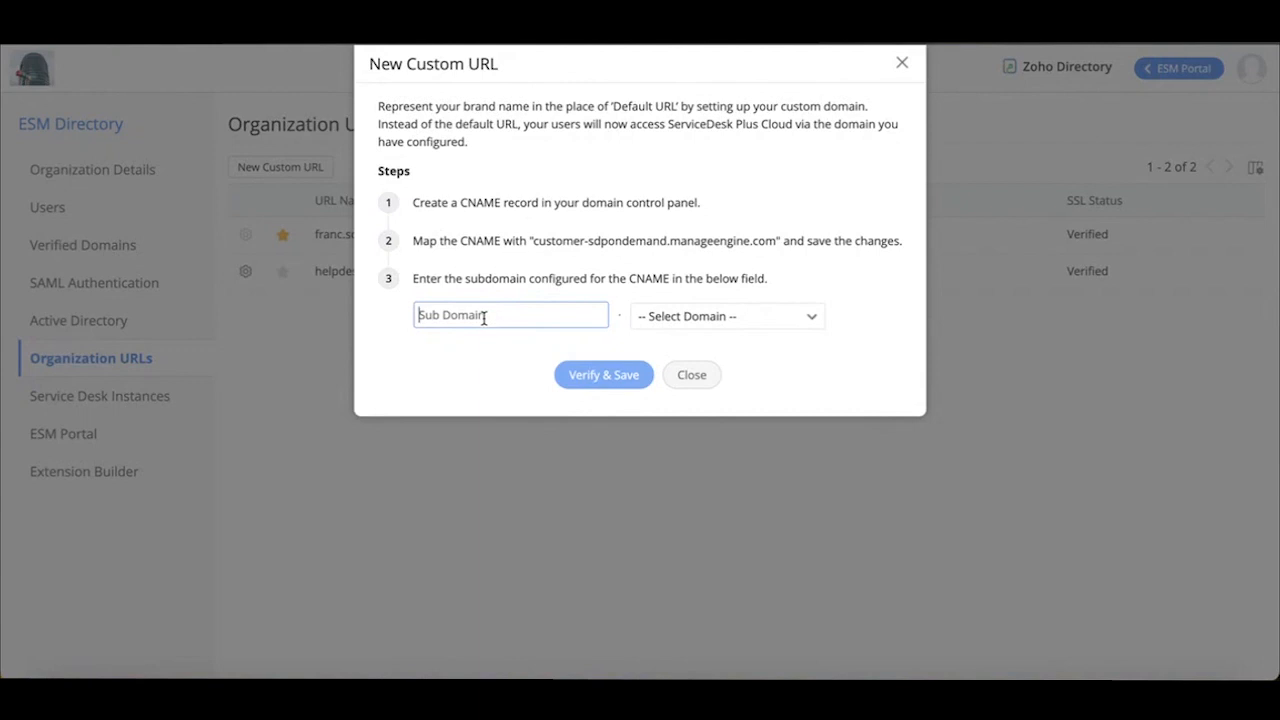
{"action": "type", "text": "helpdesk"}
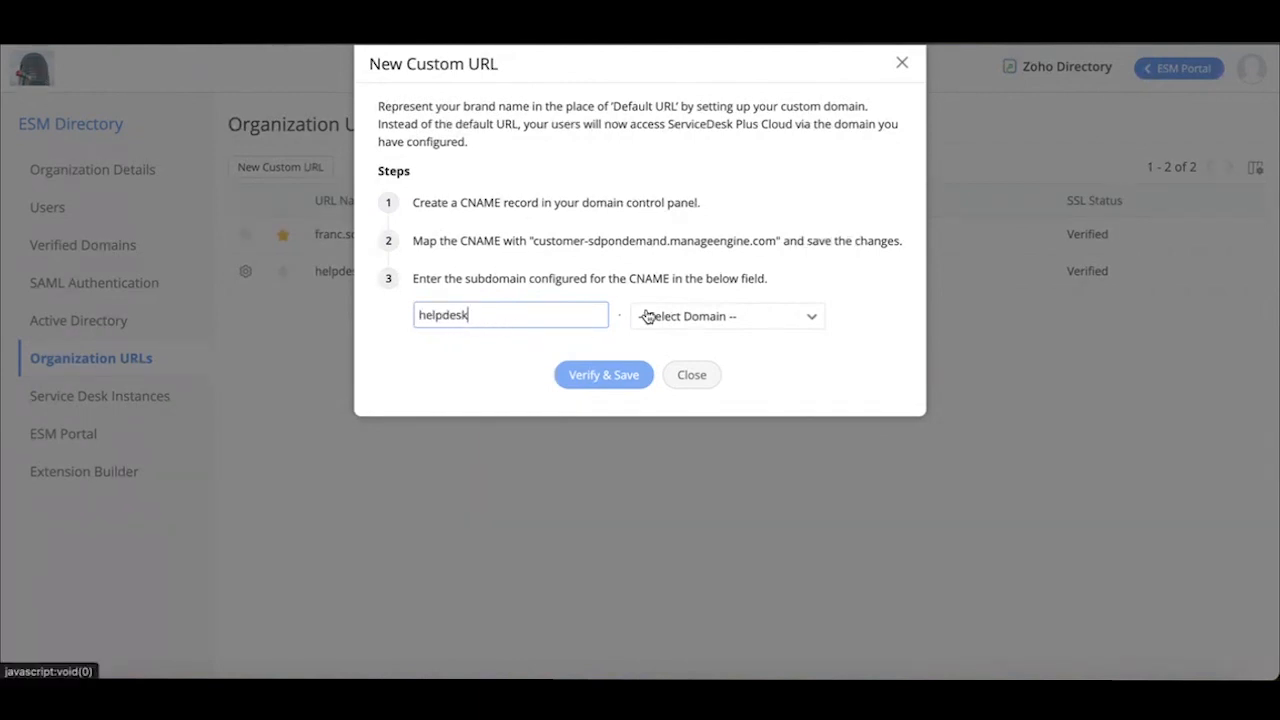
{"action": "left_click", "coordinate": [718, 318]}
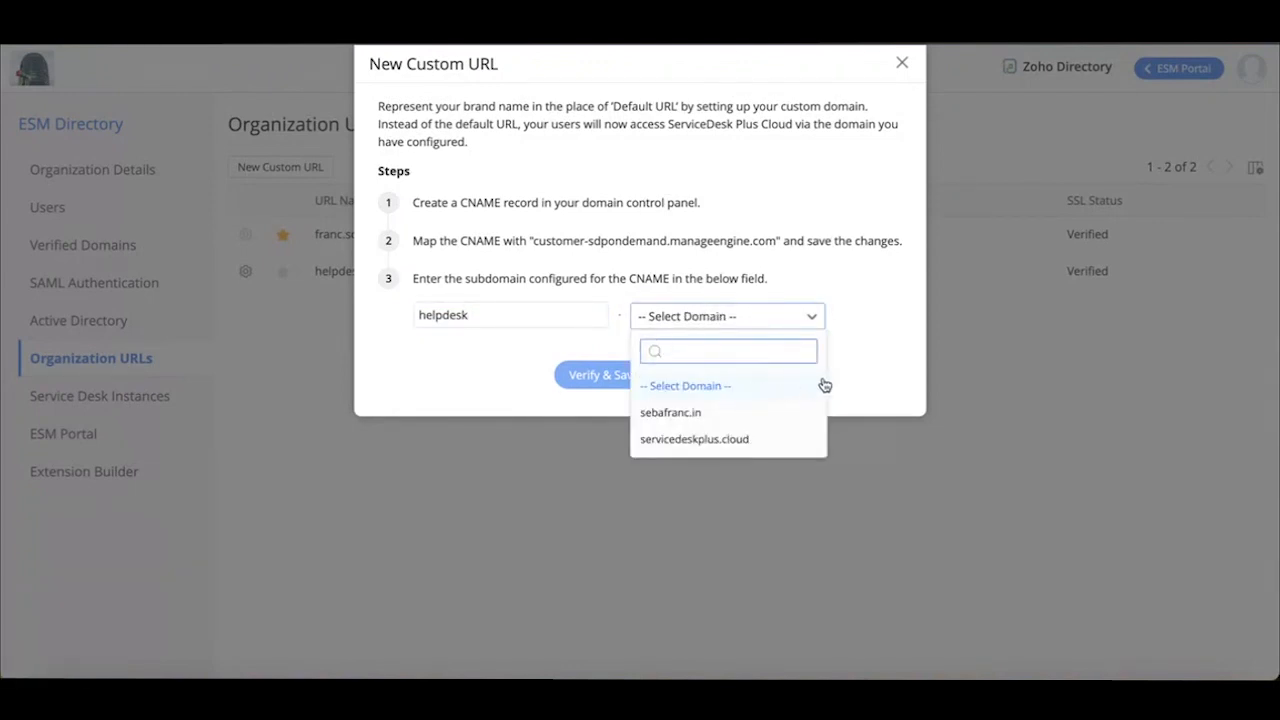
{"action": "left_click", "coordinate": [893, 359]}
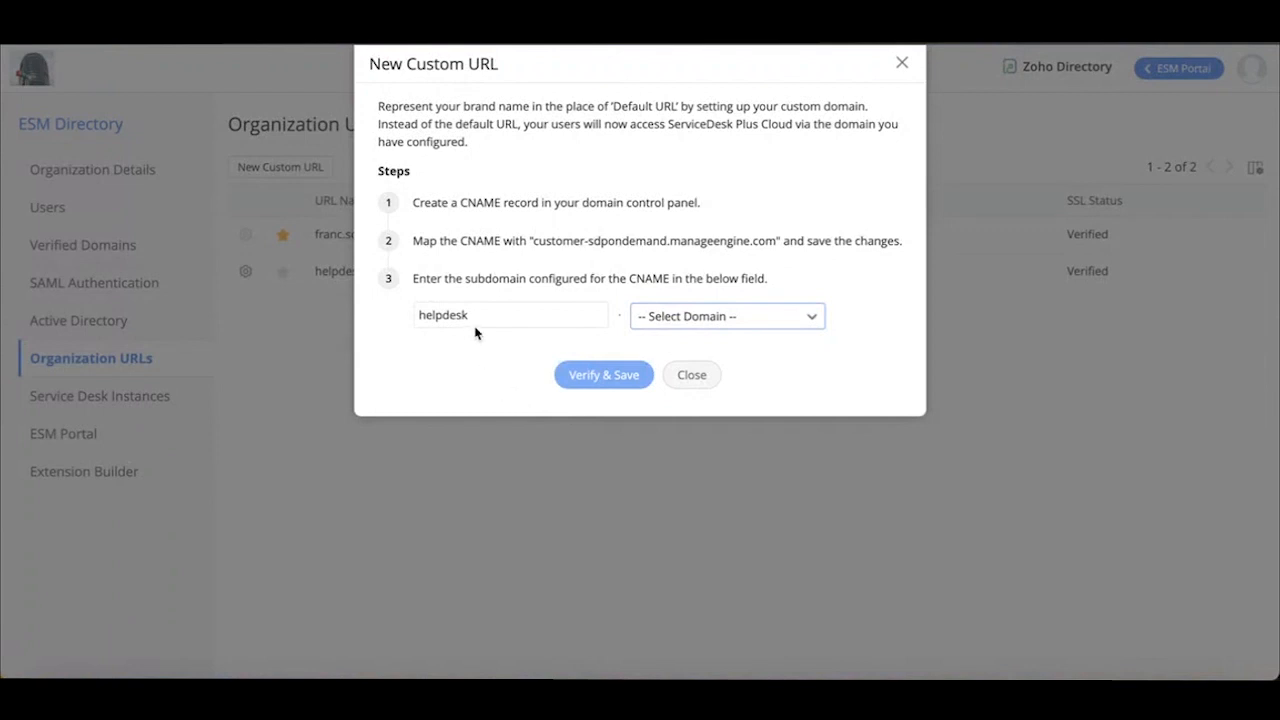
{"action": "left_click", "coordinate": [904, 65]}
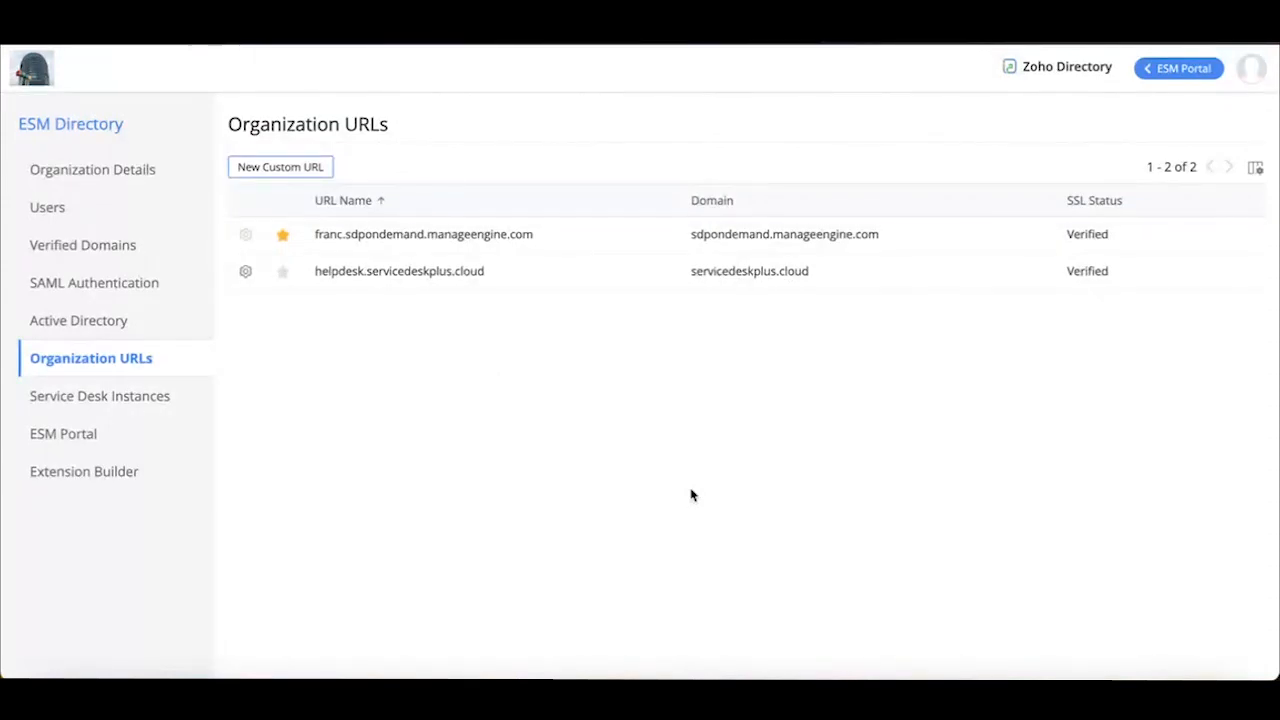
Read the Active Directory page's user import prerequisites, provisioning app download and authentication sections
{"action": "left_click", "coordinate": [106, 326]}
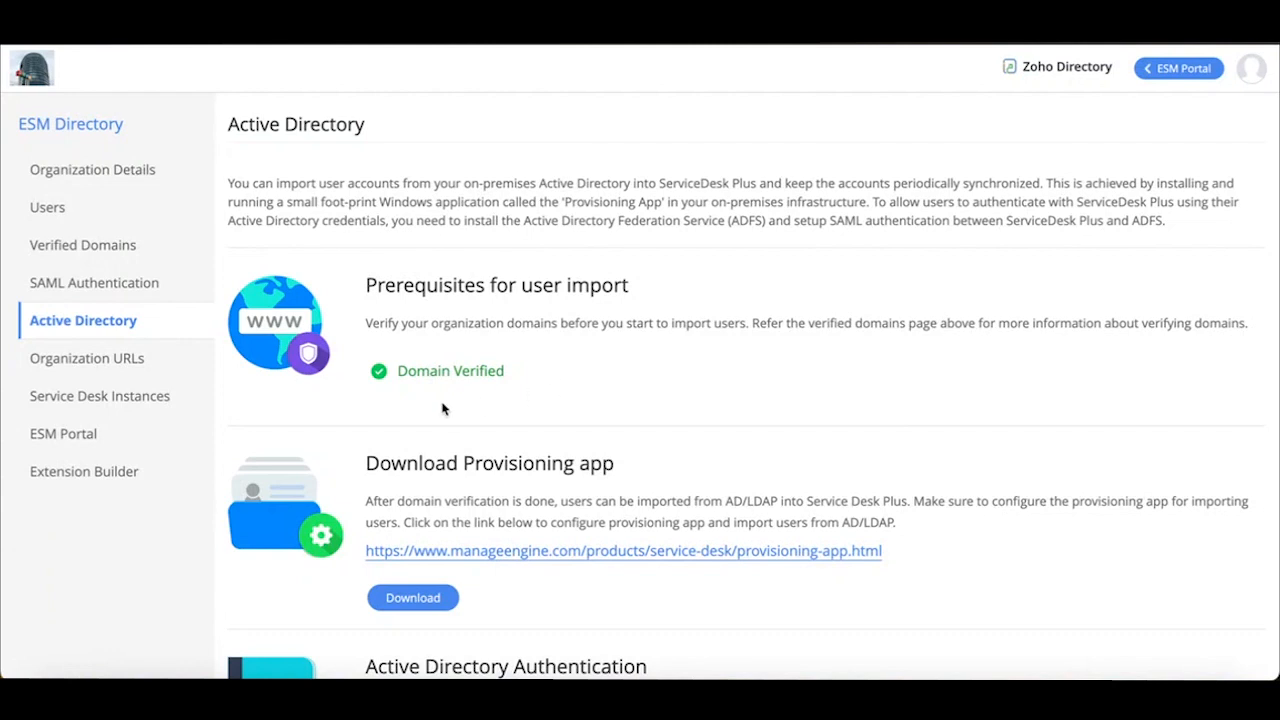
{"action": "scroll", "coordinate": [556, 394], "scroll_direction": "down", "scroll_amount": 1}
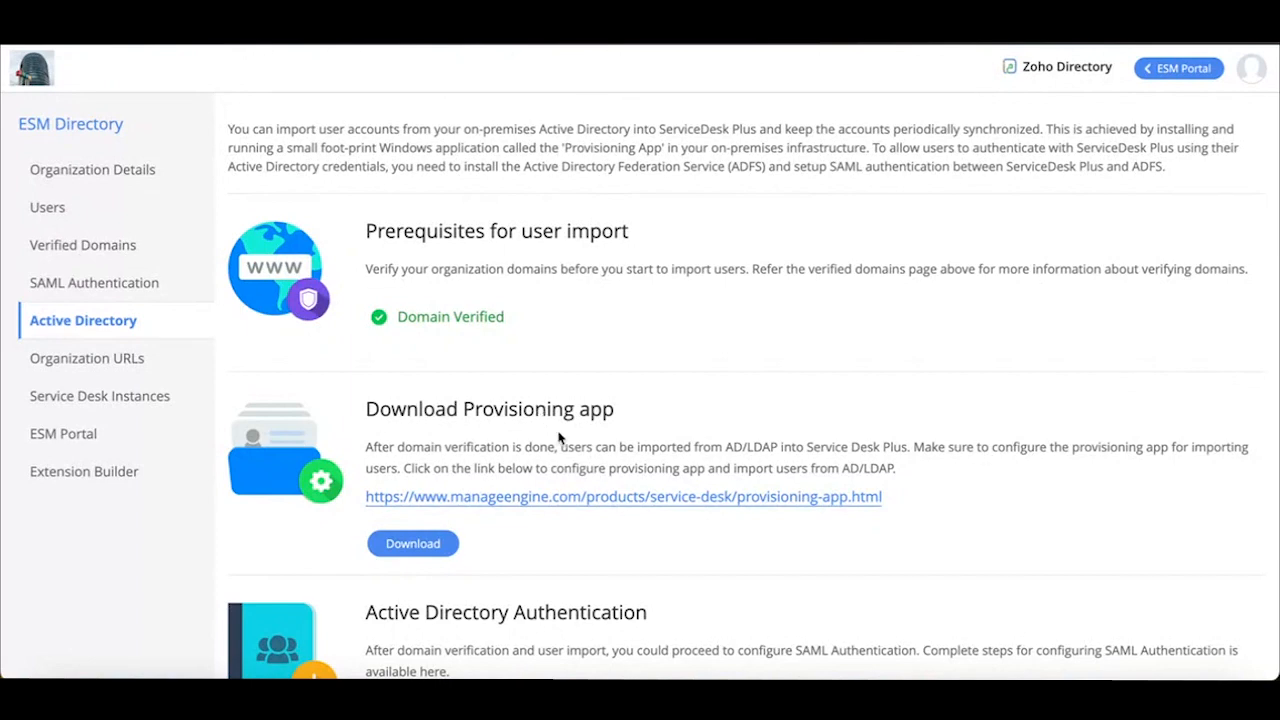
{"action": "scroll", "coordinate": [560, 438], "scroll_direction": "down", "scroll_amount": 1}
{"action": "scroll", "coordinate": [557, 442], "scroll_direction": "up", "scroll_amount": 1}
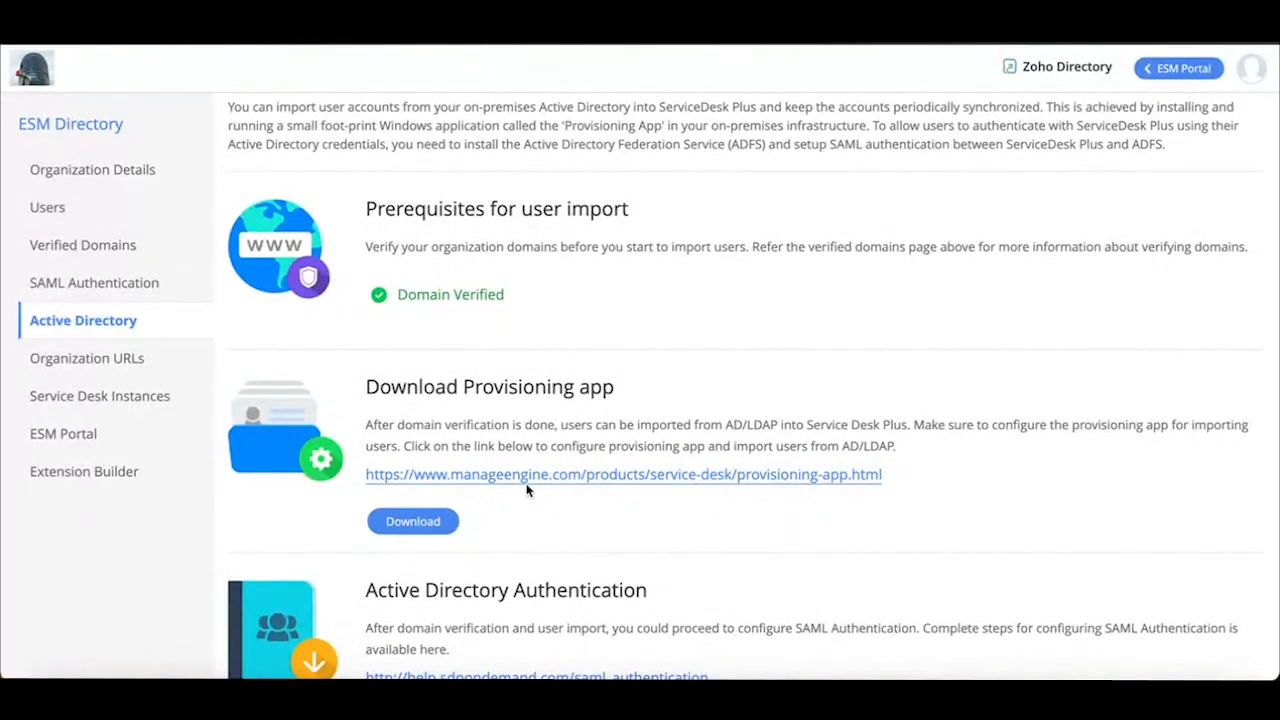
{"action": "scroll", "coordinate": [530, 490], "scroll_direction": "down", "scroll_amount": 1}
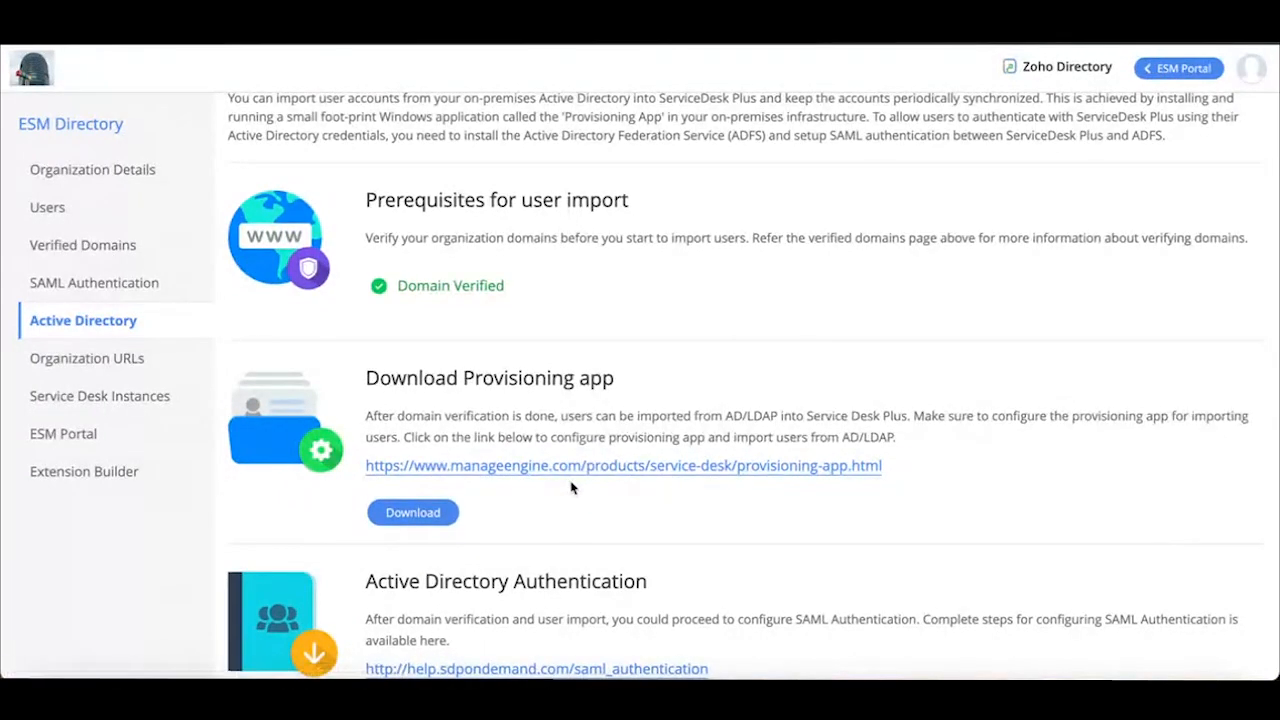
Examine the SAML Authentication page's prerequisites and its configuration fields for the IdP login URL, logout URL and certificate
{"action": "left_click", "coordinate": [116, 291]}
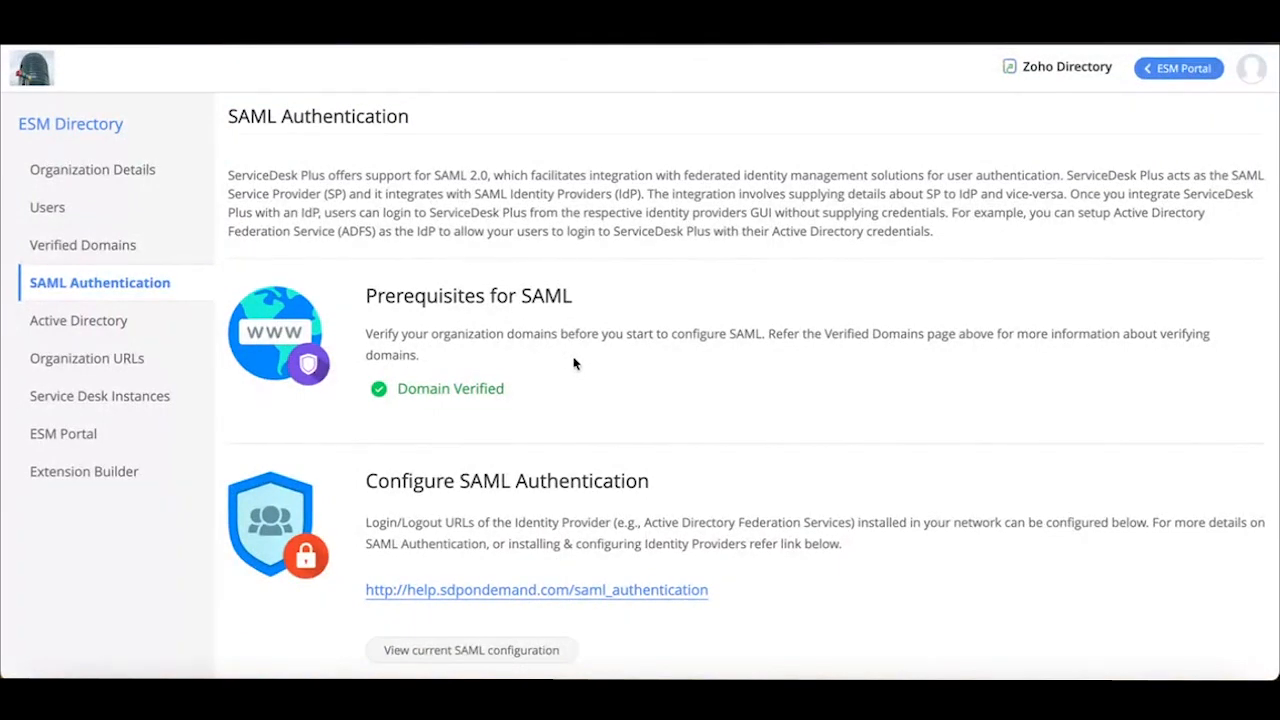
{"action": "scroll", "coordinate": [574, 363], "scroll_direction": "down", "scroll_amount": 1}
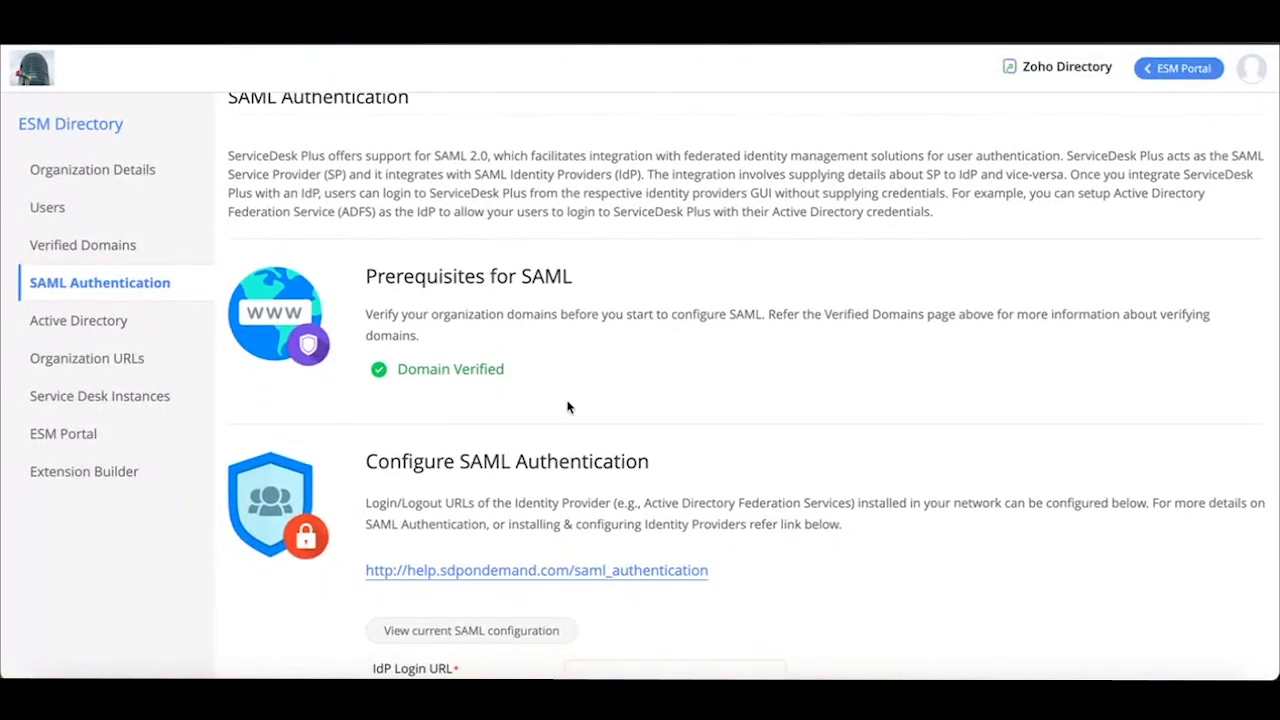
{"action": "scroll", "coordinate": [655, 416], "scroll_direction": "down", "scroll_amount": 1}
{"action": "scroll", "coordinate": [655, 416], "scroll_direction": "down", "scroll_amount": 2}
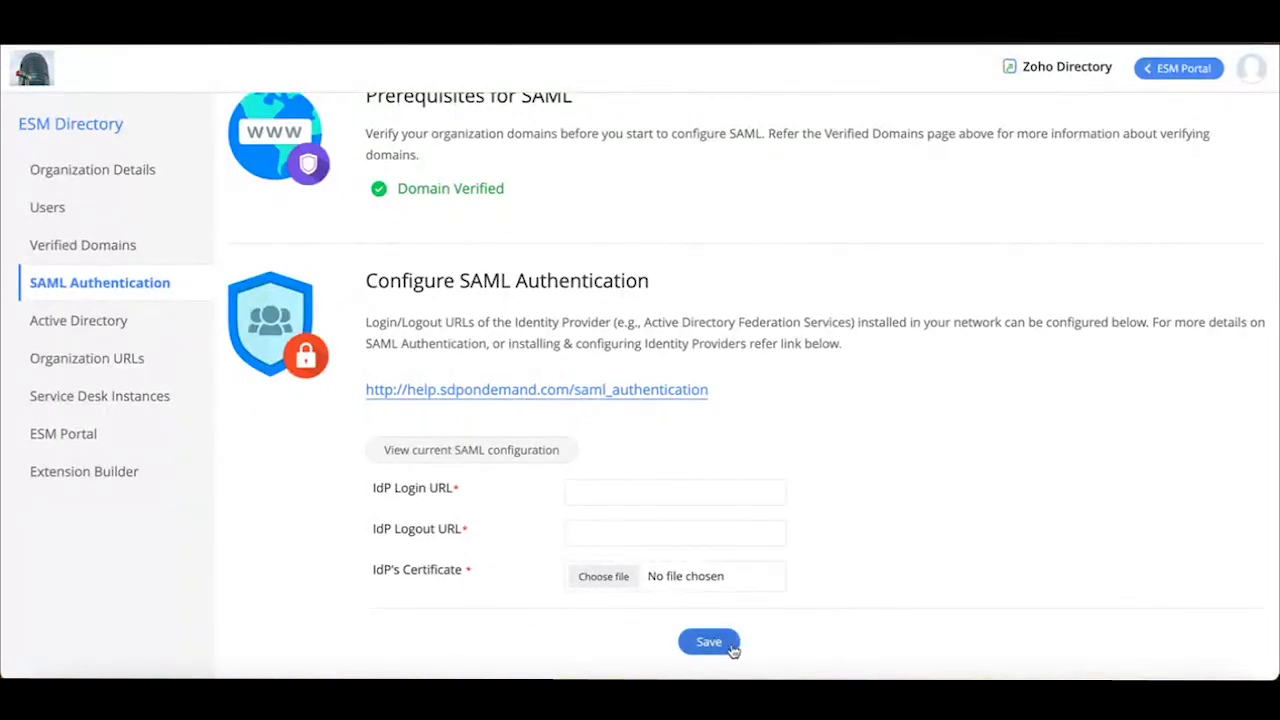
{"action": "scroll", "coordinate": [674, 520], "scroll_direction": "up", "scroll_amount": 1}
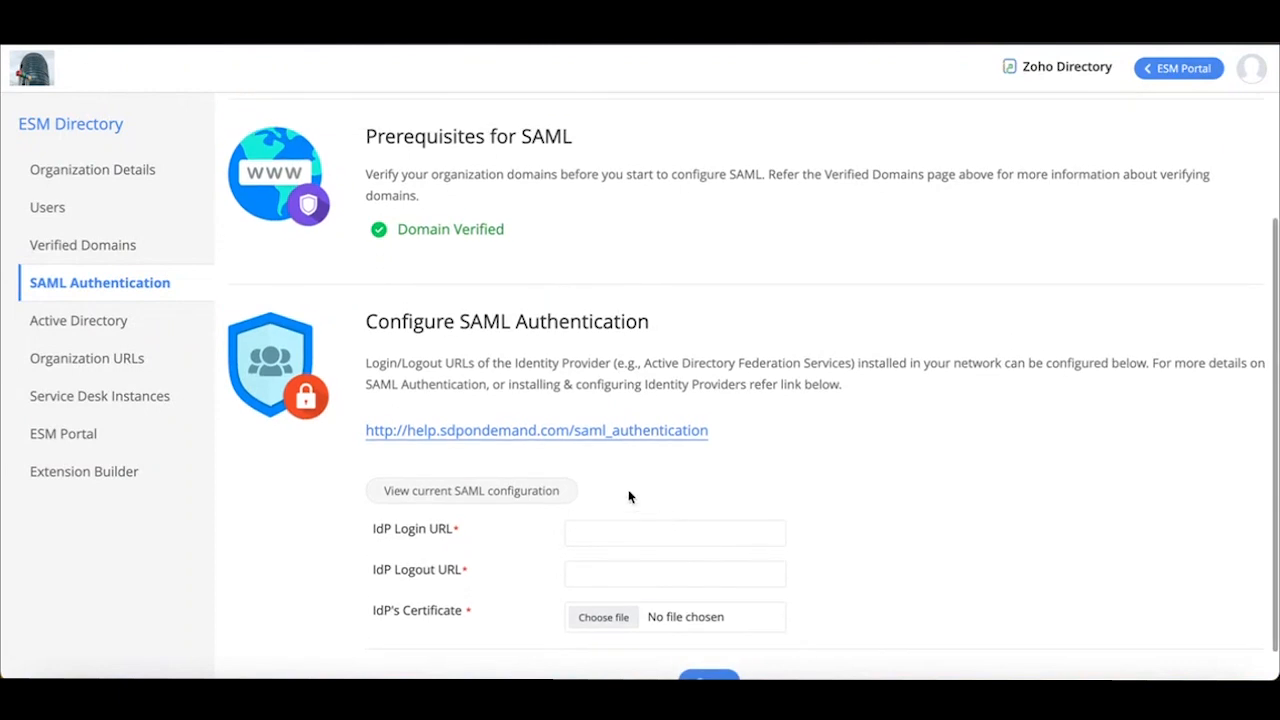
{"action": "scroll", "coordinate": [723, 388], "scroll_direction": "up", "scroll_amount": 2}
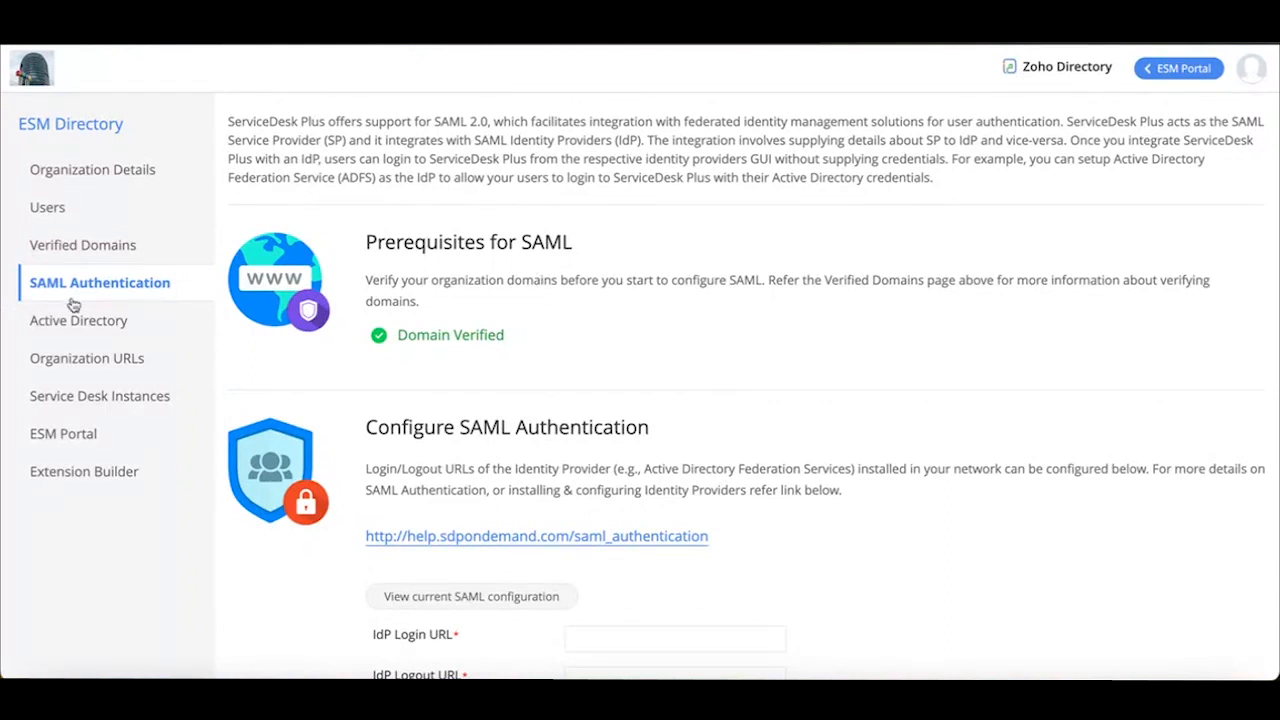
Return to the Users section of the ESM Directory and show the Azure import option
{"action": "left_click", "coordinate": [62, 215]}
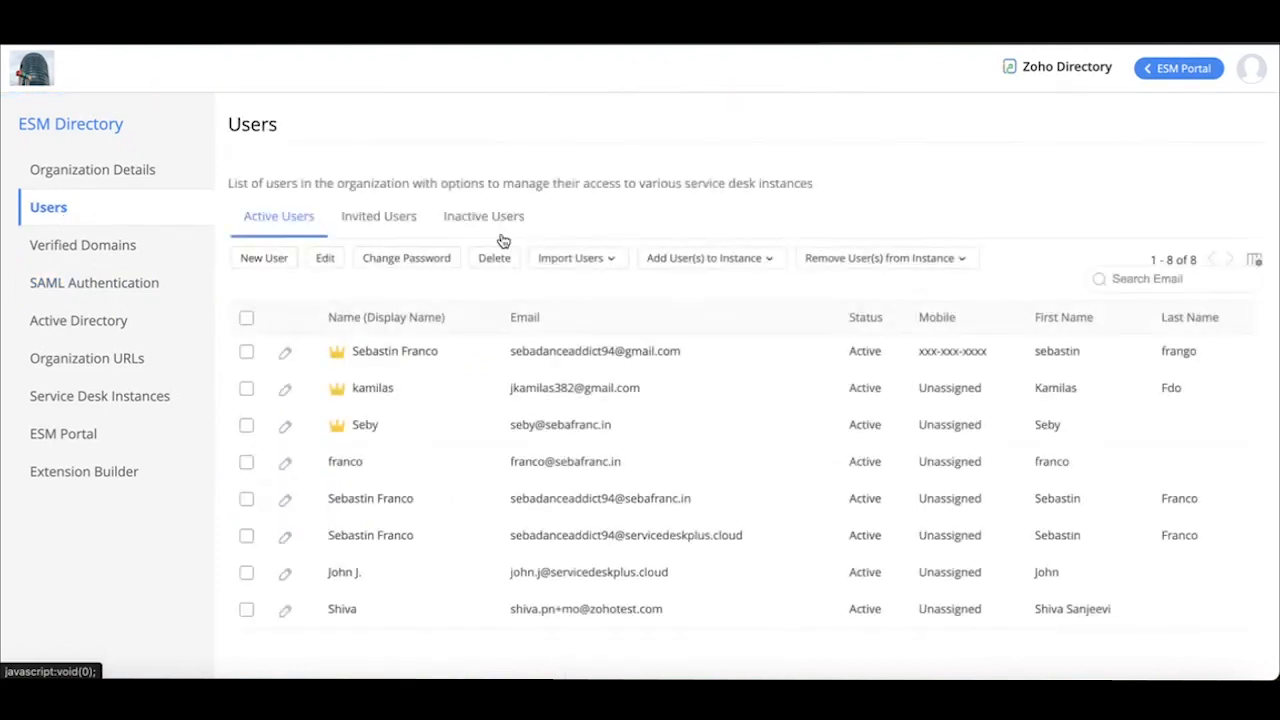
{"action": "left_click", "coordinate": [572, 262]}
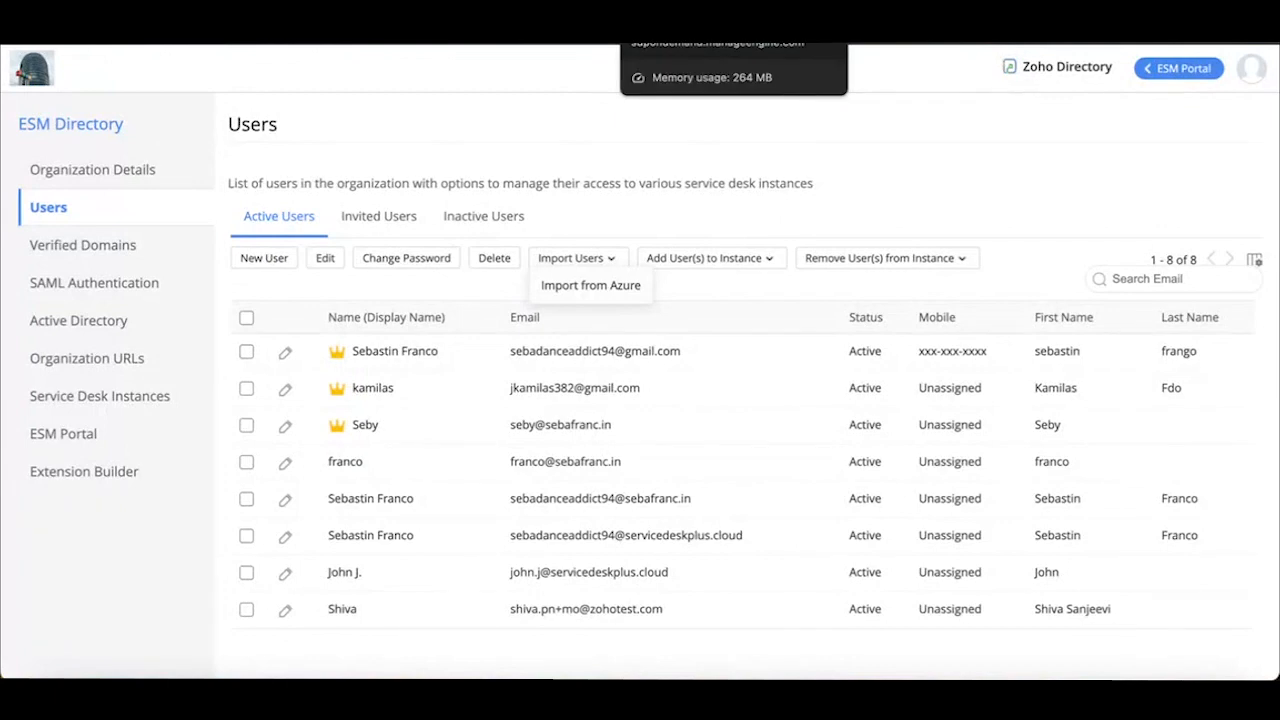
Switch to the Seby Fabtech IT instance, and read the Microsoft Azure integration details among the third-party integrations in its setup
{"action": "left_click", "coordinate": [725, 20]}
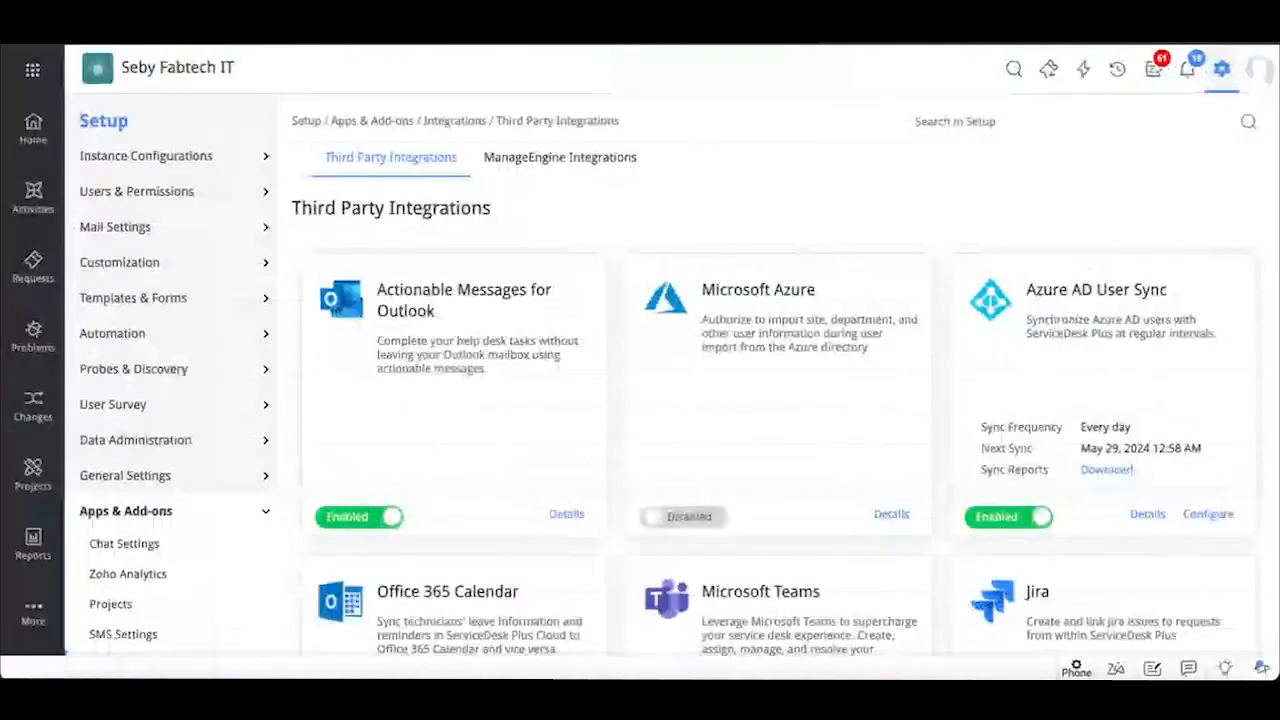
{"action": "left_click", "coordinate": [1220, 72]}
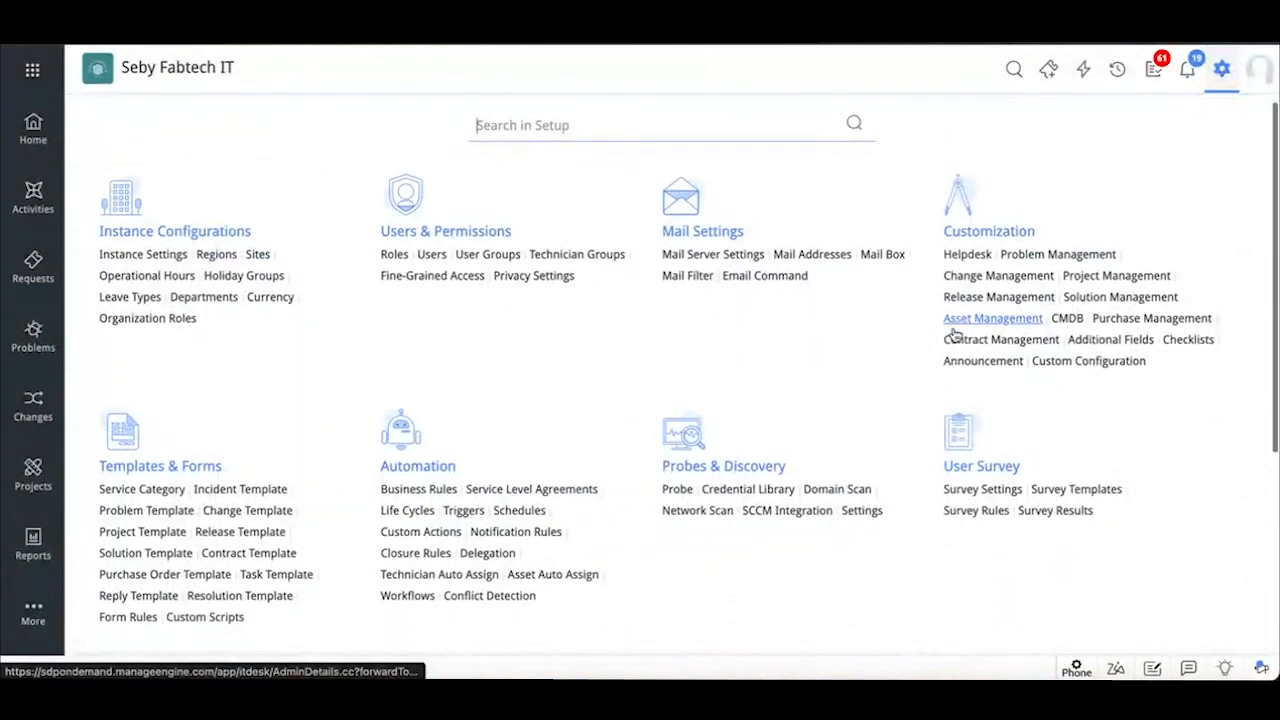
{"action": "scroll", "coordinate": [851, 529], "scroll_direction": "down", "scroll_amount": 2}
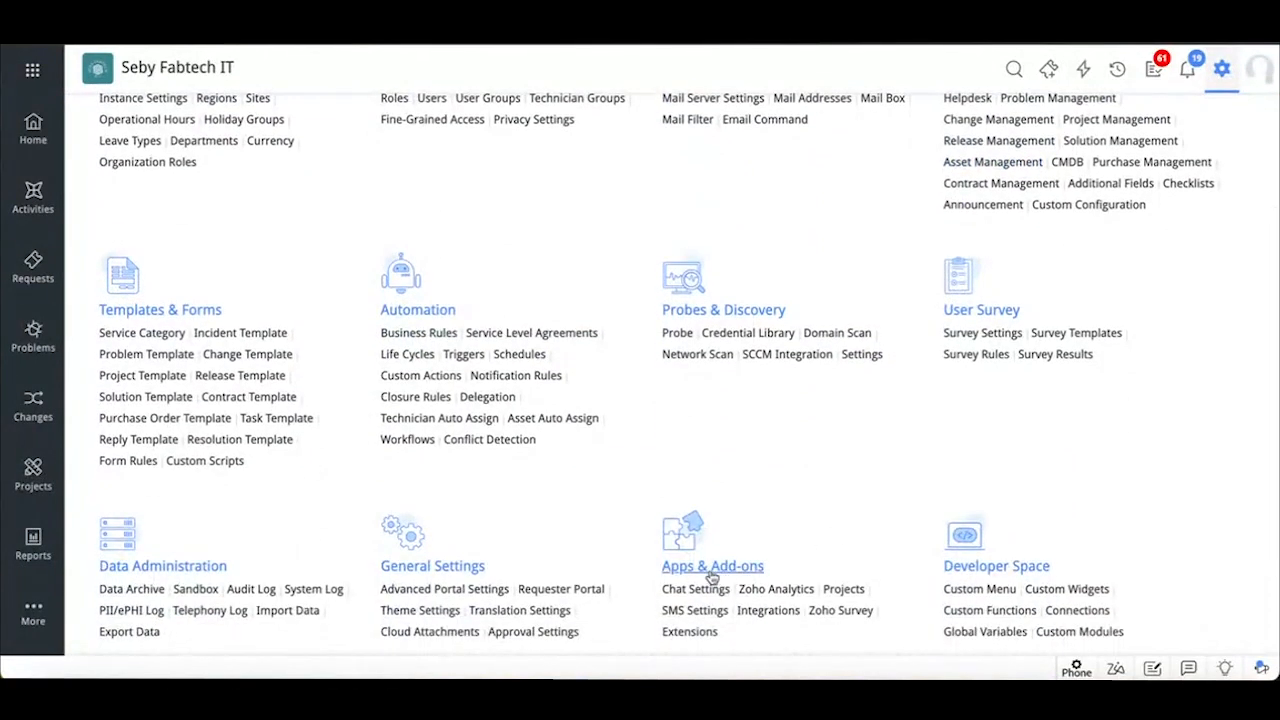
{"action": "left_click", "coordinate": [752, 622]}
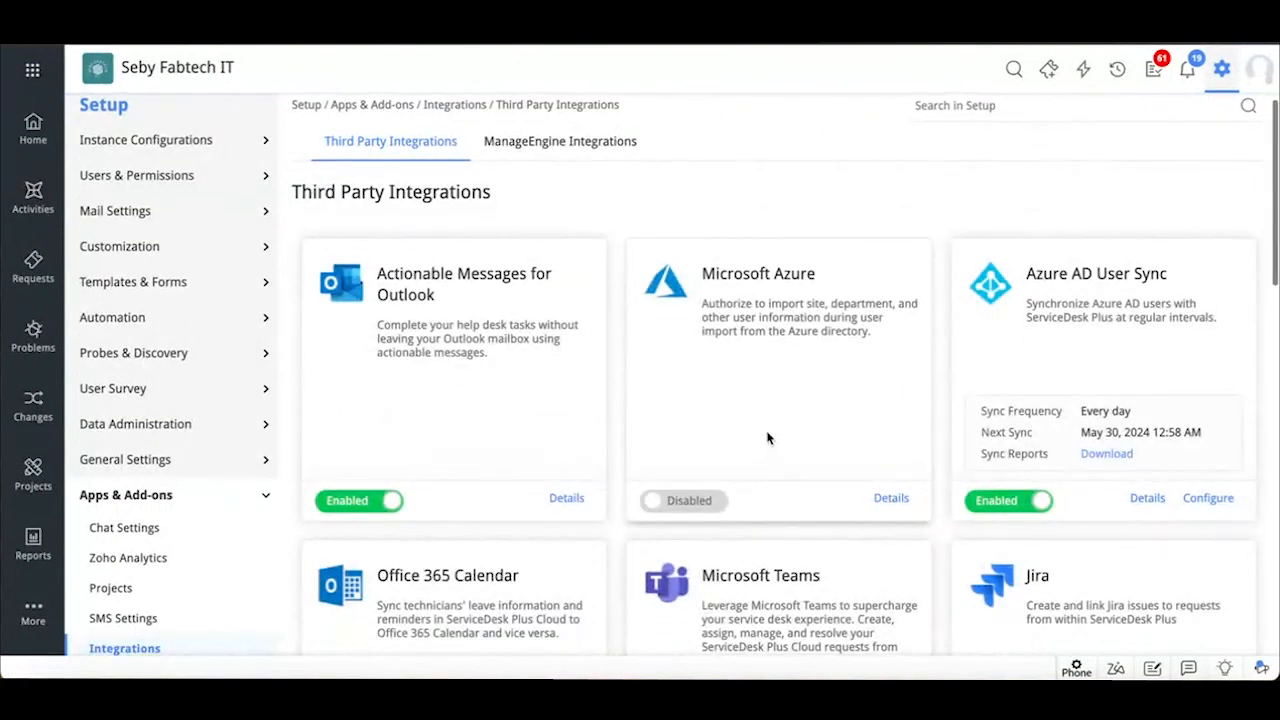
{"action": "left_click", "coordinate": [892, 502]}
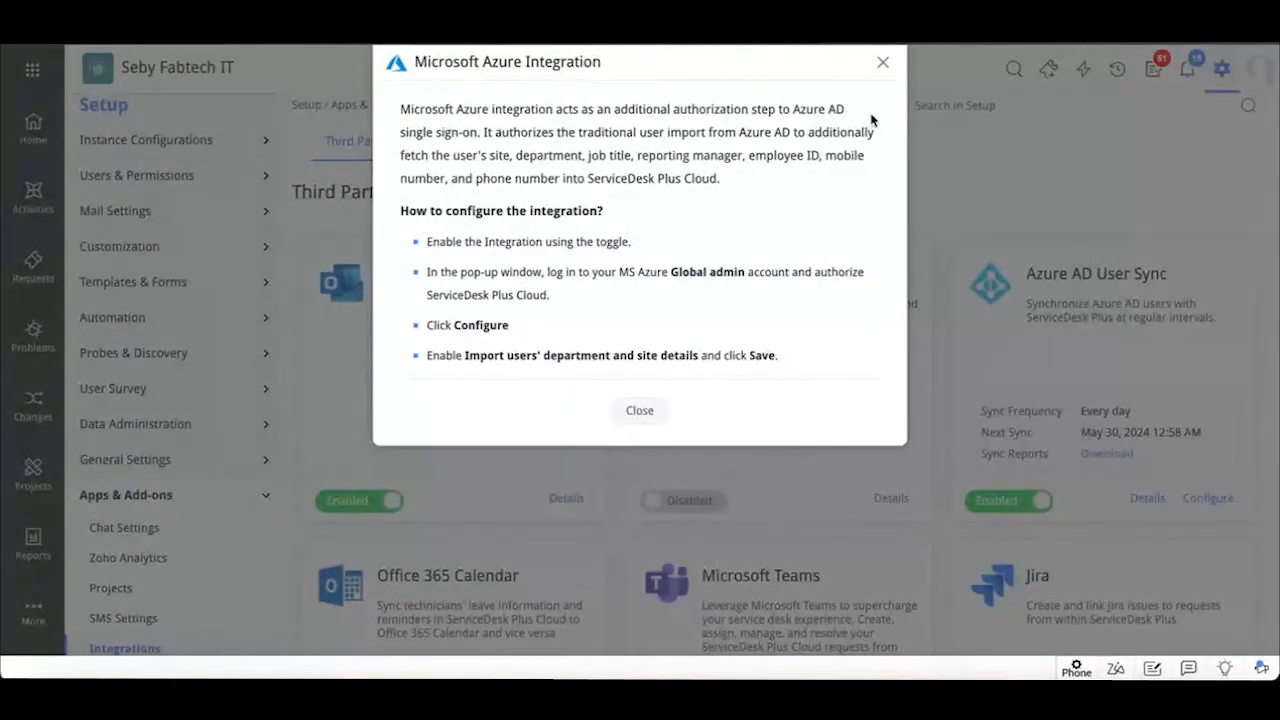
{"action": "left_click", "coordinate": [883, 64]}
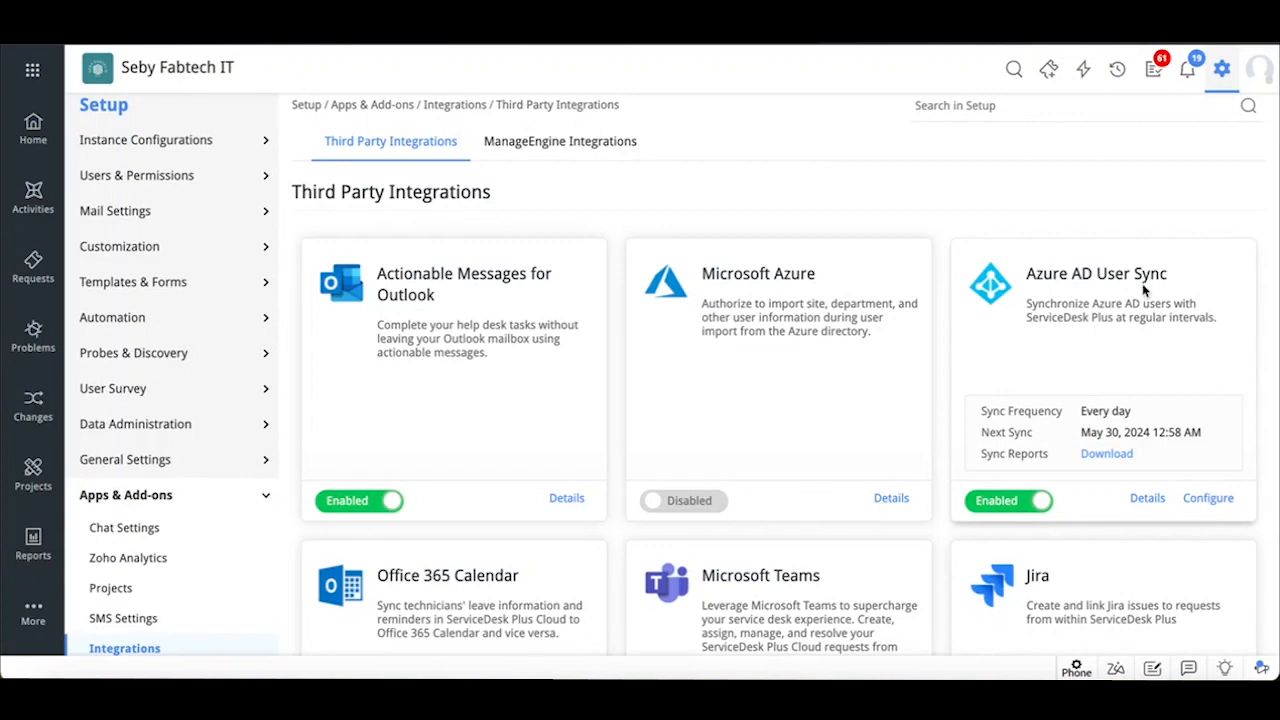
Open the Azure AD User Sync configuration and view the available actions for users deleted in Azure AD
{"action": "left_click", "coordinate": [1209, 503]}
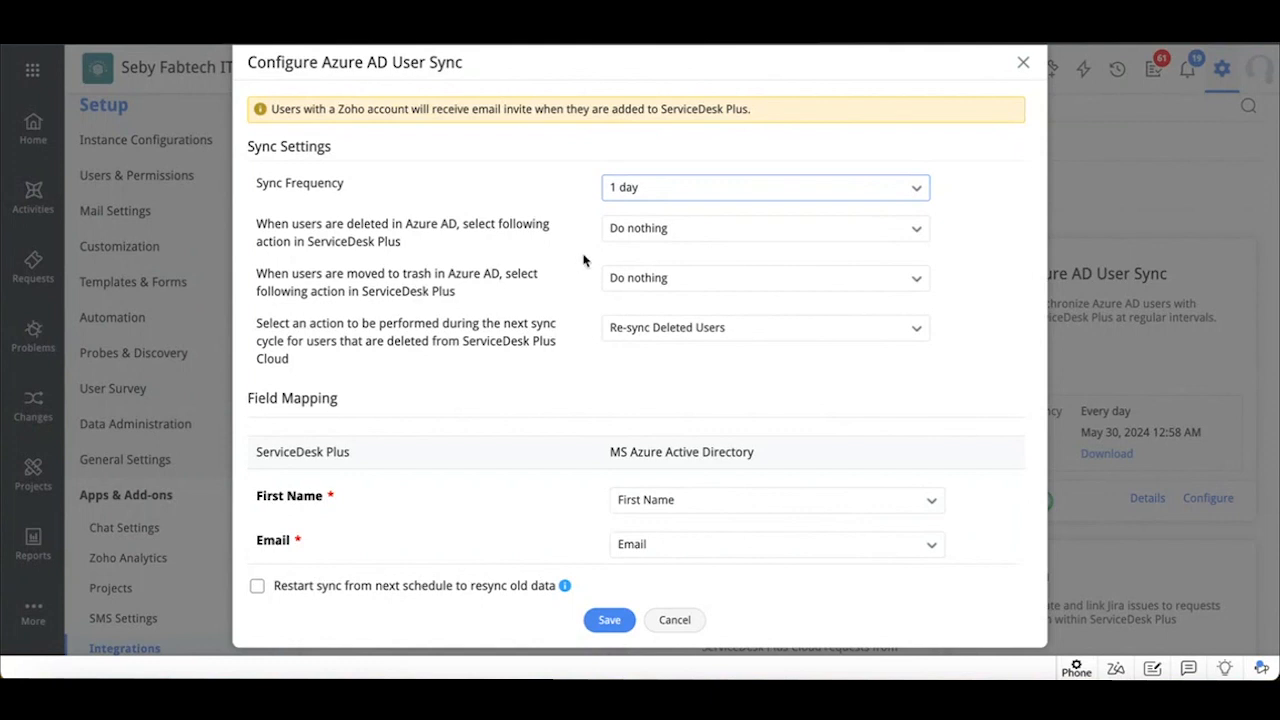
{"action": "left_click", "coordinate": [670, 230]}
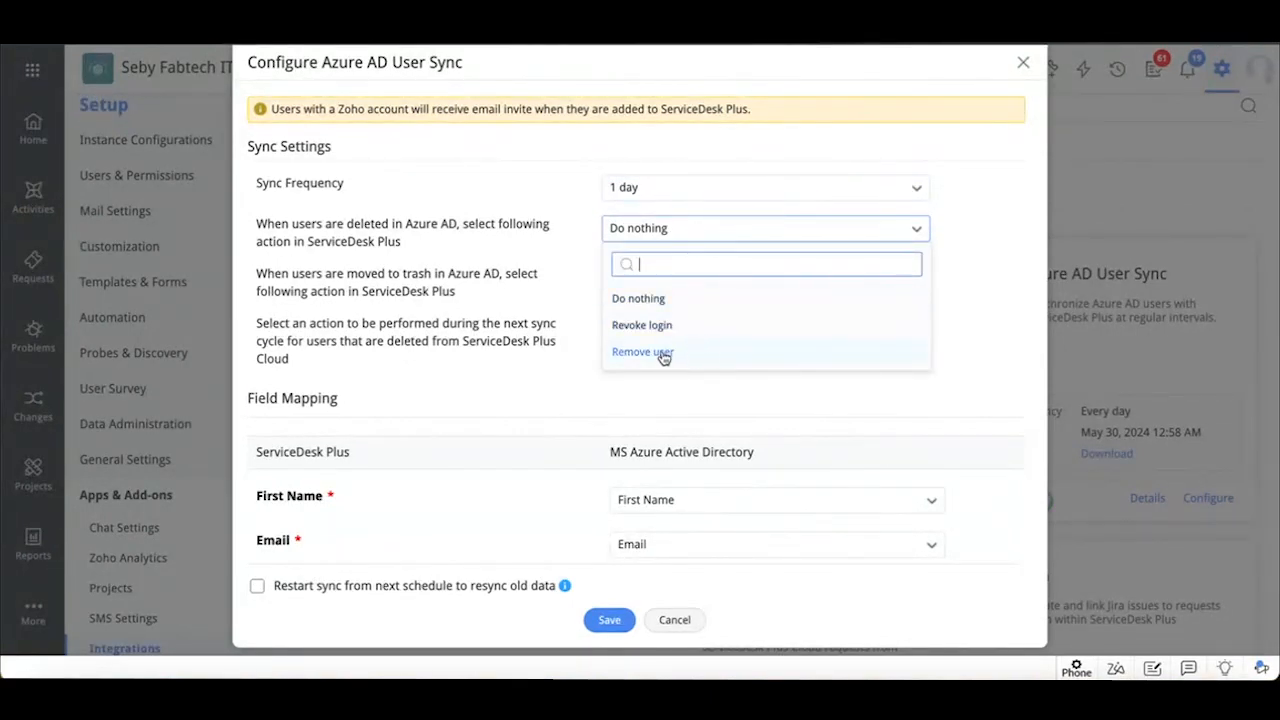
{"action": "left_click", "coordinate": [551, 384]}
Review the sync's field mapping, import conditions and report setting, and close the configuration without changes
{"action": "scroll", "coordinate": [549, 383], "scroll_direction": "down", "scroll_amount": 1}
{"action": "scroll", "coordinate": [549, 384], "scroll_direction": "up", "scroll_amount": 1}
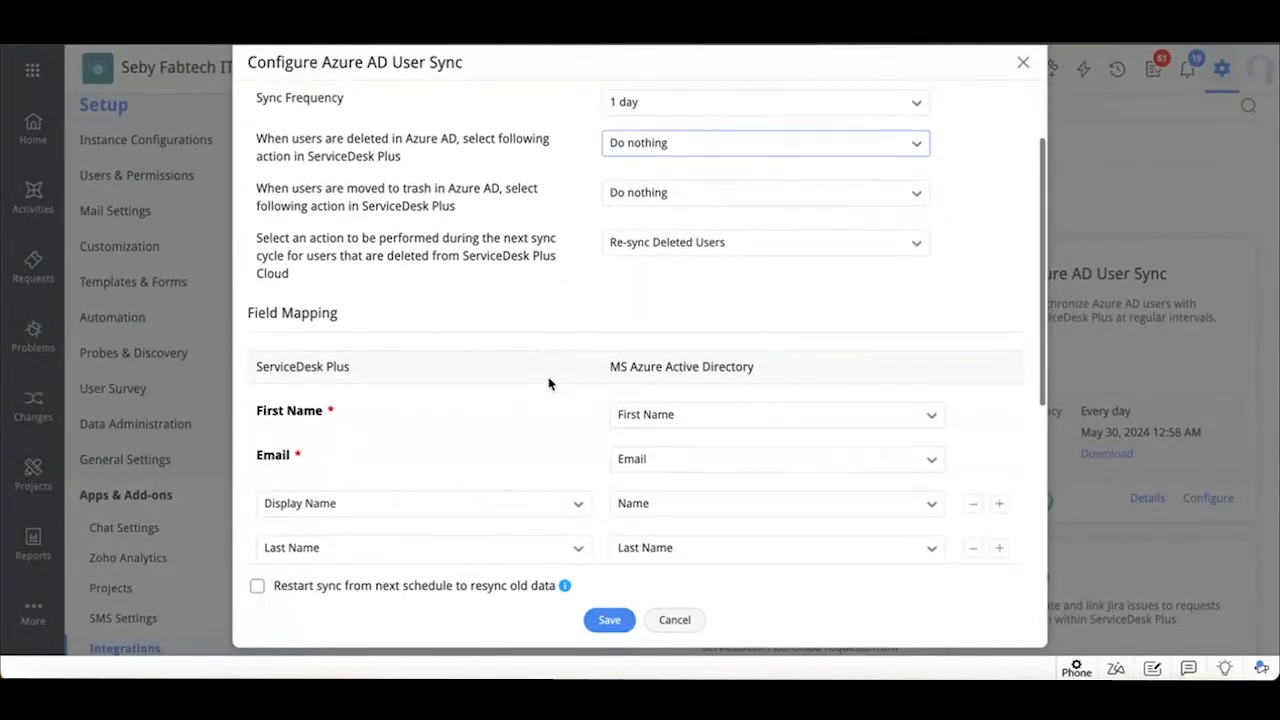
{"action": "scroll", "coordinate": [548, 383], "scroll_direction": "down", "scroll_amount": 1}
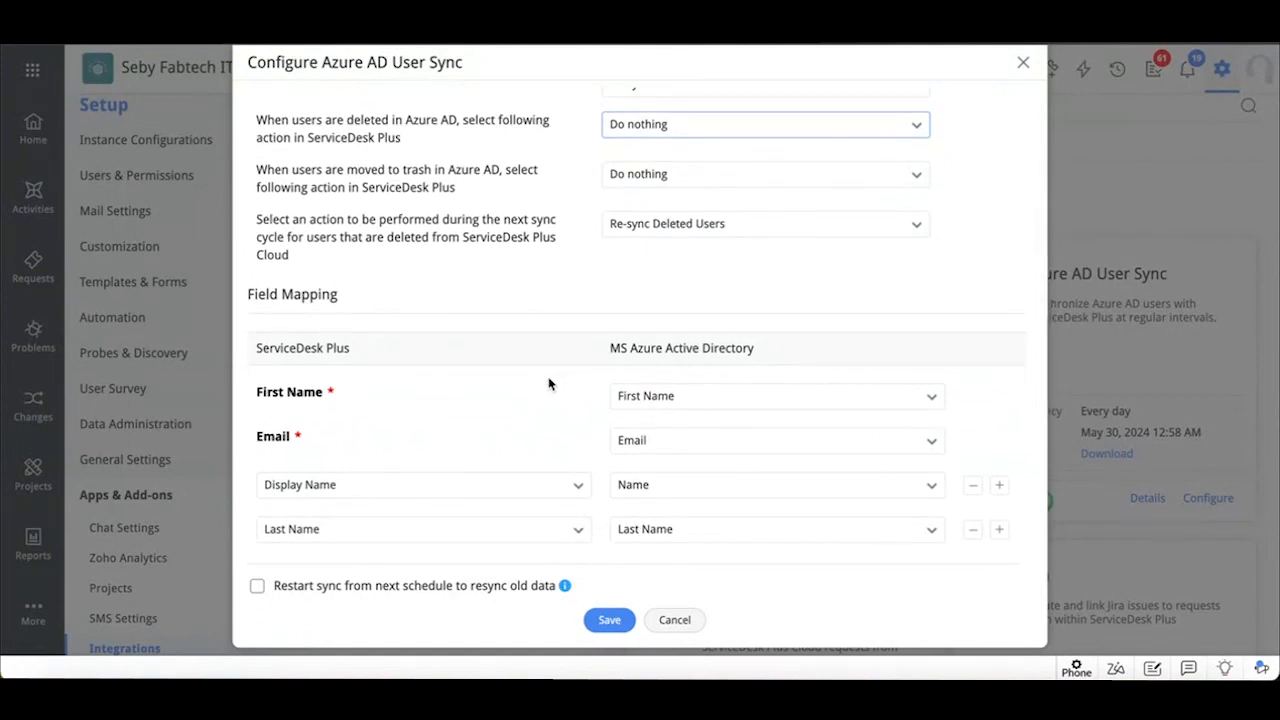
{"action": "scroll", "coordinate": [548, 383], "scroll_direction": "down", "scroll_amount": 1}
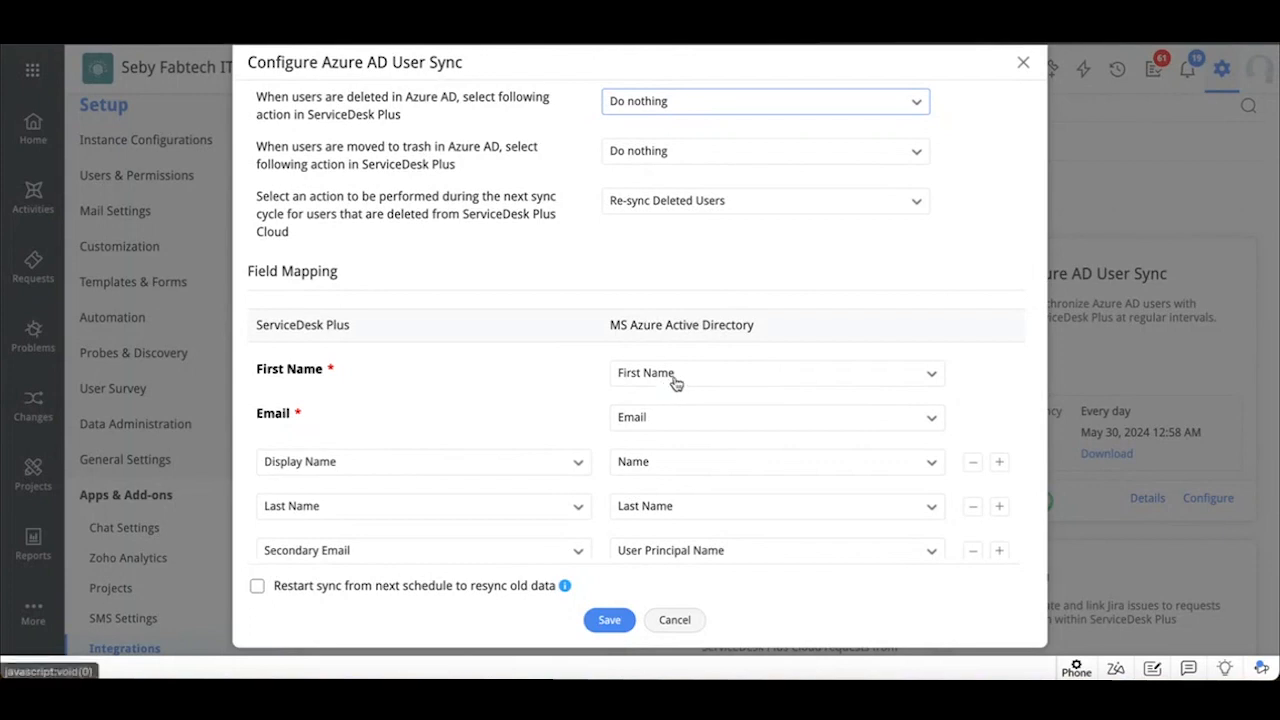
{"action": "scroll", "coordinate": [545, 500], "scroll_direction": "down", "scroll_amount": 5}
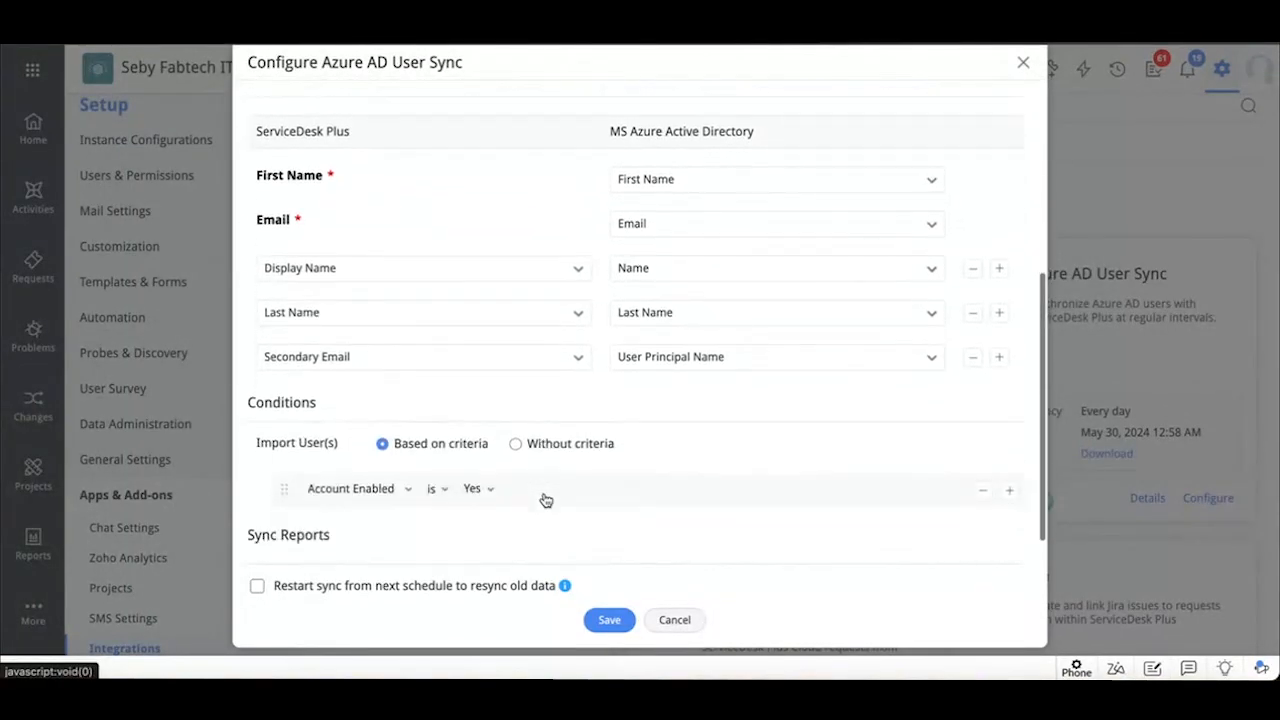
{"action": "scroll", "coordinate": [545, 500], "scroll_direction": "down", "scroll_amount": 1}
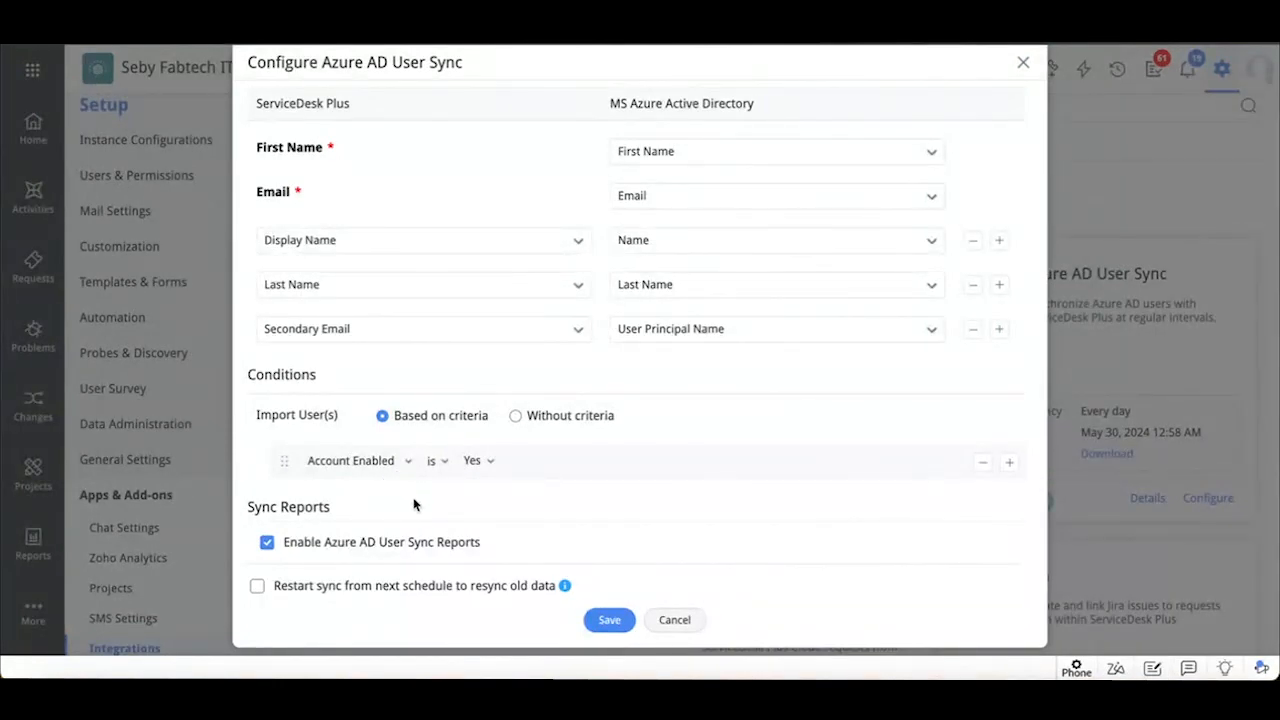
{"action": "left_click", "coordinate": [1022, 62]}
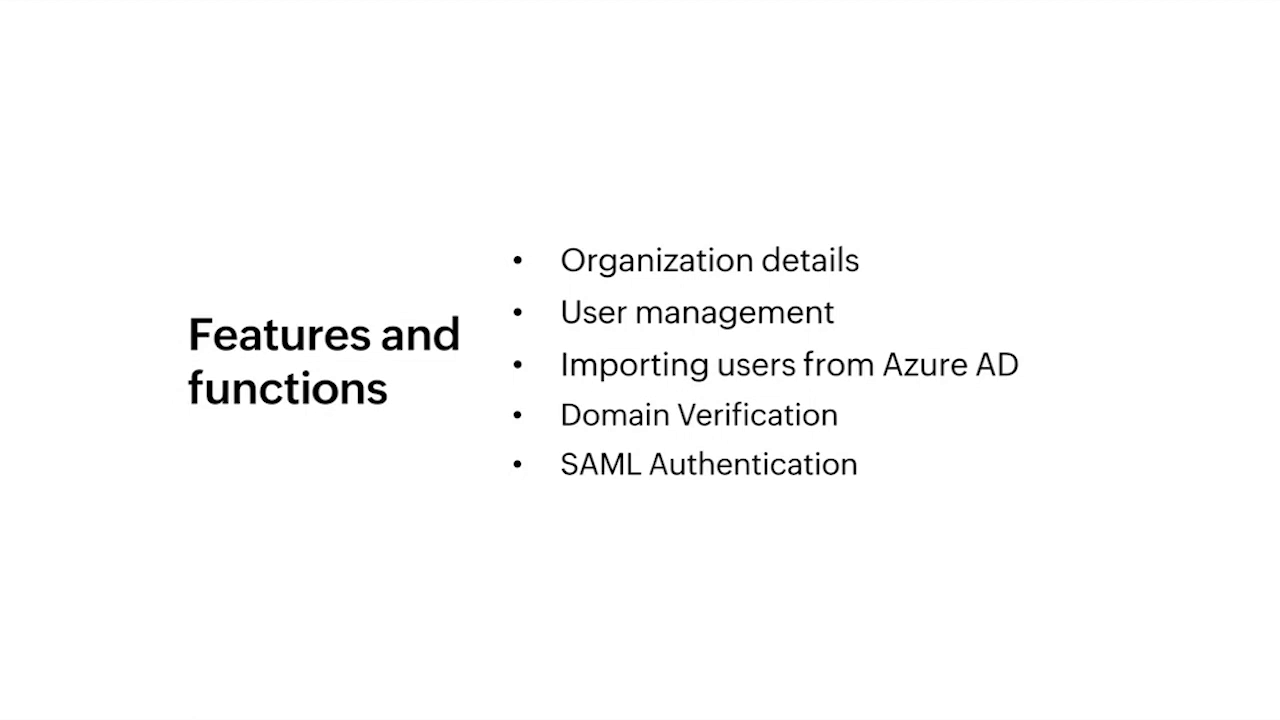
Go to Service Desk Instances in the ESM Directory and review the details of the IT, HR, Facilities and Legal help desk instances
{"action": "left_click", "coordinate": [753, 205]}
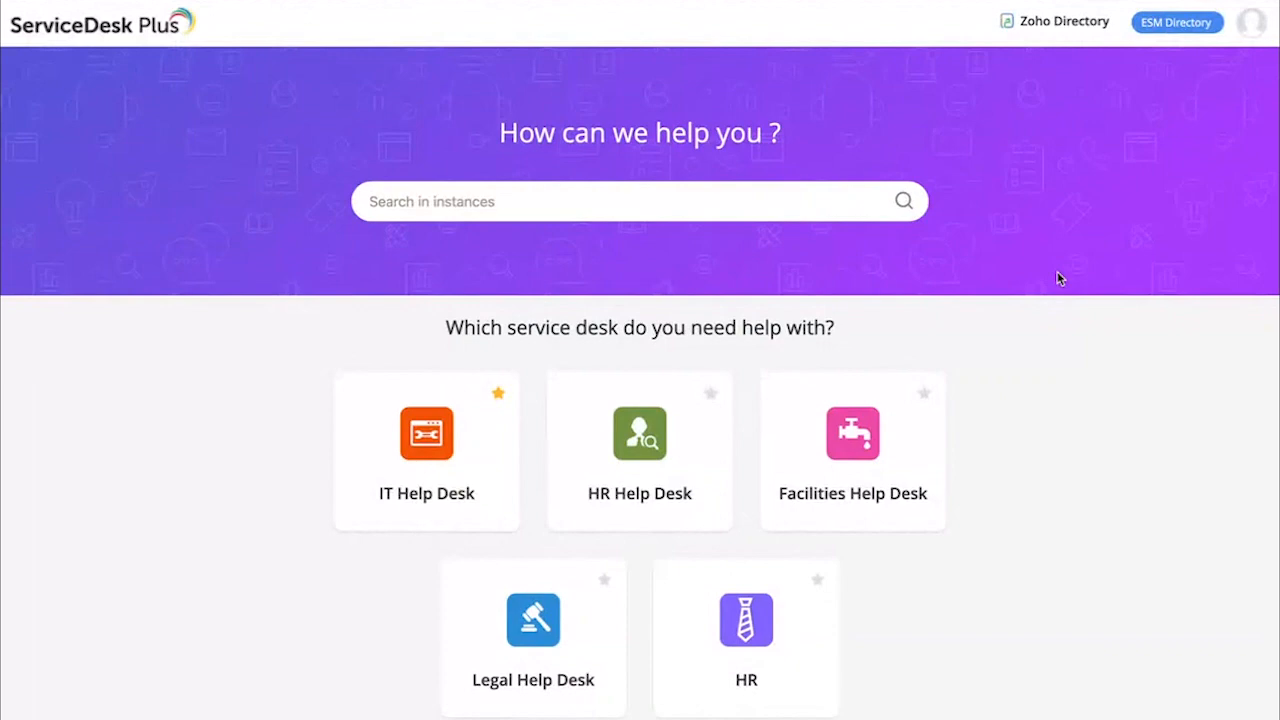
{"action": "scroll", "coordinate": [1060, 278], "scroll_direction": "down", "scroll_amount": 1}
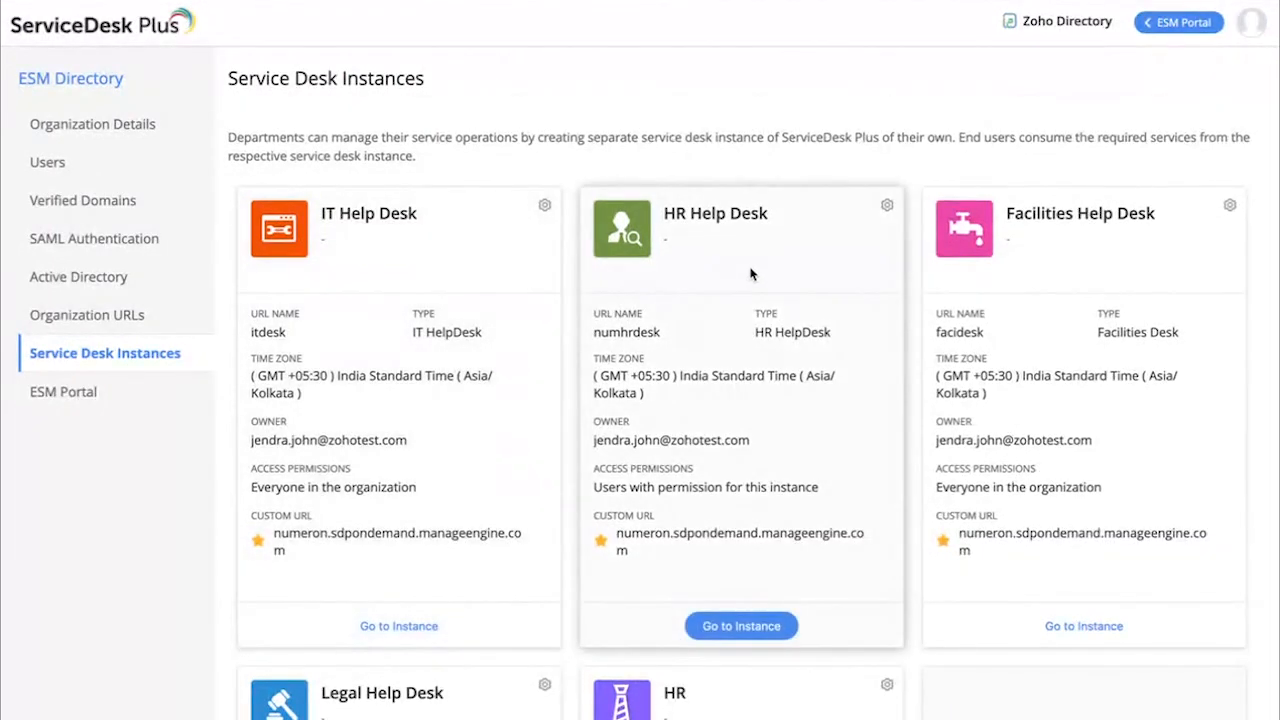
{"action": "scroll", "coordinate": [1030, 292], "scroll_direction": "down", "scroll_amount": 1}
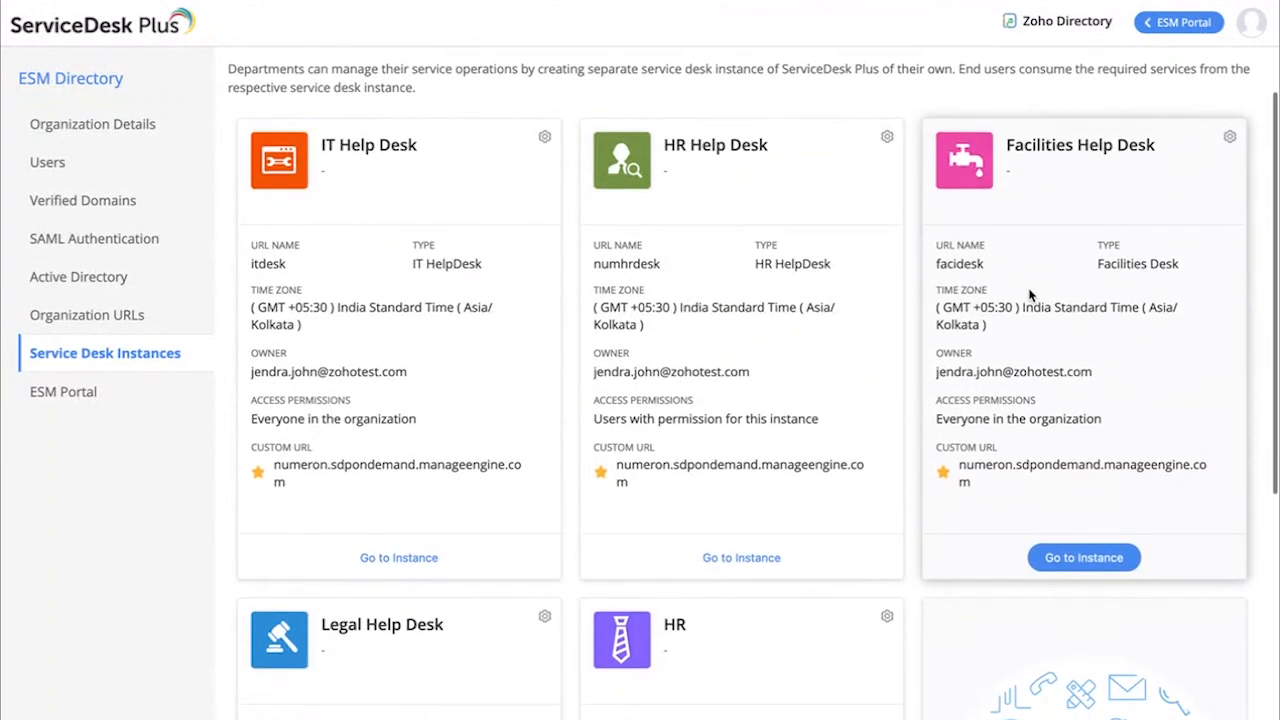
{"action": "scroll", "coordinate": [1030, 295], "scroll_direction": "up", "scroll_amount": 1}
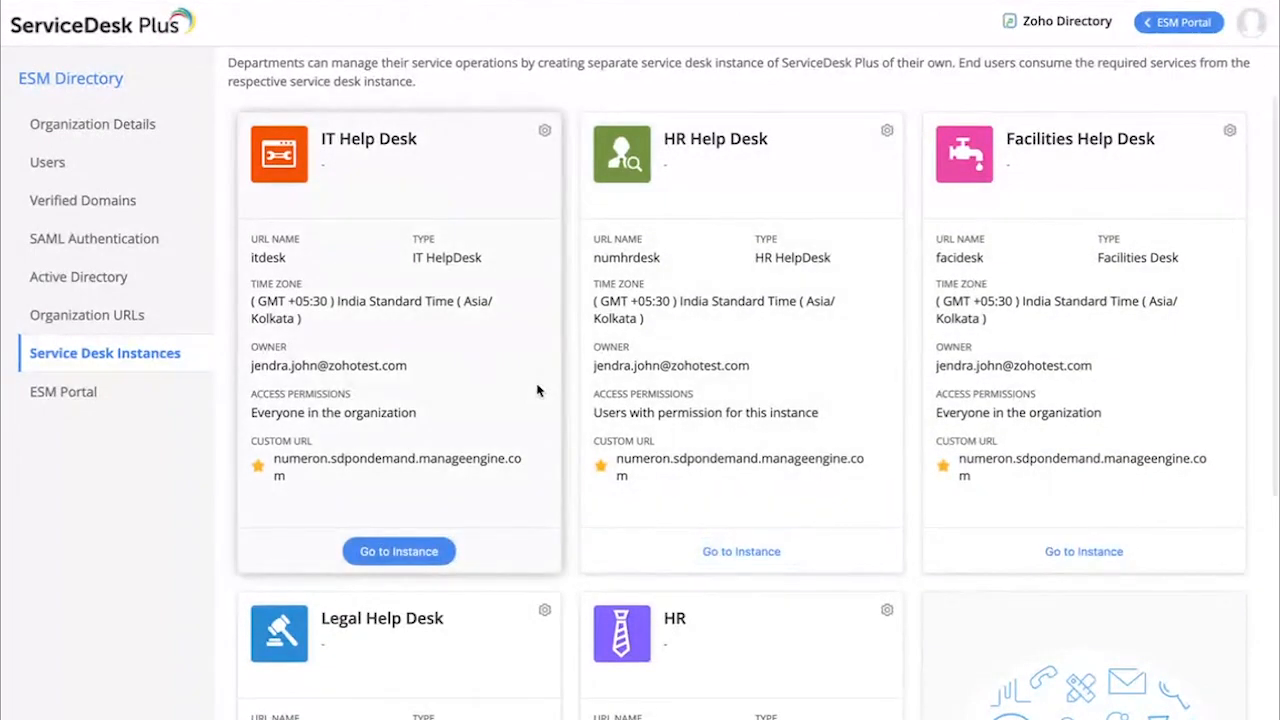
{"action": "scroll", "coordinate": [537, 390], "scroll_direction": "up", "scroll_amount": 1}
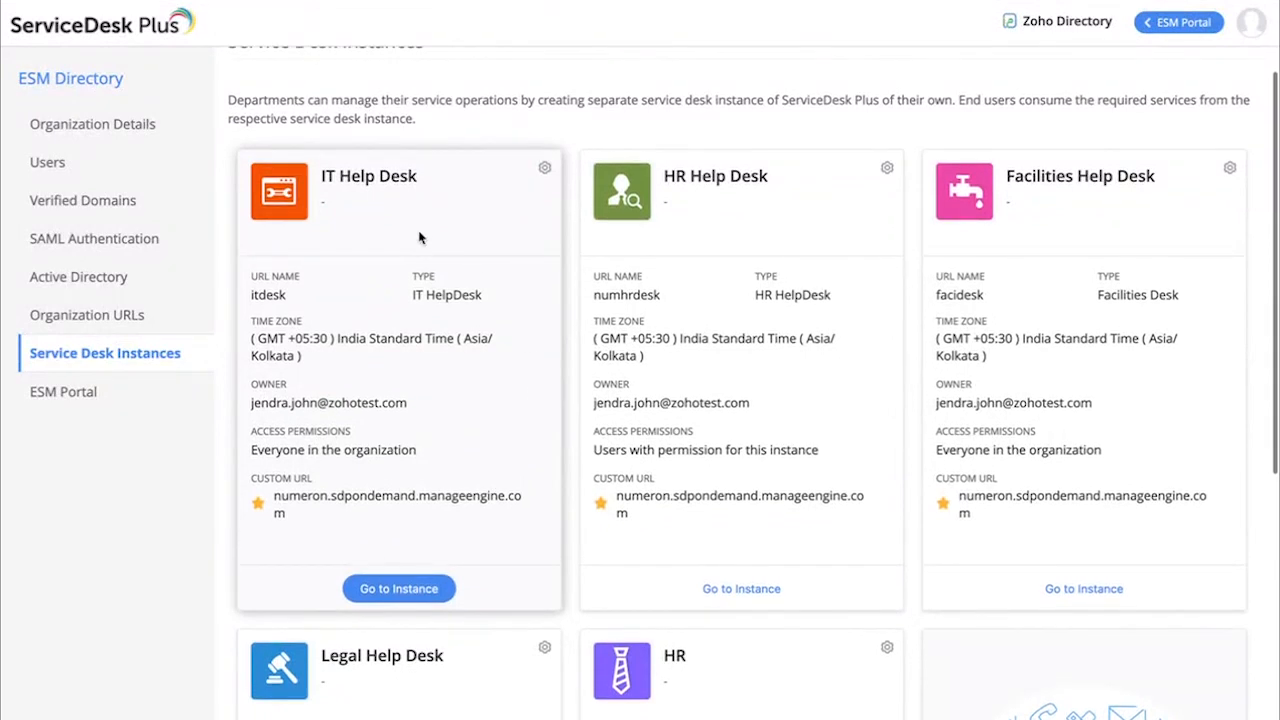
{"action": "scroll", "coordinate": [1106, 271], "scroll_direction": "down", "scroll_amount": 3}
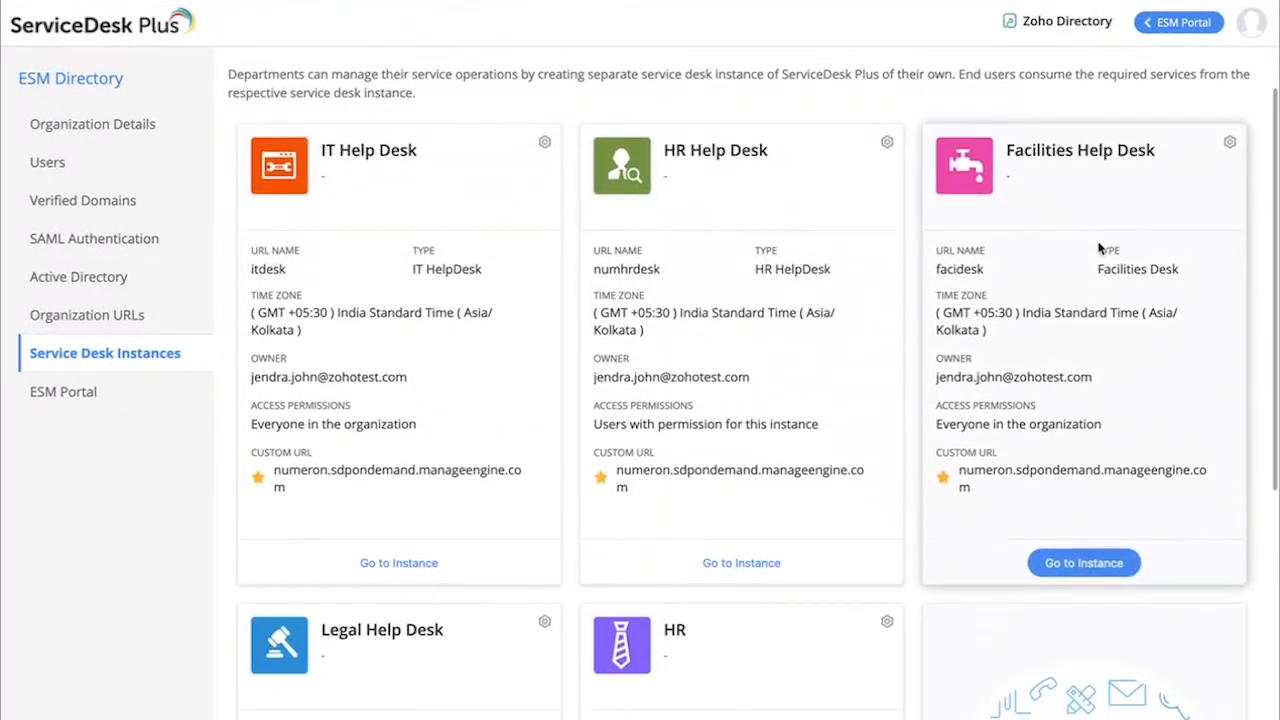
{"action": "scroll", "coordinate": [395, 678], "scroll_direction": "down", "scroll_amount": 1}
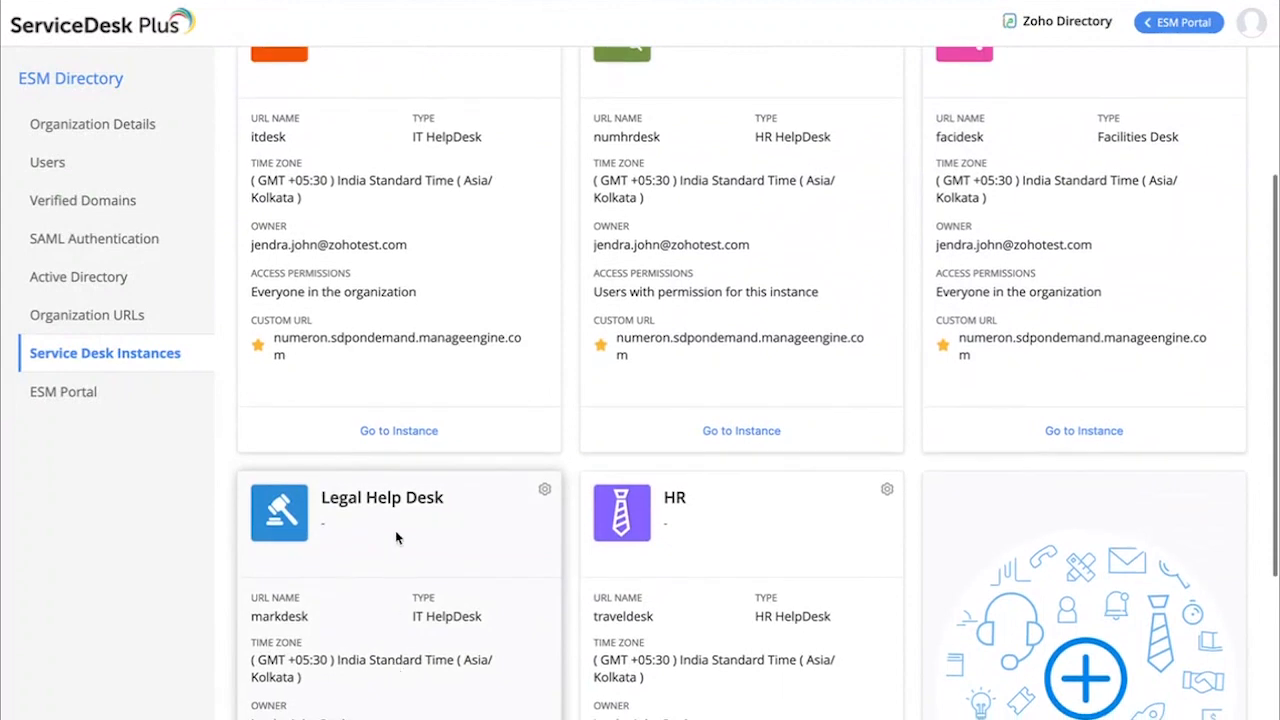
{"action": "scroll", "coordinate": [440, 480], "scroll_direction": "down", "scroll_amount": 5}
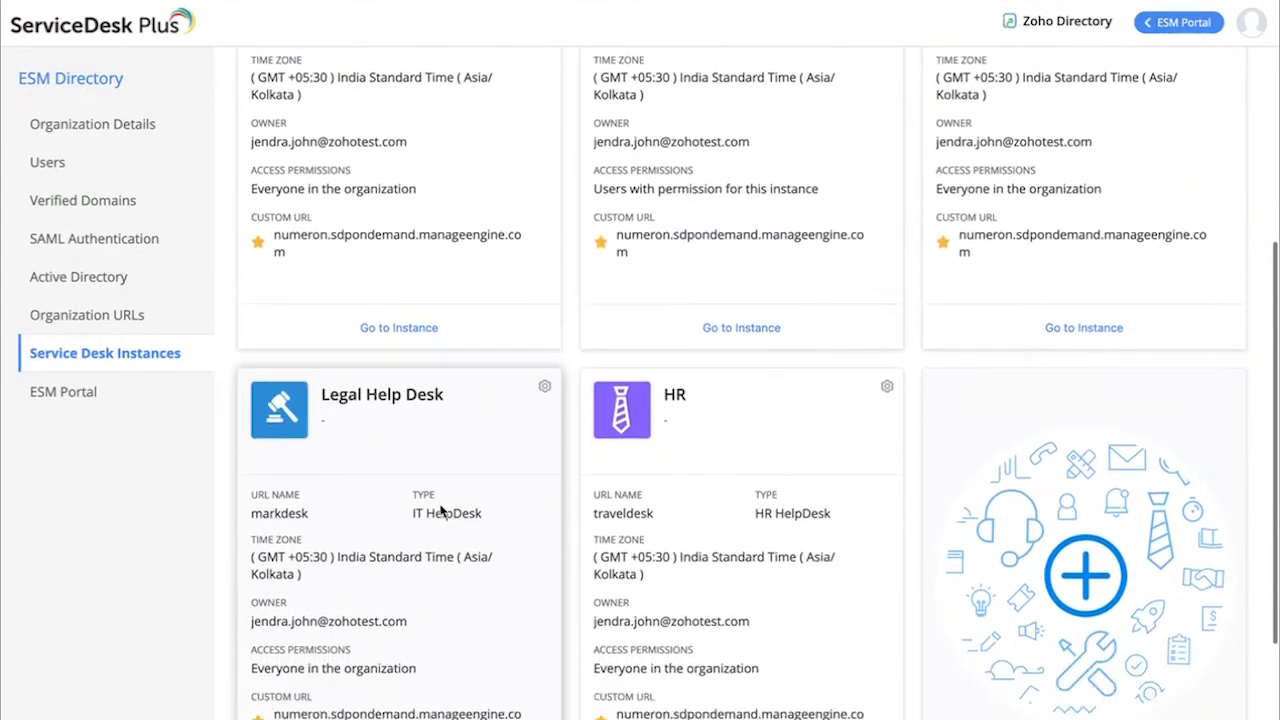
Start a new service desk instance with the display name HR Help Desk New York
{"action": "left_click", "coordinate": [1080, 682]}
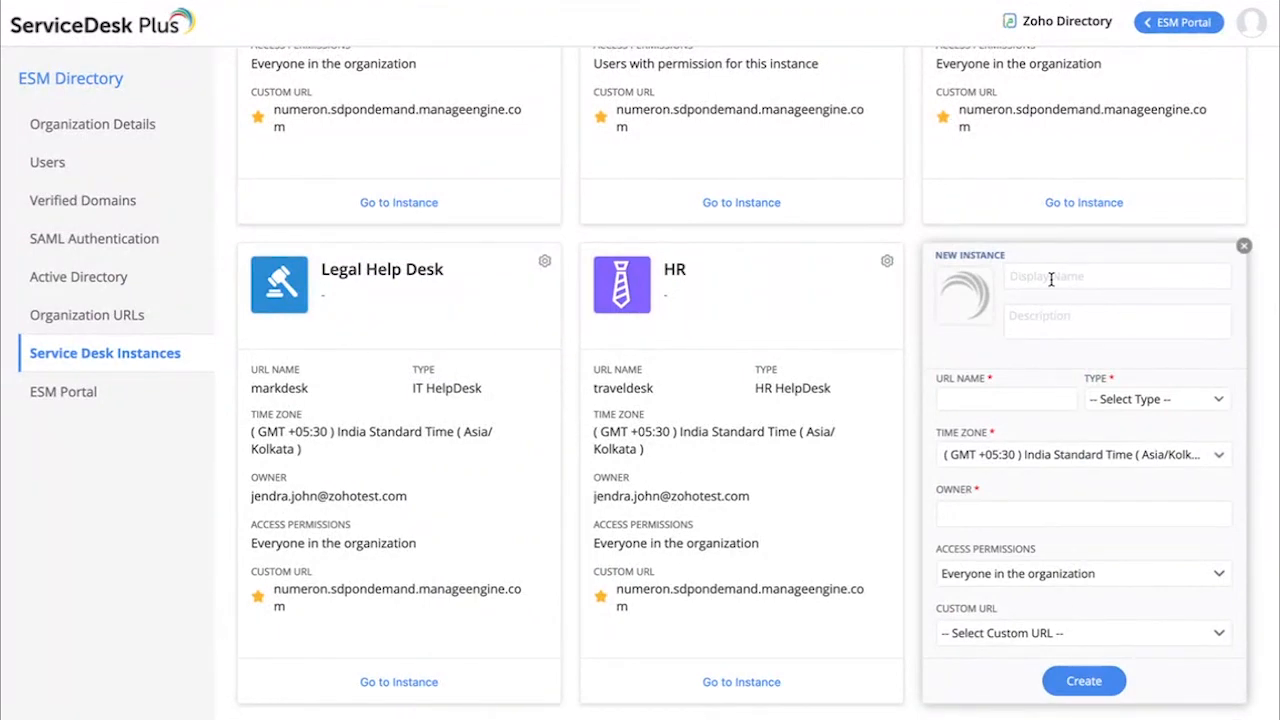
{"action": "scroll", "coordinate": [1057, 282], "scroll_direction": "up", "scroll_amount": 1}
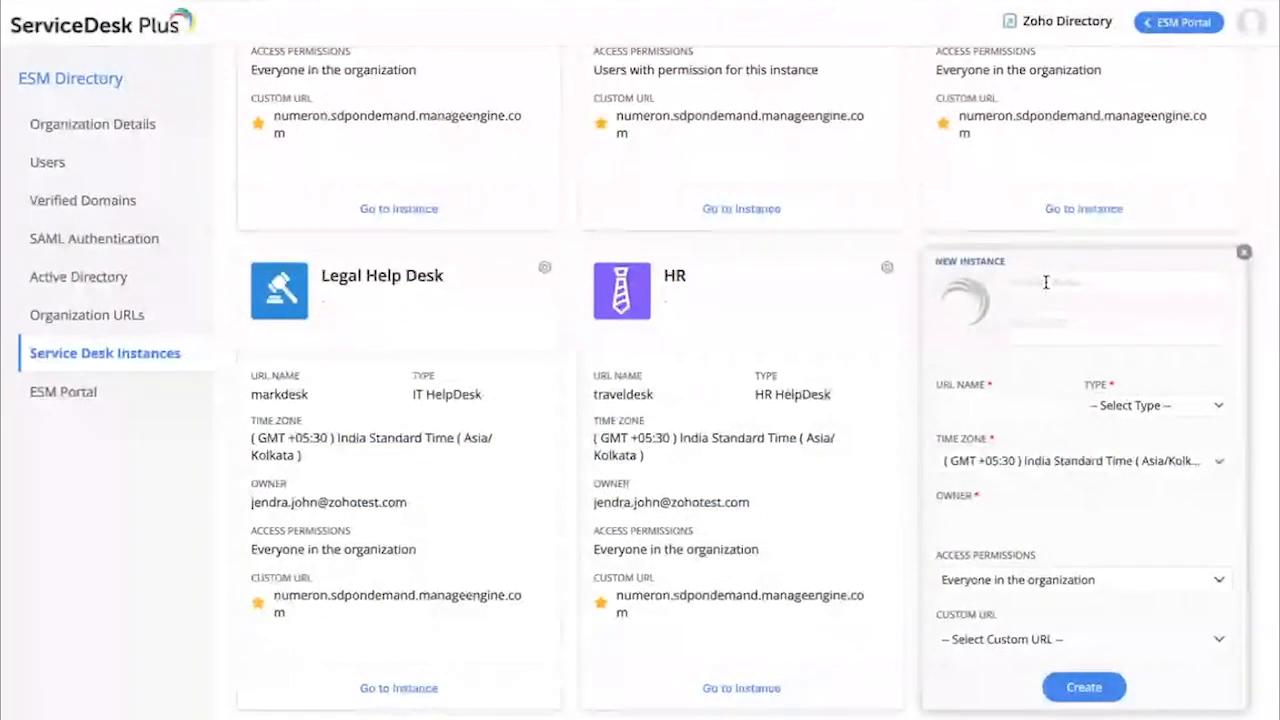
{"action": "left_click", "coordinate": [1043, 283]}
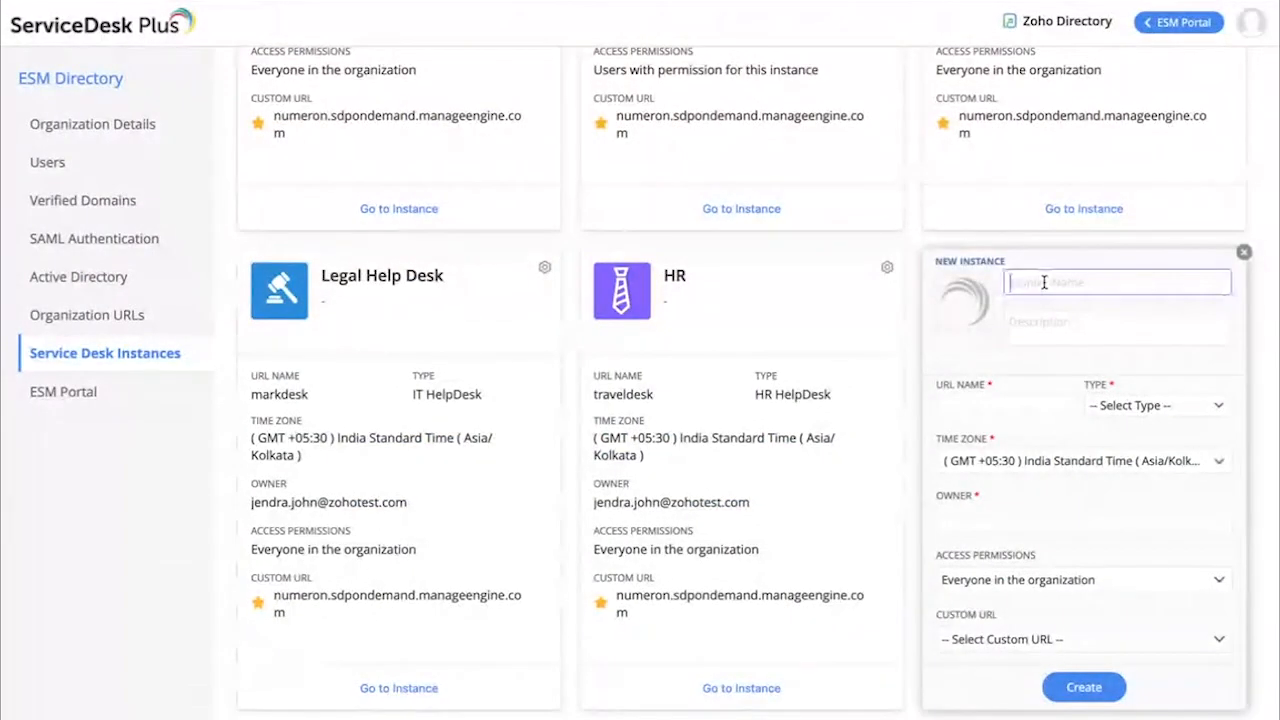
{"action": "type", "text": "HR H"}
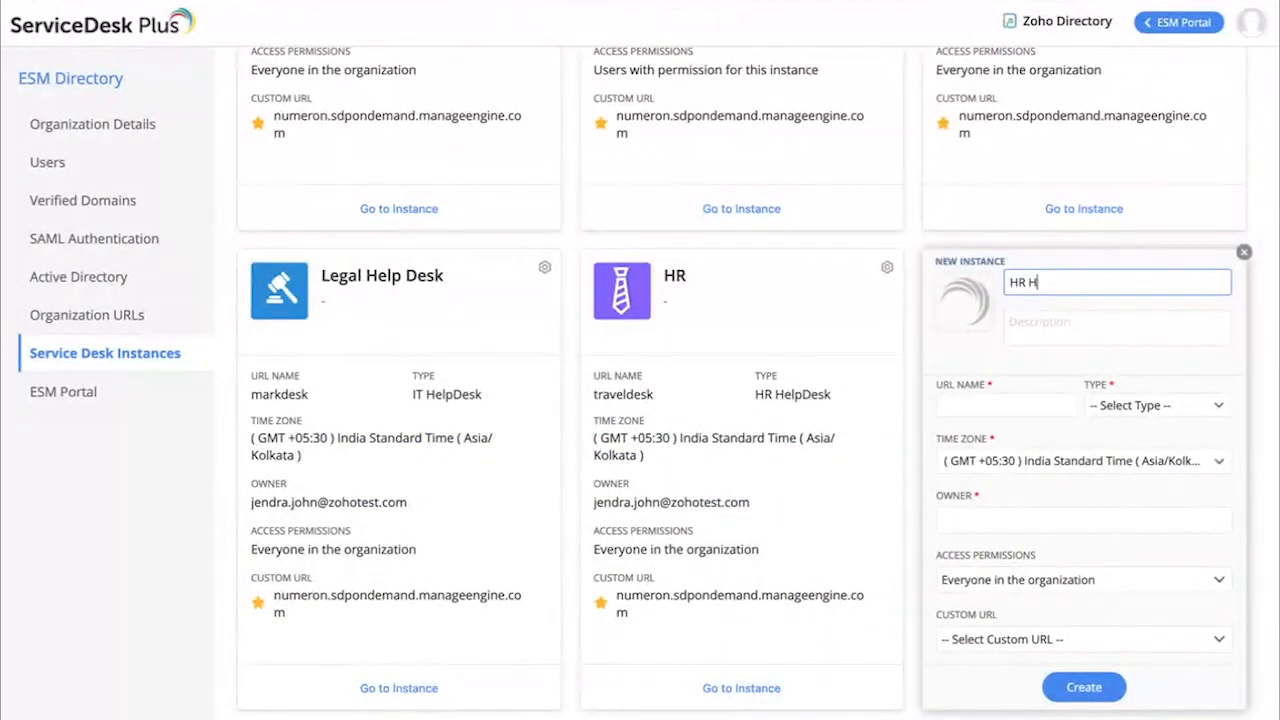
{"action": "type", "text": "elp Desk New York"}
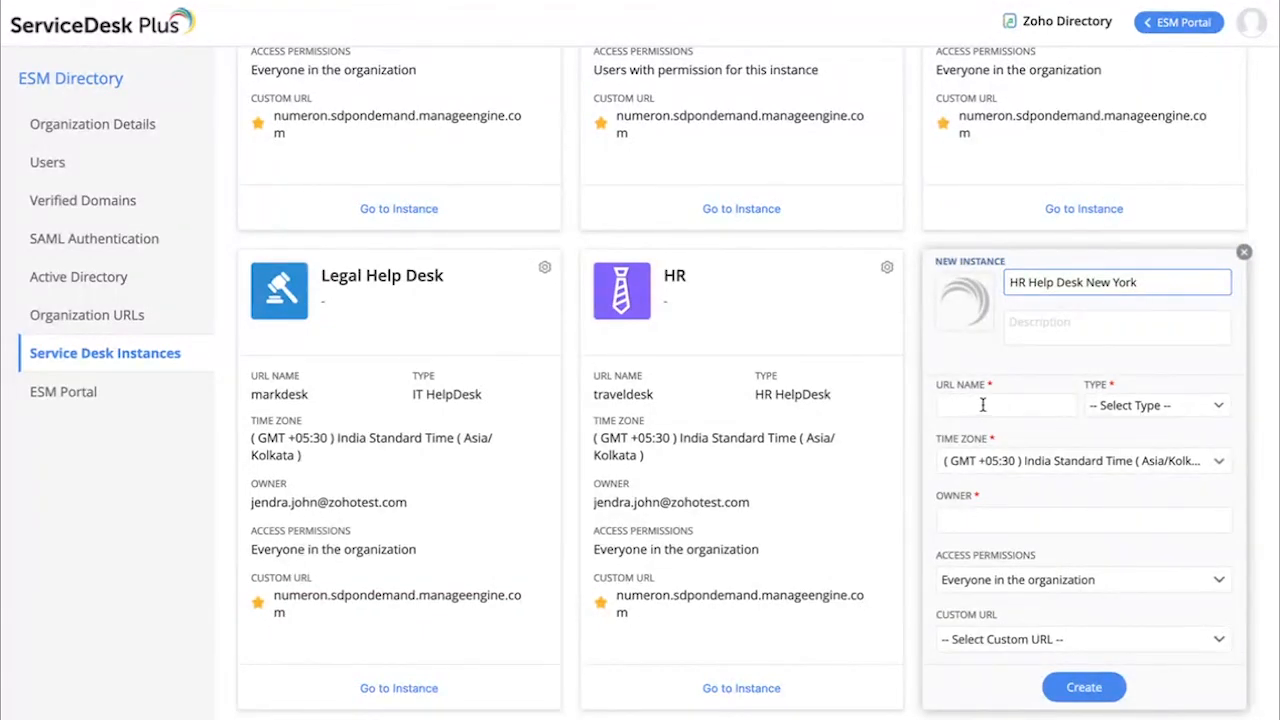
Look over the existing instances' URL names, and highlight itdesk and the domain in the Seby Fabtech IT instance's web address
{"action": "scroll", "coordinate": [983, 404], "scroll_direction": "up", "scroll_amount": 5}
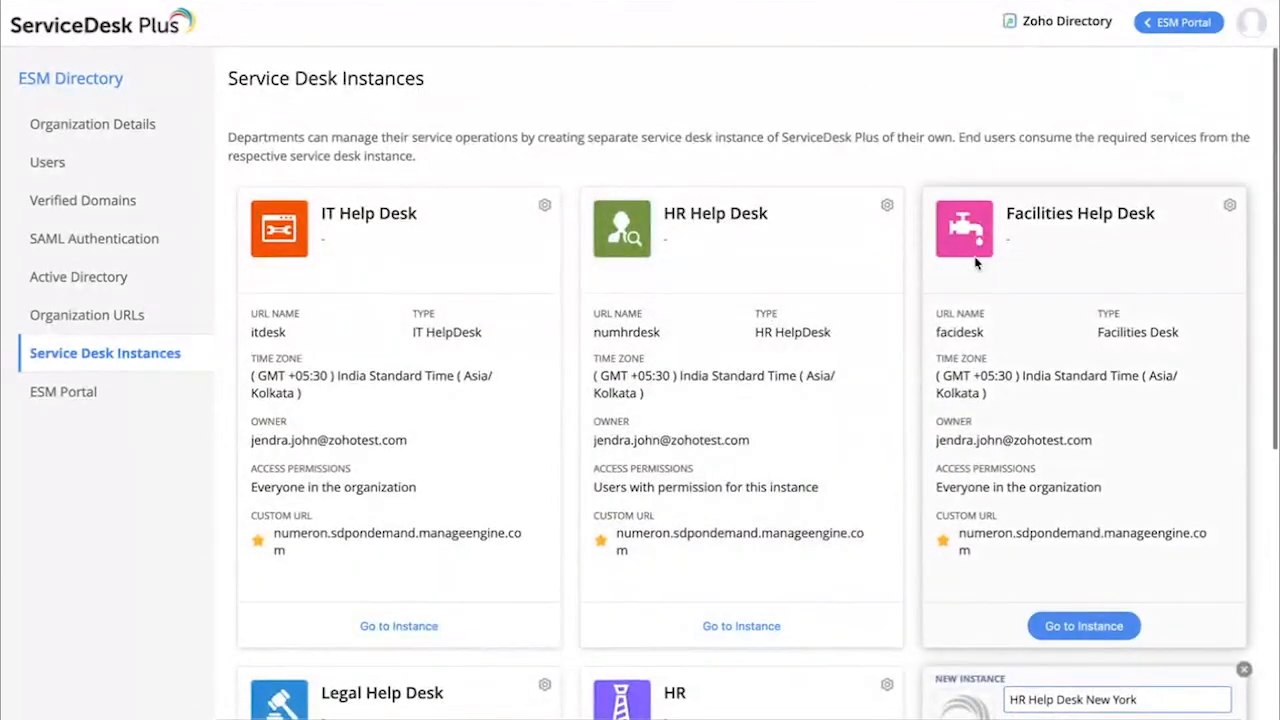
{"action": "scroll", "coordinate": [940, 334], "scroll_direction": "down", "scroll_amount": 5}
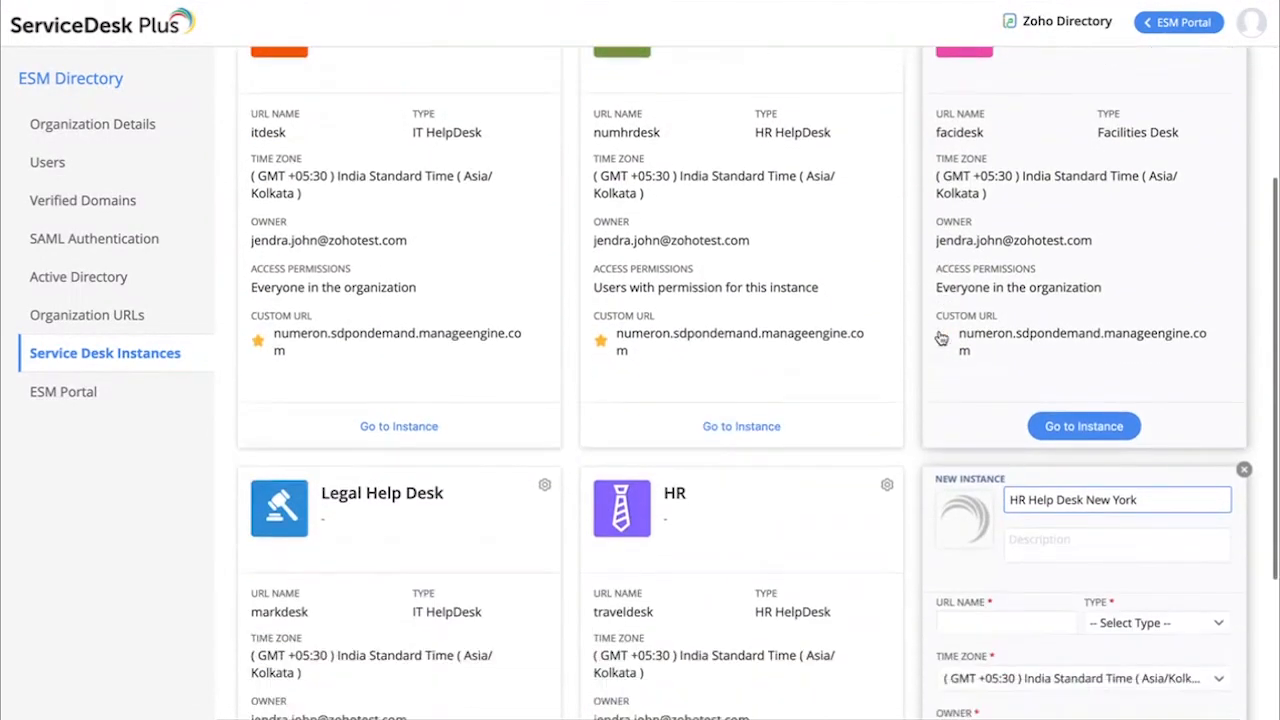
{"action": "scroll", "coordinate": [963, 452], "scroll_direction": "down", "scroll_amount": 1}
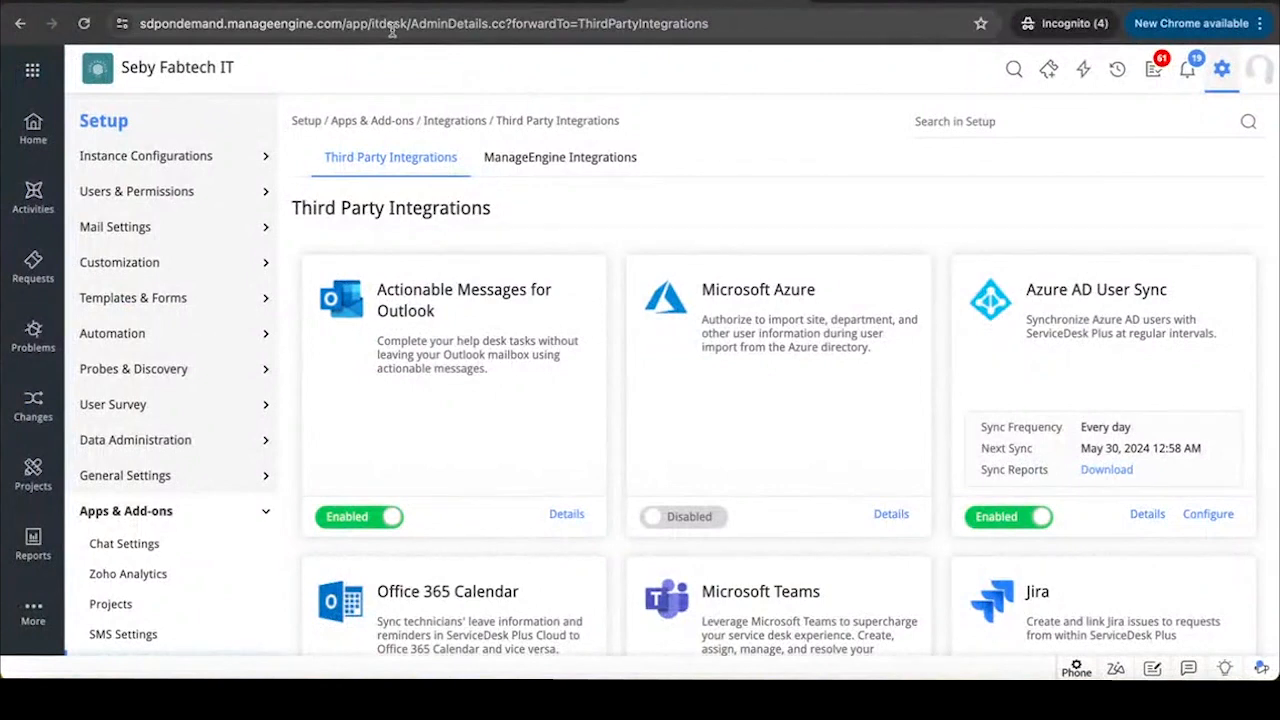
{"action": "left_click", "coordinate": [388, 28]}
{"action": "left_click", "coordinate": [440, 22]}
{"action": "left_click_drag", "start_coordinate": [452, 22], "coordinate": [416, 26]}
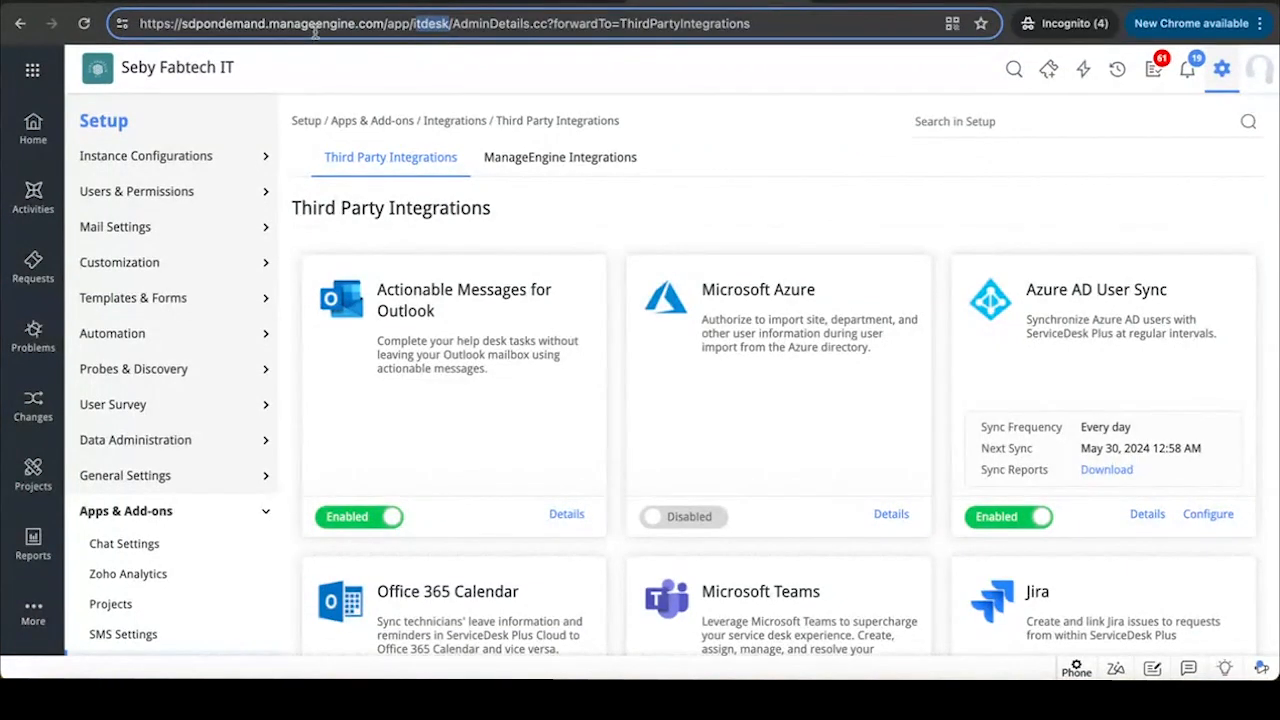
{"action": "left_click_drag", "start_coordinate": [356, 23], "coordinate": [193, 37]}
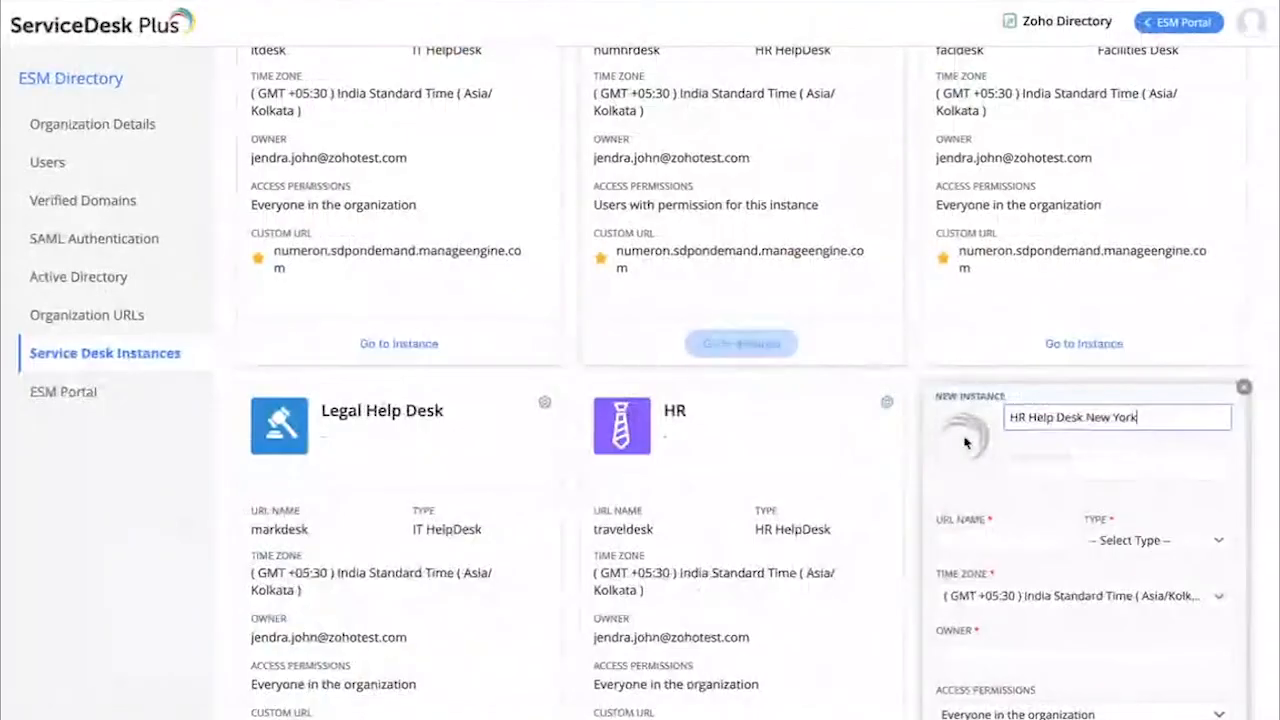
Set the new instance's URL name to hrhelpnewyork and its type to HR HelpDesk
{"action": "scroll", "coordinate": [971, 429], "scroll_direction": "down", "scroll_amount": 2}
{"action": "left_click", "coordinate": [968, 448]}
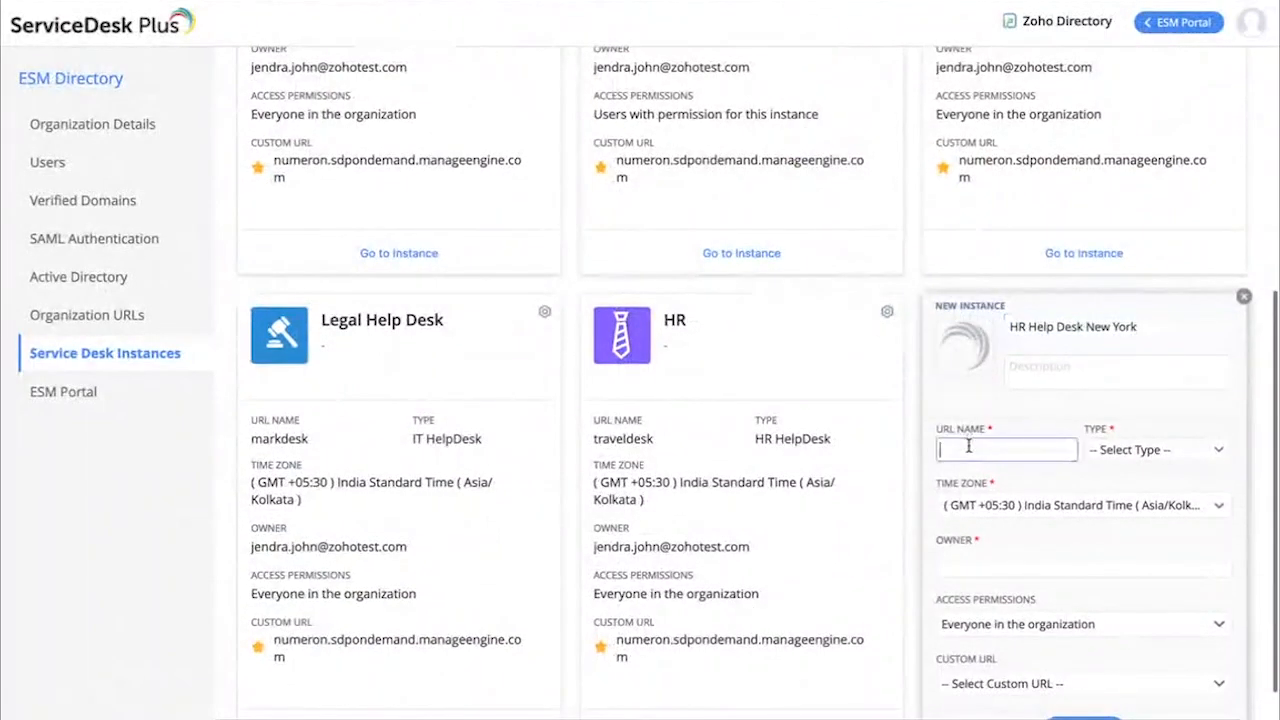
{"action": "type", "text": "hrhelp"}
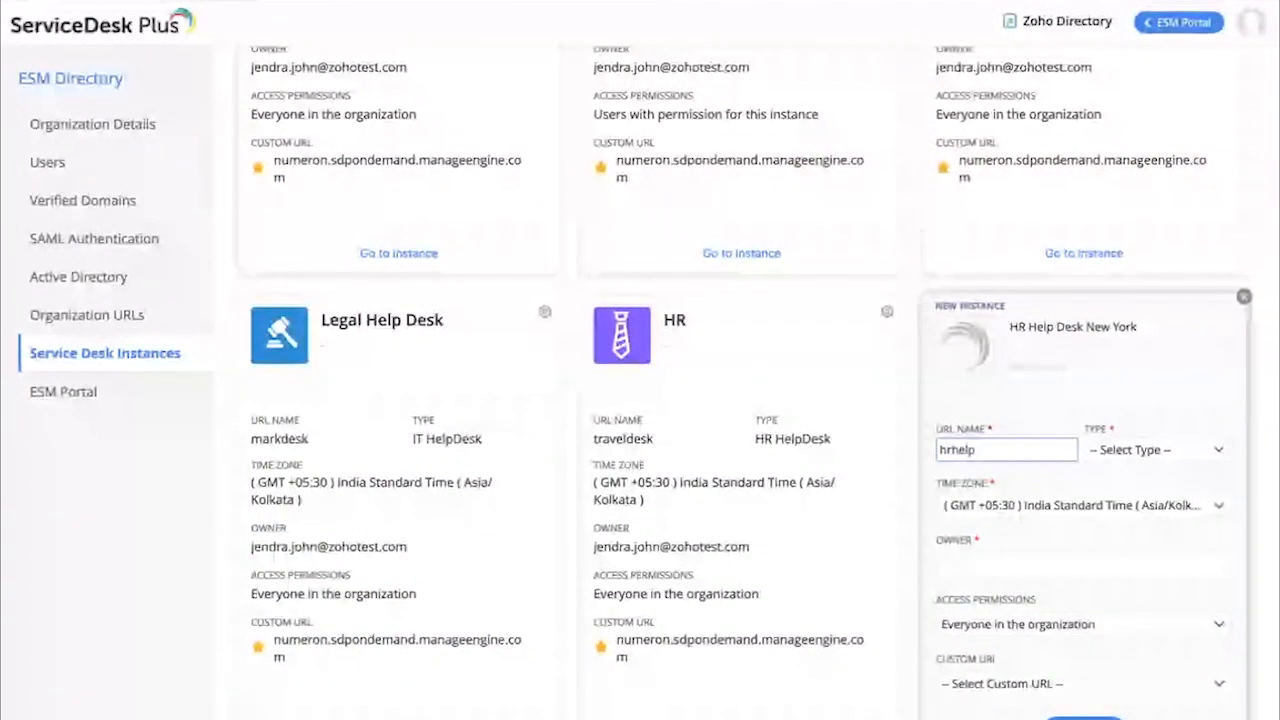
{"action": "type", "text": "newyork"}
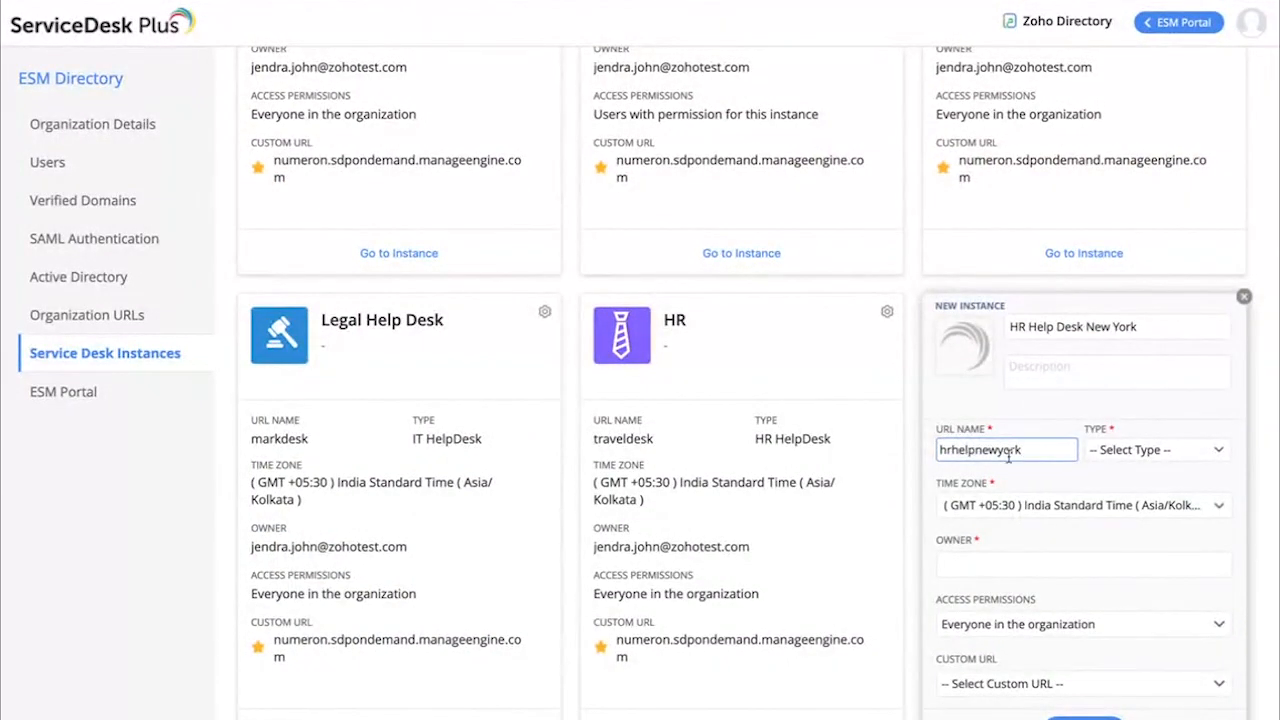
{"action": "scroll", "coordinate": [1055, 475], "scroll_direction": "down", "scroll_amount": 1}
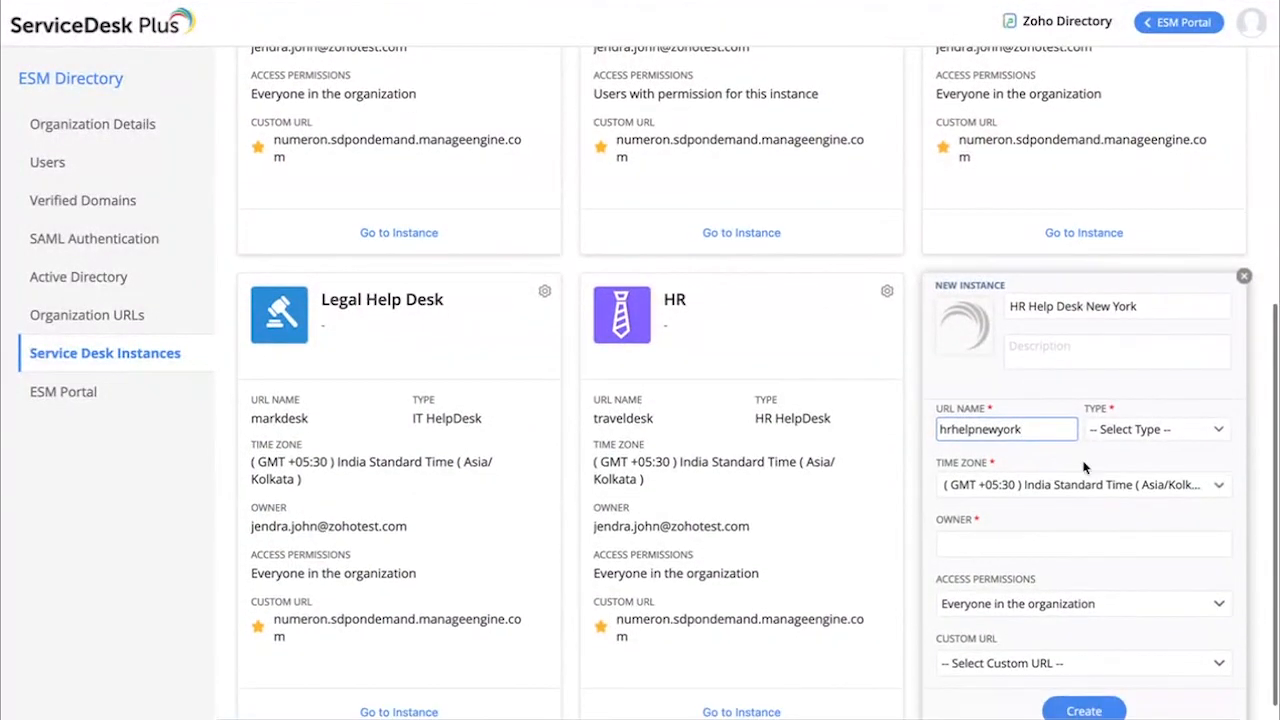
{"action": "left_click", "coordinate": [1129, 432]}
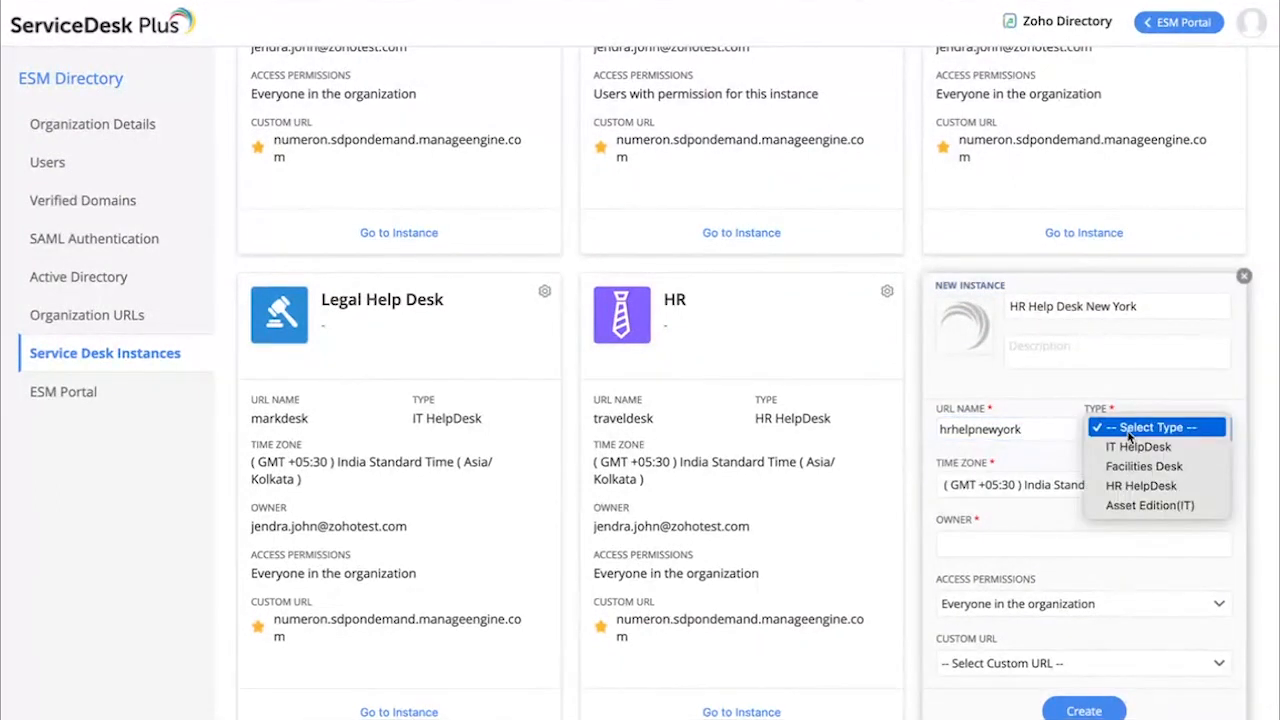
{"action": "left_click", "coordinate": [1136, 487]}
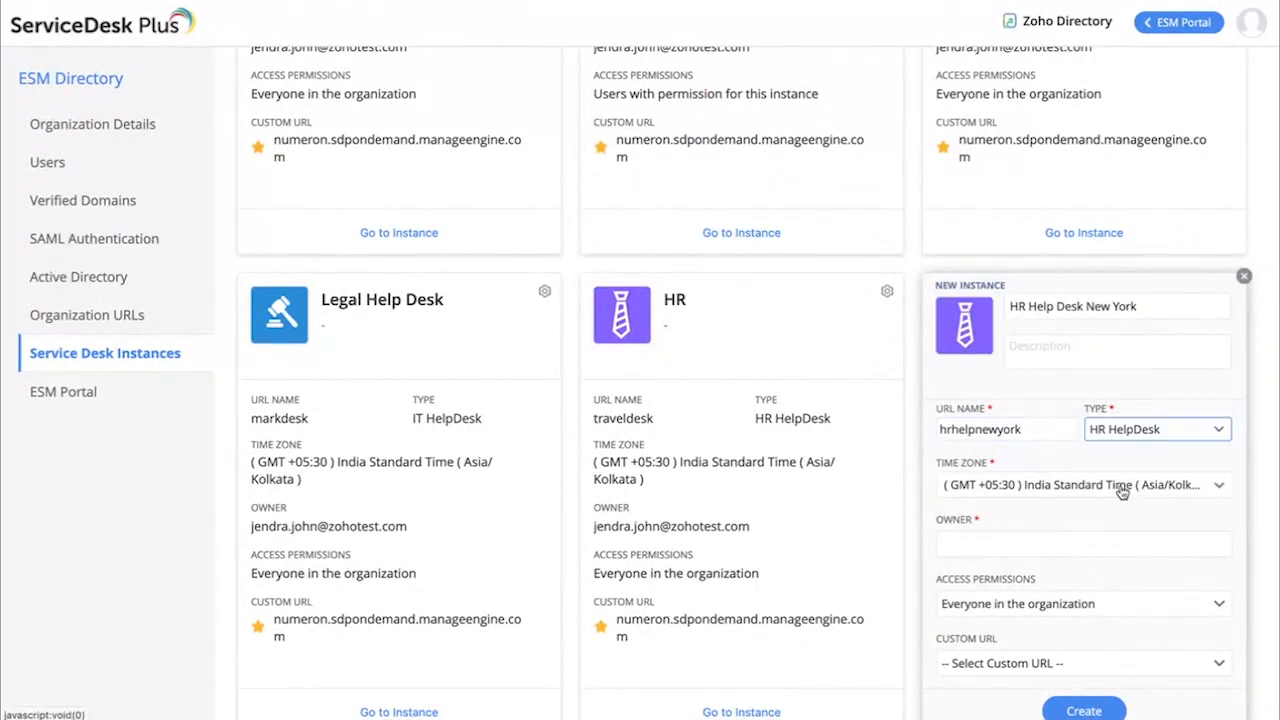
Search the time zones for "new" and set the new instance's time zone to (GMT -04:00) Eastern Daylight Time
{"action": "left_click", "coordinate": [1031, 488]}
{"action": "type", "text": "n"}
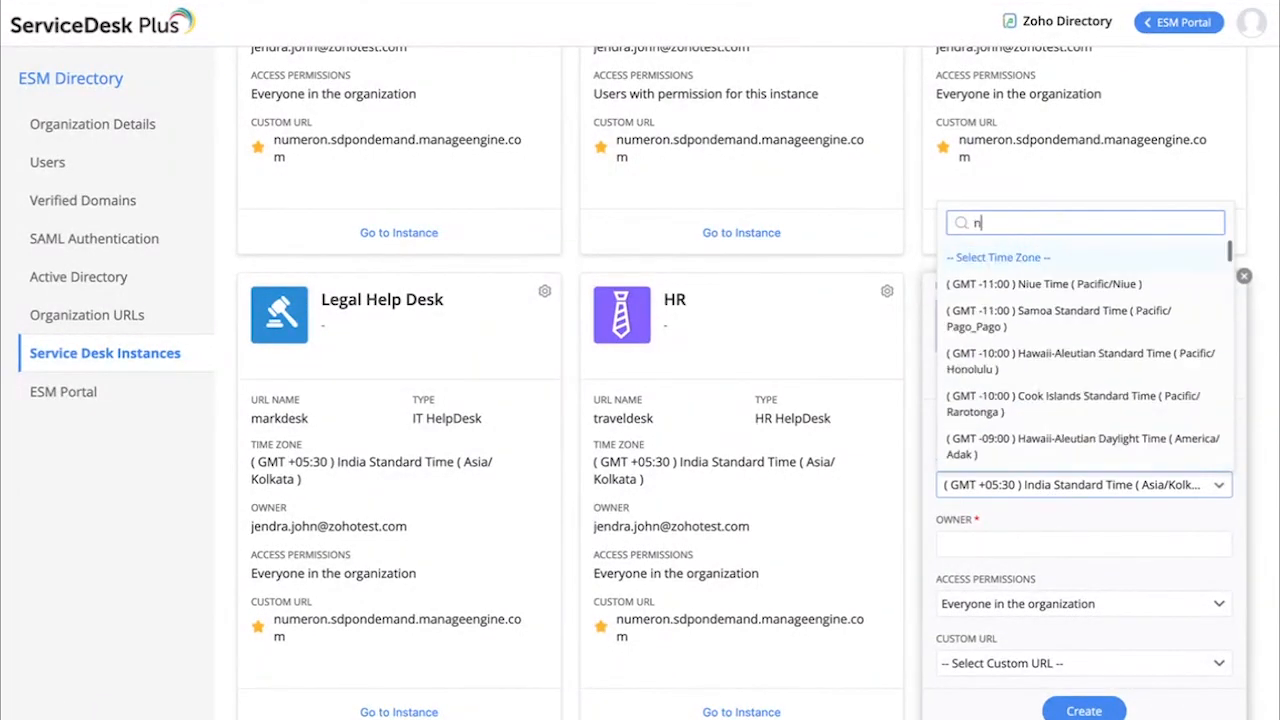
{"action": "type", "text": "ew"}
{"action": "left_click", "coordinate": [1030, 306]}
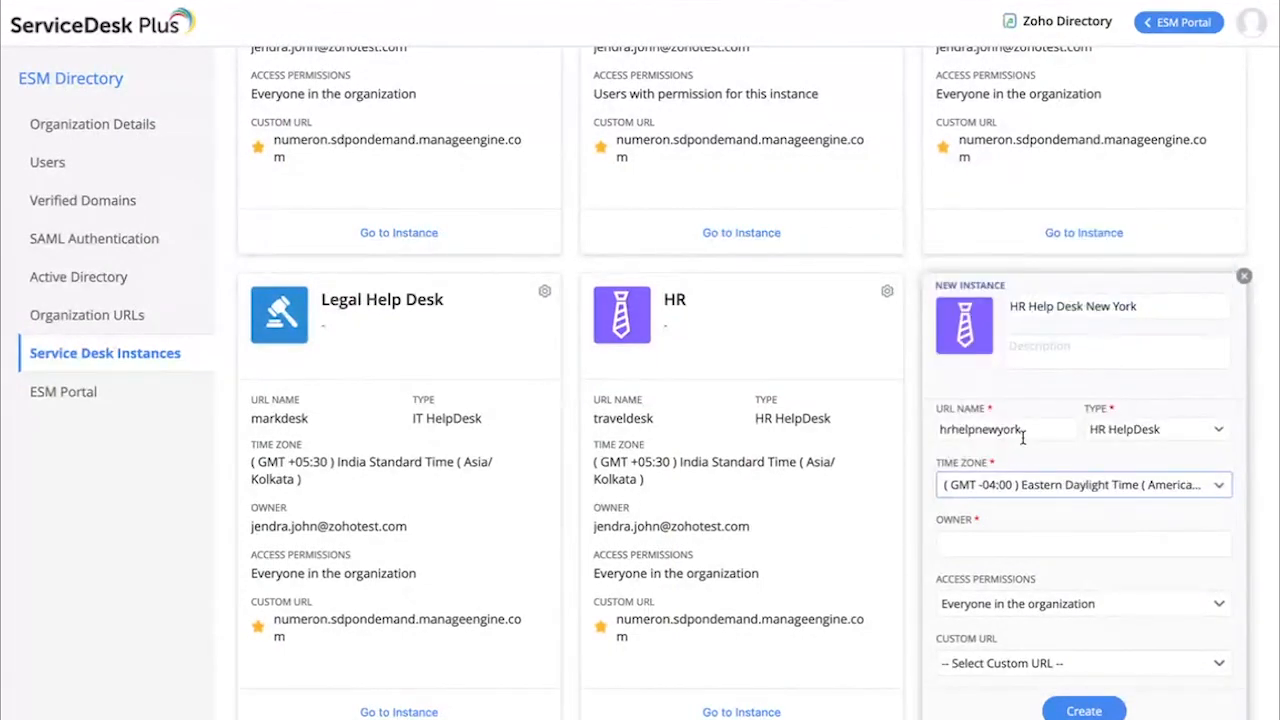
{"action": "scroll", "coordinate": [1010, 460], "scroll_direction": "down", "scroll_amount": 1}
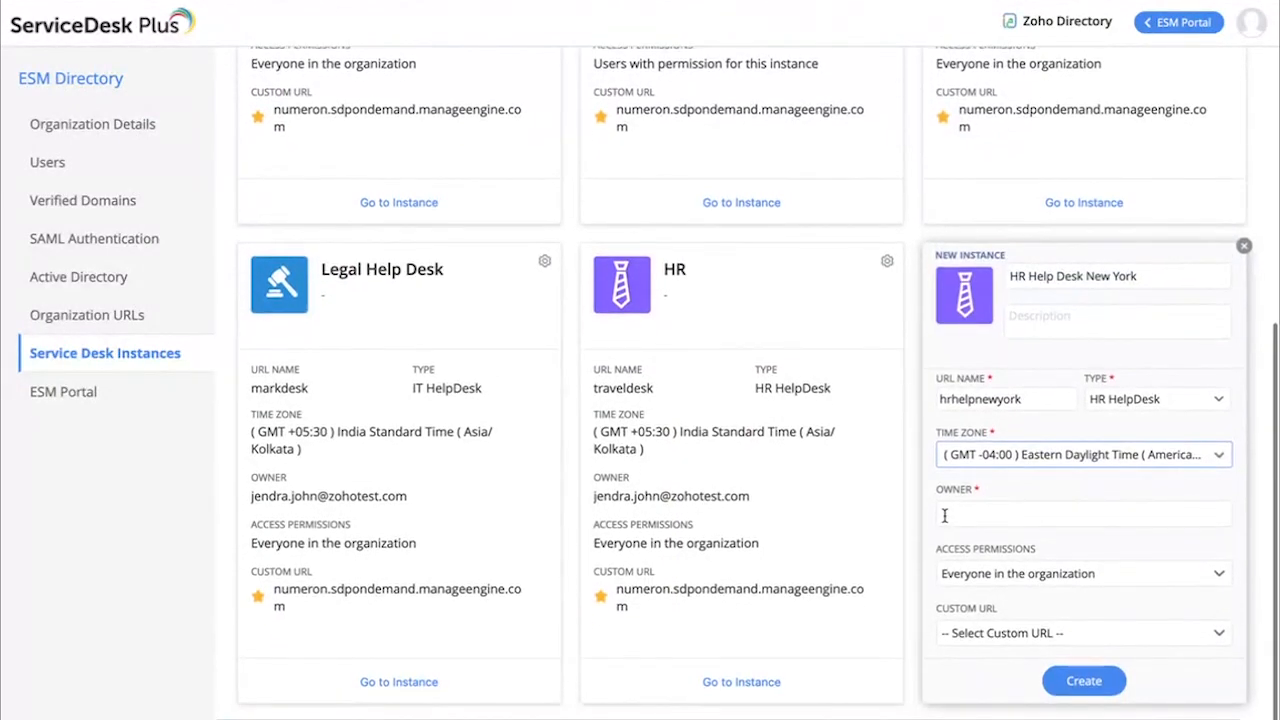
Copy the owner's e-mail address from the existing HR instance into the new instance's owner field
{"action": "left_click_drag", "start_coordinate": [592, 500], "coordinate": [760, 507]}
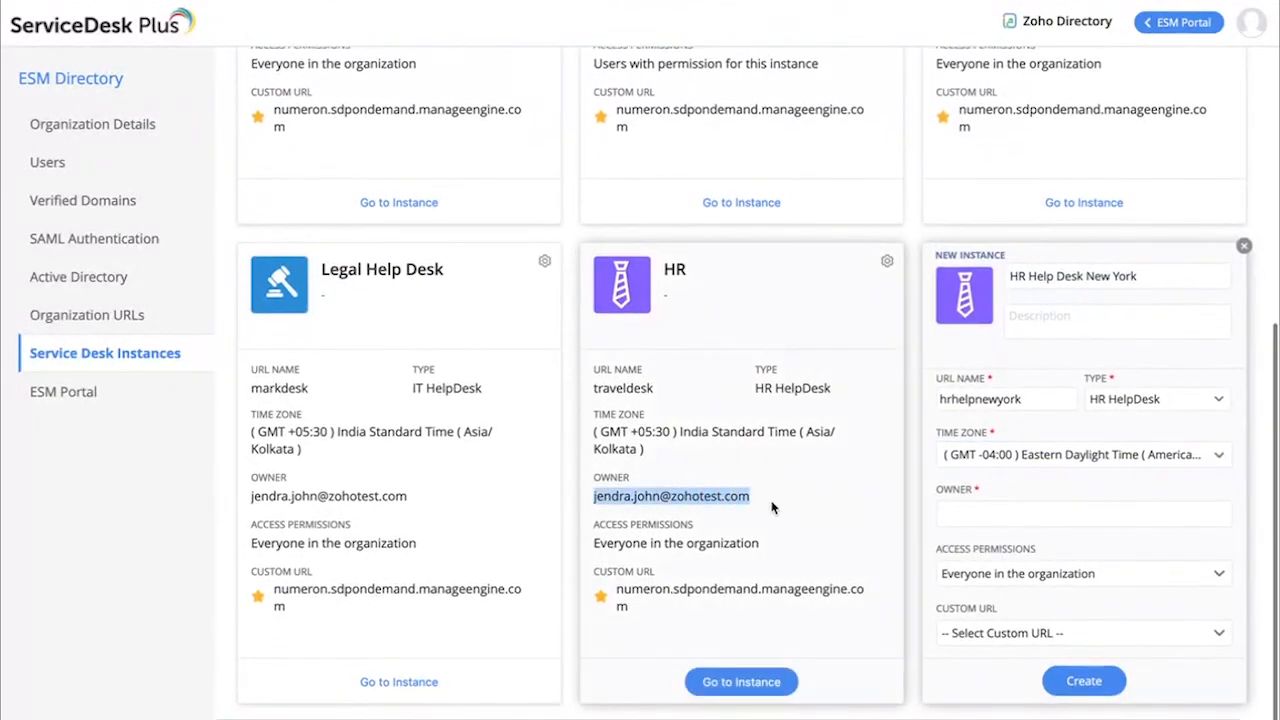
{"action": "key", "text": "ctrl+c"}
{"action": "left_click", "coordinate": [988, 514]}
{"action": "key", "text": "ctrl+v"}
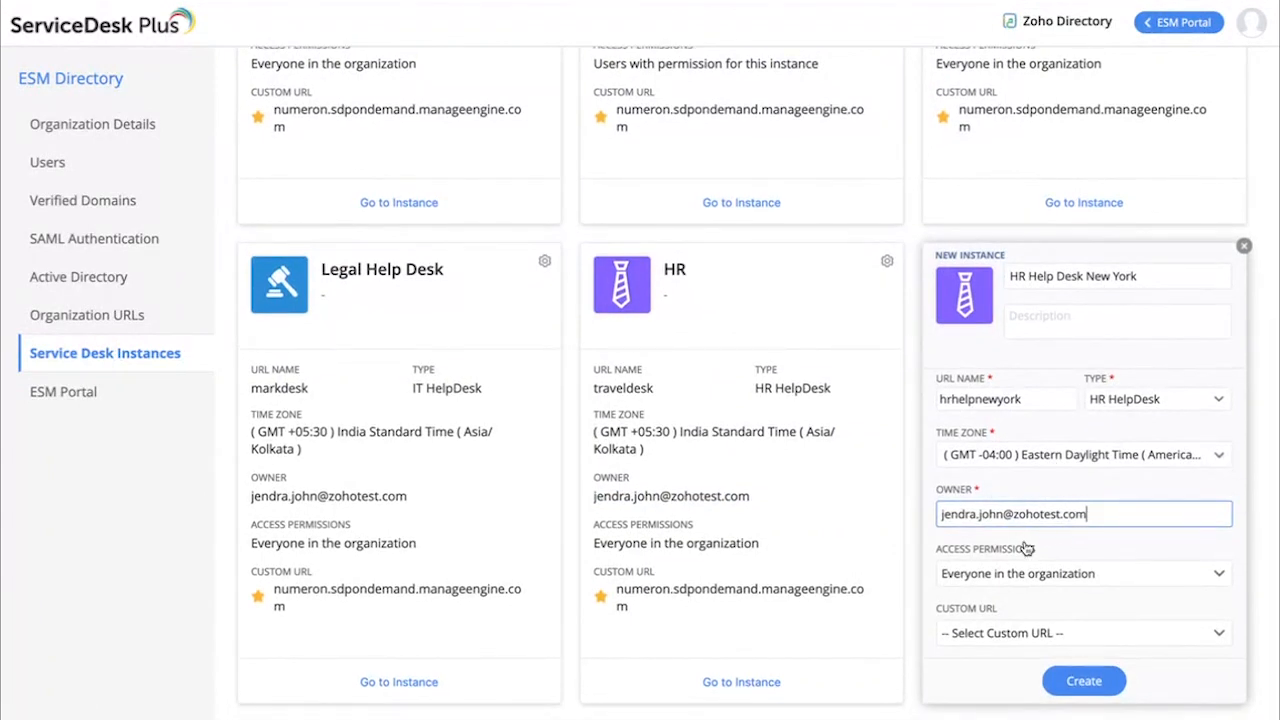
Review the new instance's access permission and custom URL options, keeping Everyone in the organization and no custom URL selected
{"action": "left_click", "coordinate": [1017, 580]}
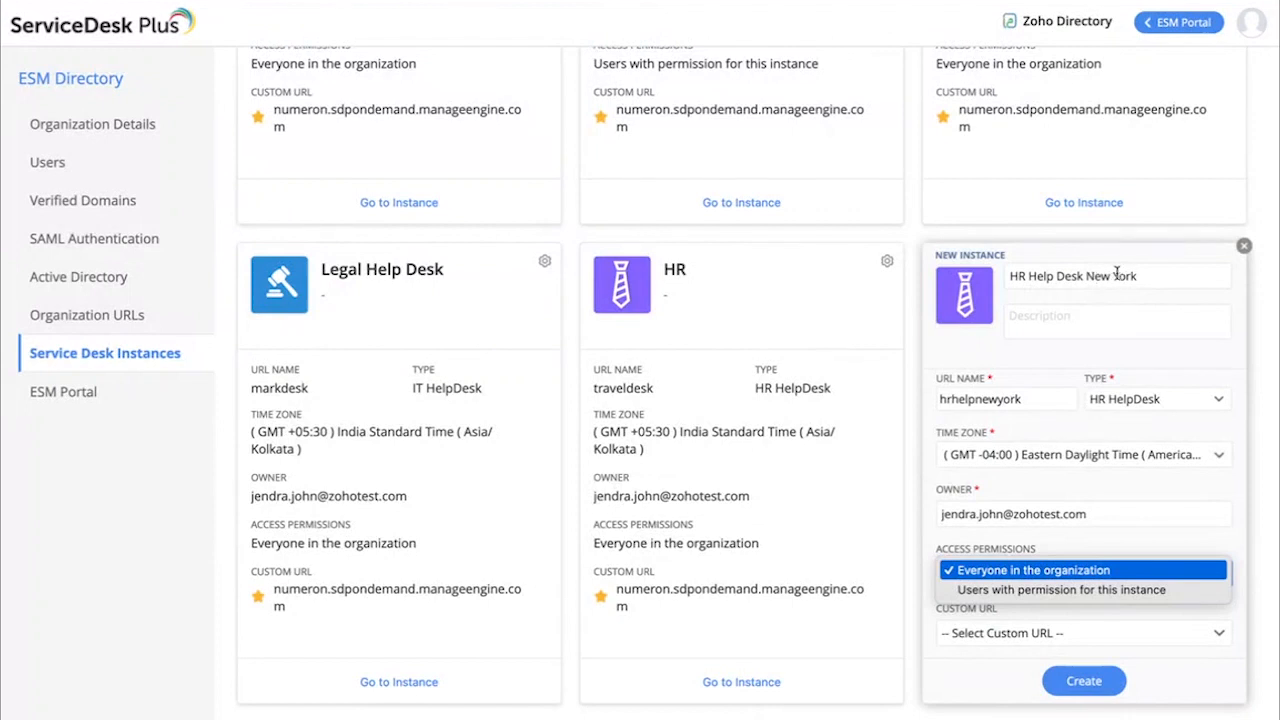
{"action": "left_click", "coordinate": [1052, 489]}
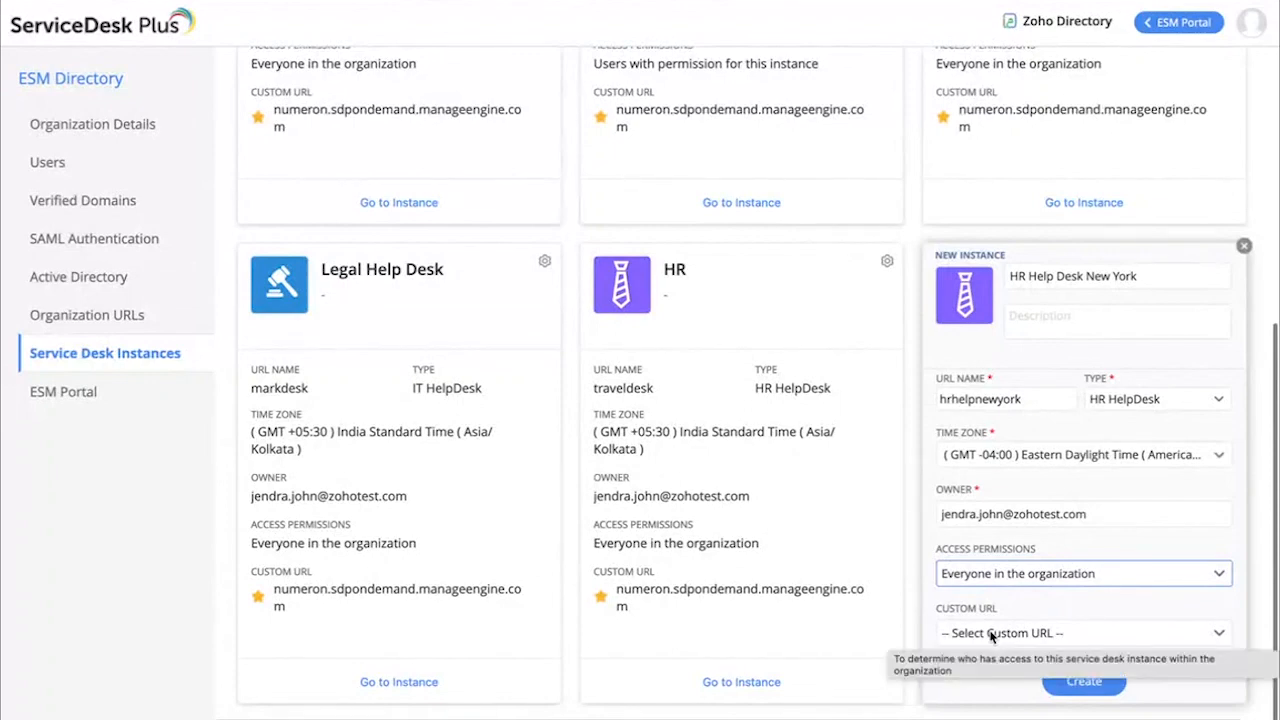
{"action": "left_click", "coordinate": [991, 634]}
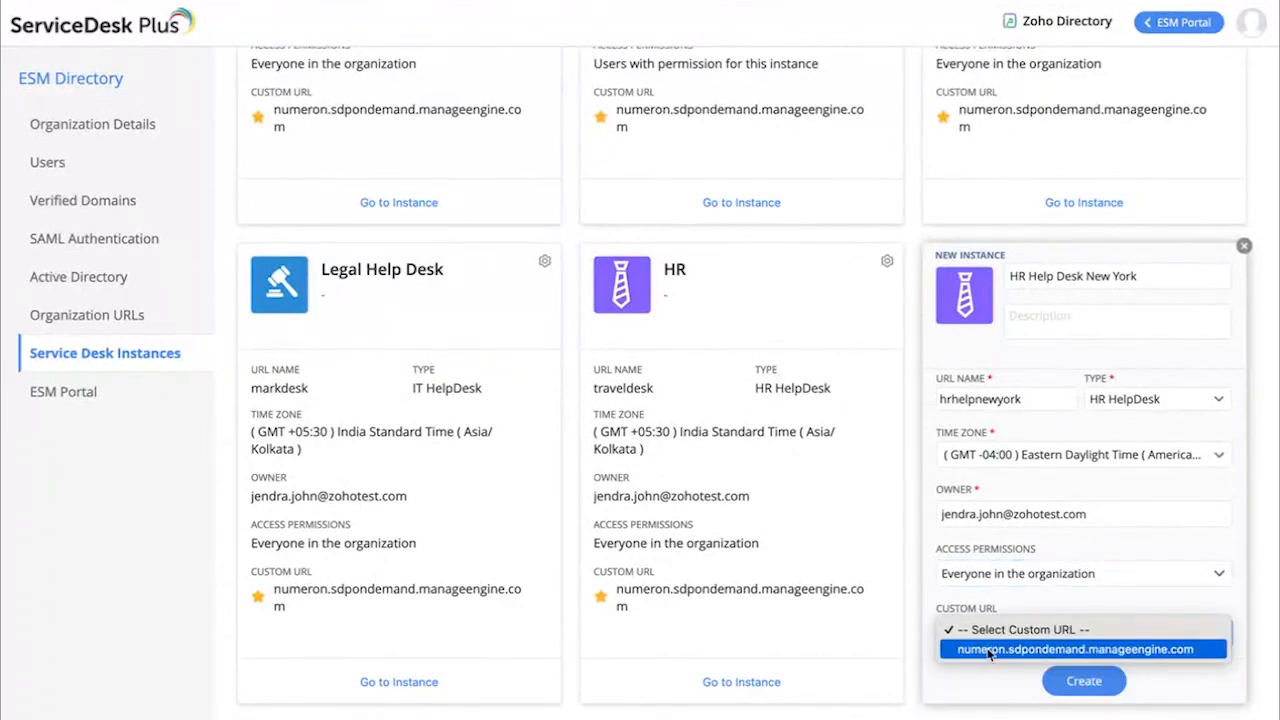
{"action": "left_click", "coordinate": [1033, 600]}
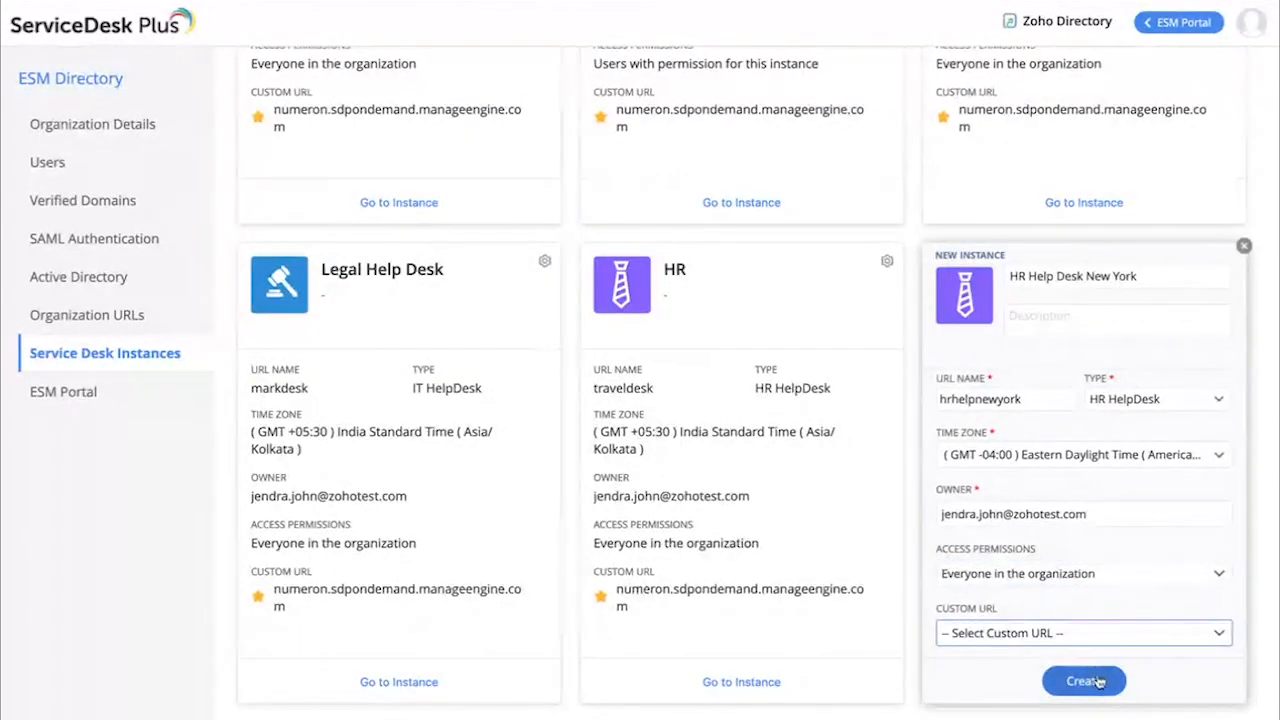
Create the HR Help Desk New York instance and locate its card among the service desk instances
{"action": "left_click", "coordinate": [1097, 681]}
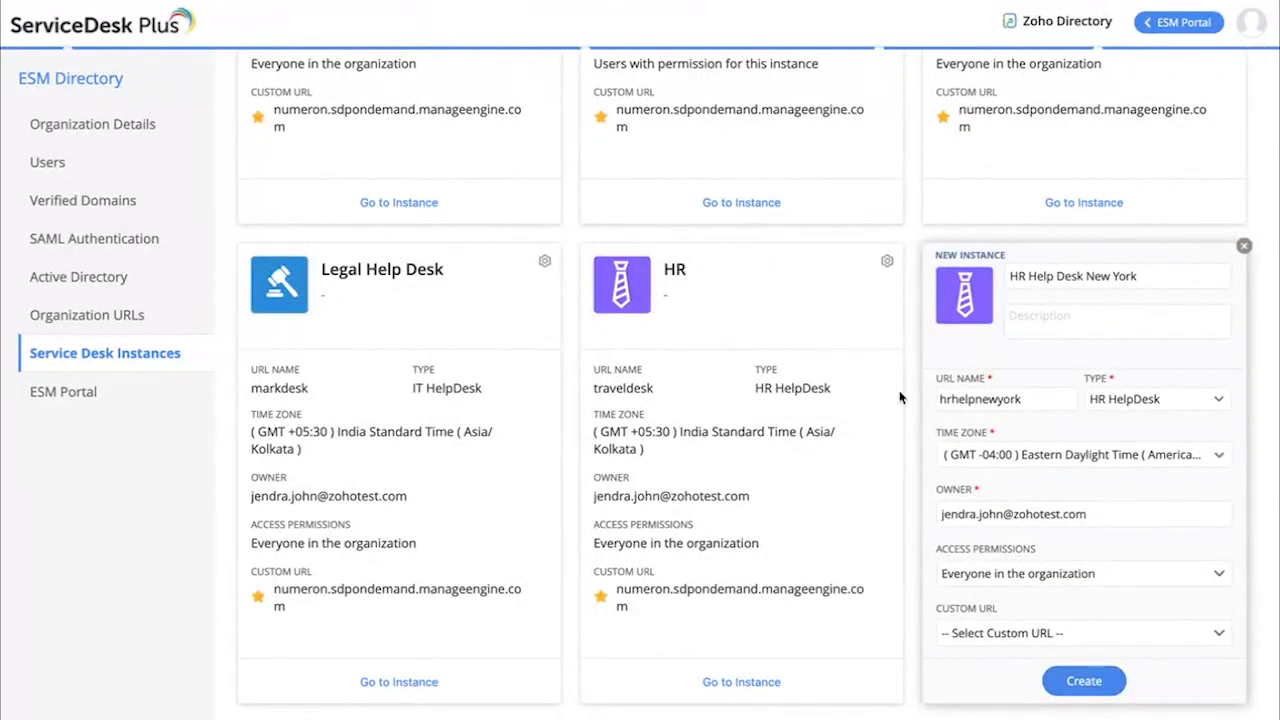
{"action": "scroll", "coordinate": [899, 390], "scroll_direction": "up", "scroll_amount": 4}
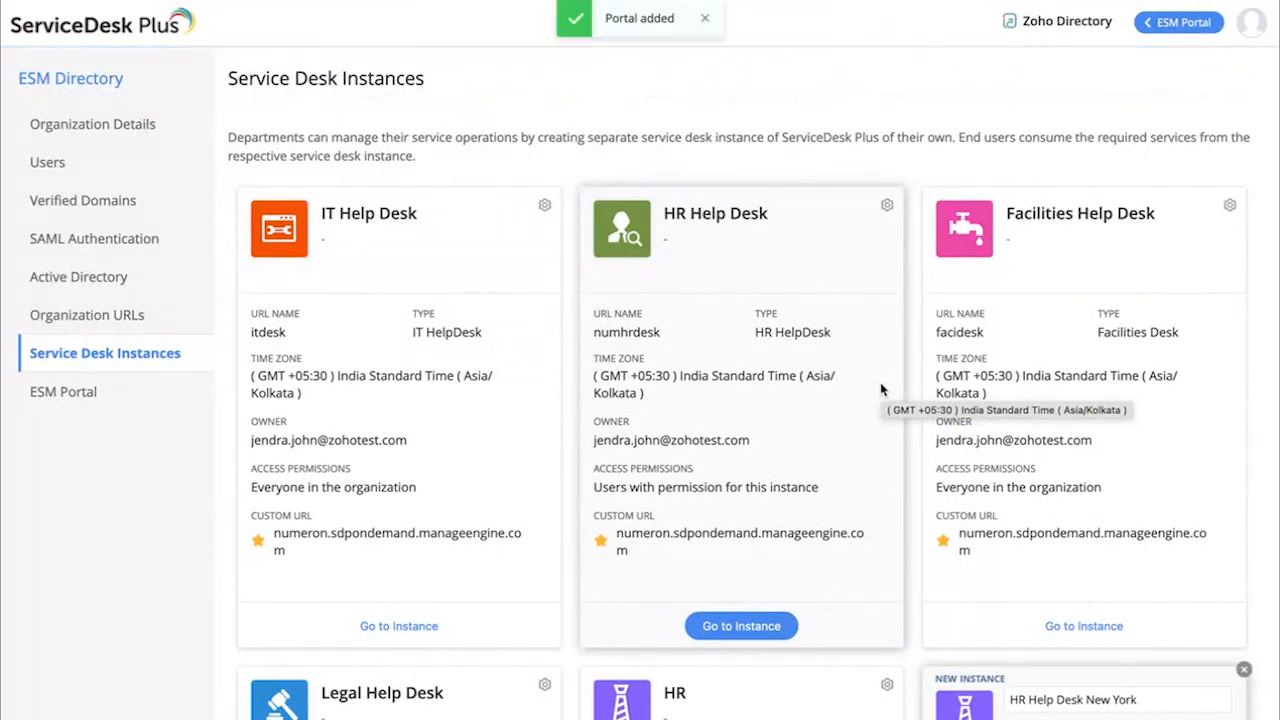
{"action": "scroll", "coordinate": [880, 390], "scroll_direction": "down", "scroll_amount": 5}
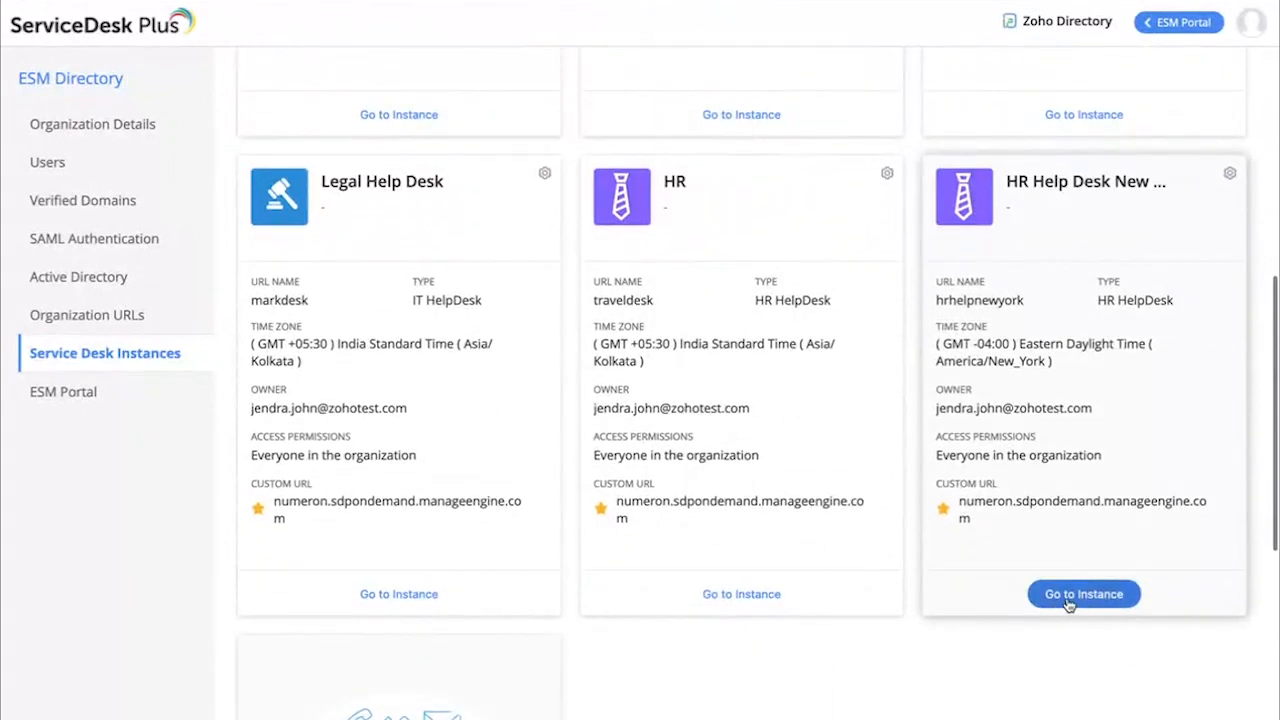
Enter the HR Help Desk New York instance and complete its initial setup with sample data, accepting the mail settings and skipping teammates
{"action": "left_click", "coordinate": [1068, 597]}
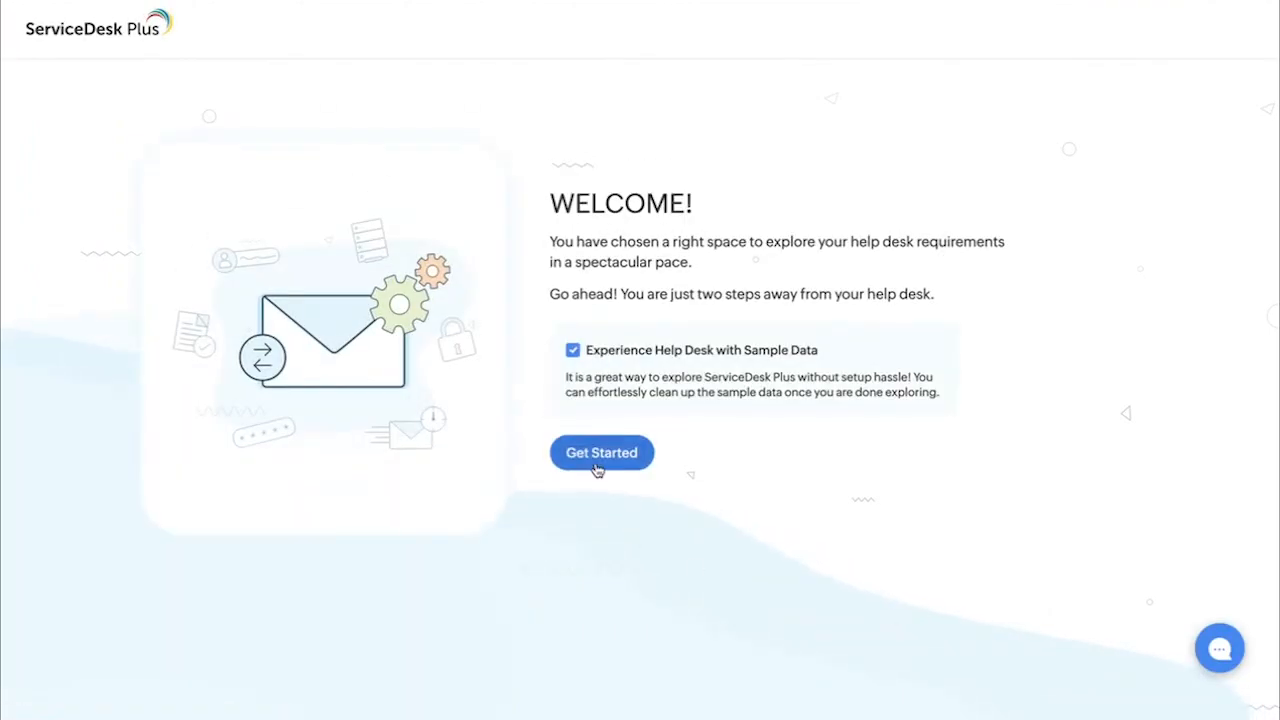
{"action": "left_click", "coordinate": [597, 462]}
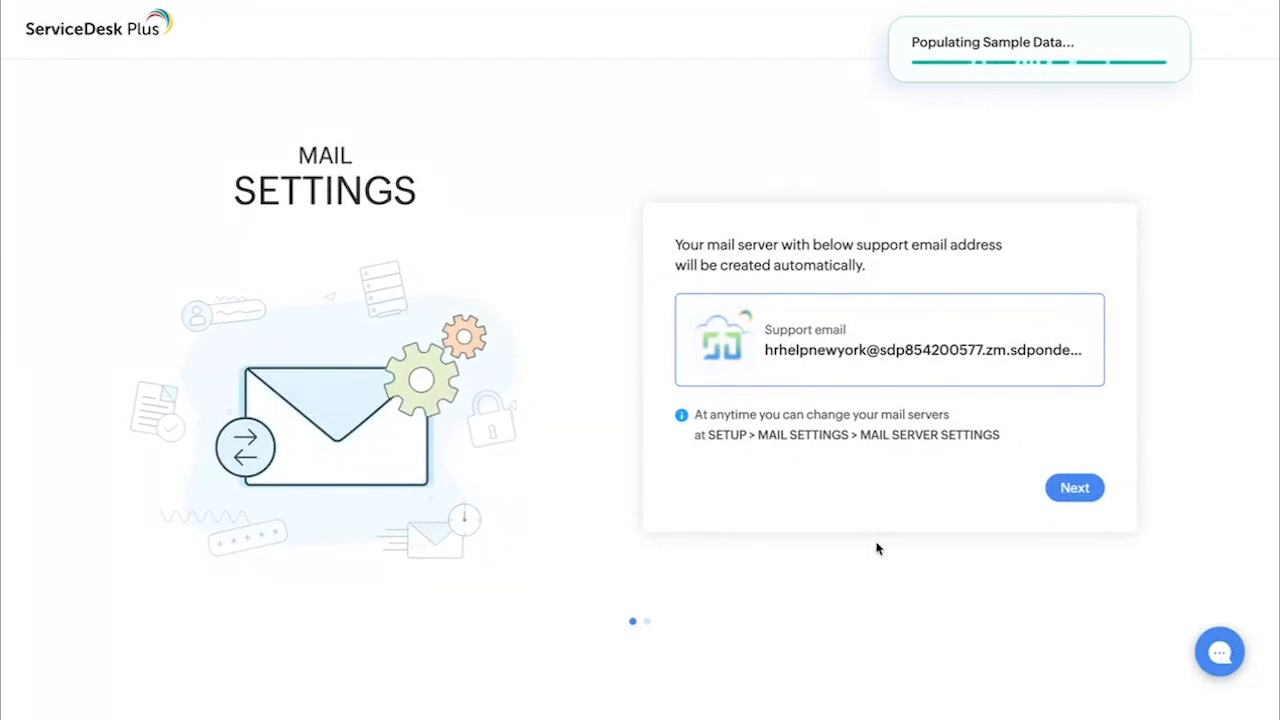
{"action": "left_click", "coordinate": [1080, 491]}
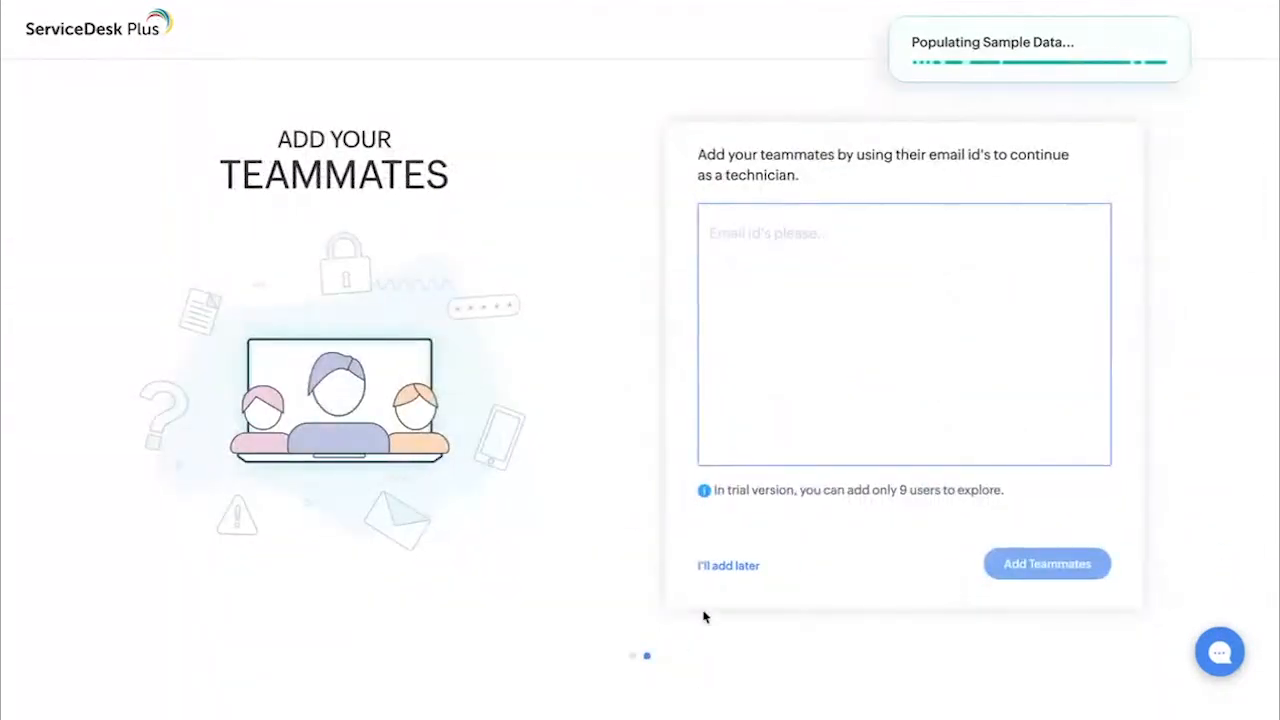
{"action": "left_click", "coordinate": [722, 566]}
{"action": "left_click", "coordinate": [688, 612]}
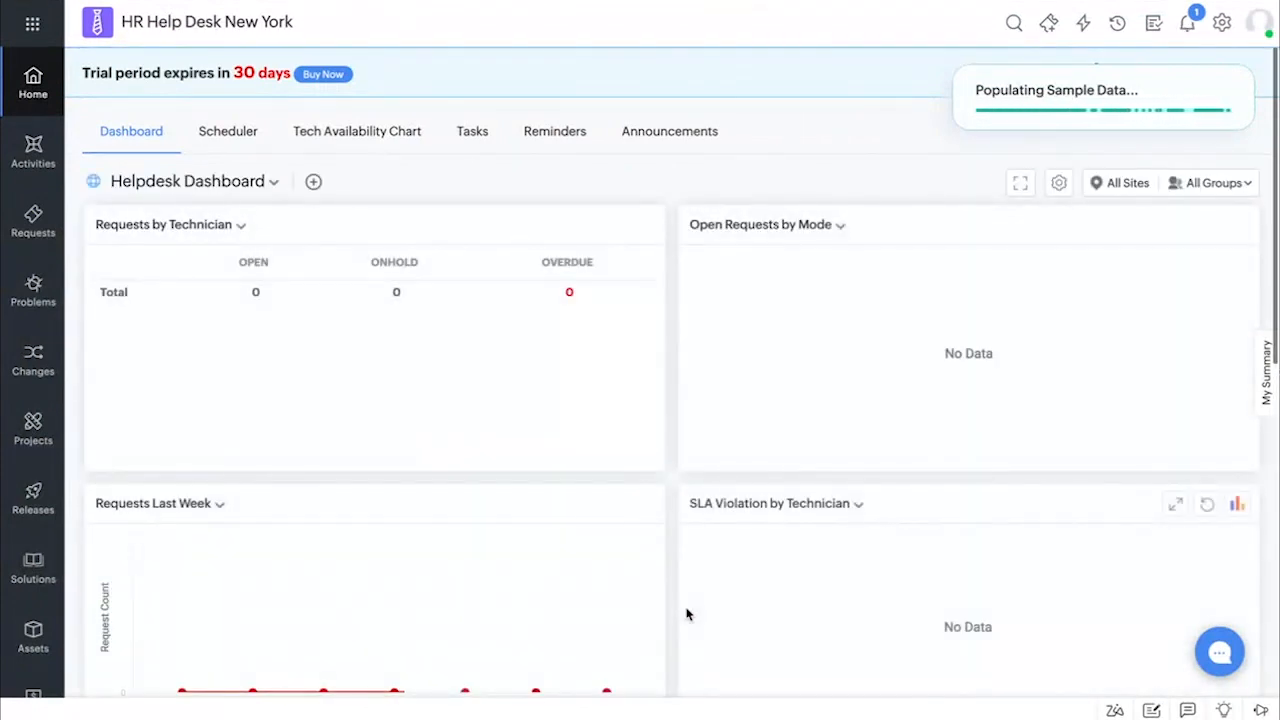
Open the incident templates in the HR Help Desk New York setup and look over the prebuilt list
{"action": "left_click", "coordinate": [1222, 28]}
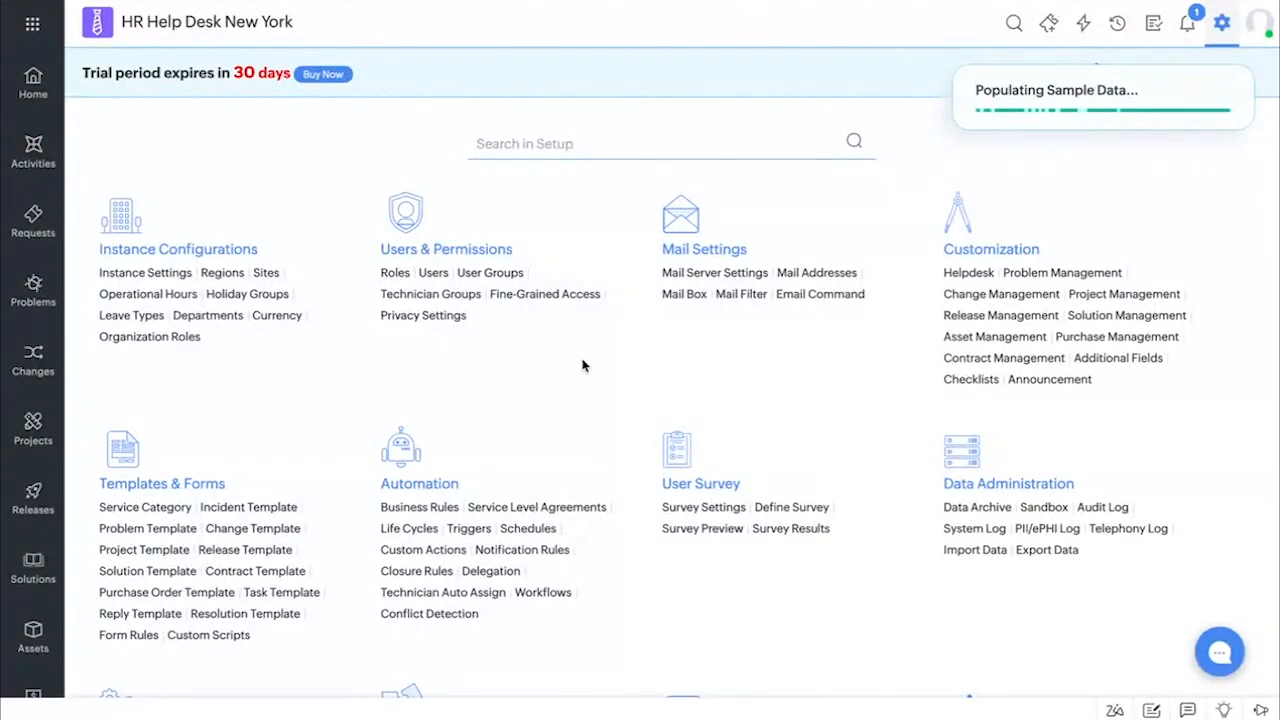
{"action": "scroll", "coordinate": [564, 371], "scroll_direction": "down", "scroll_amount": 1}
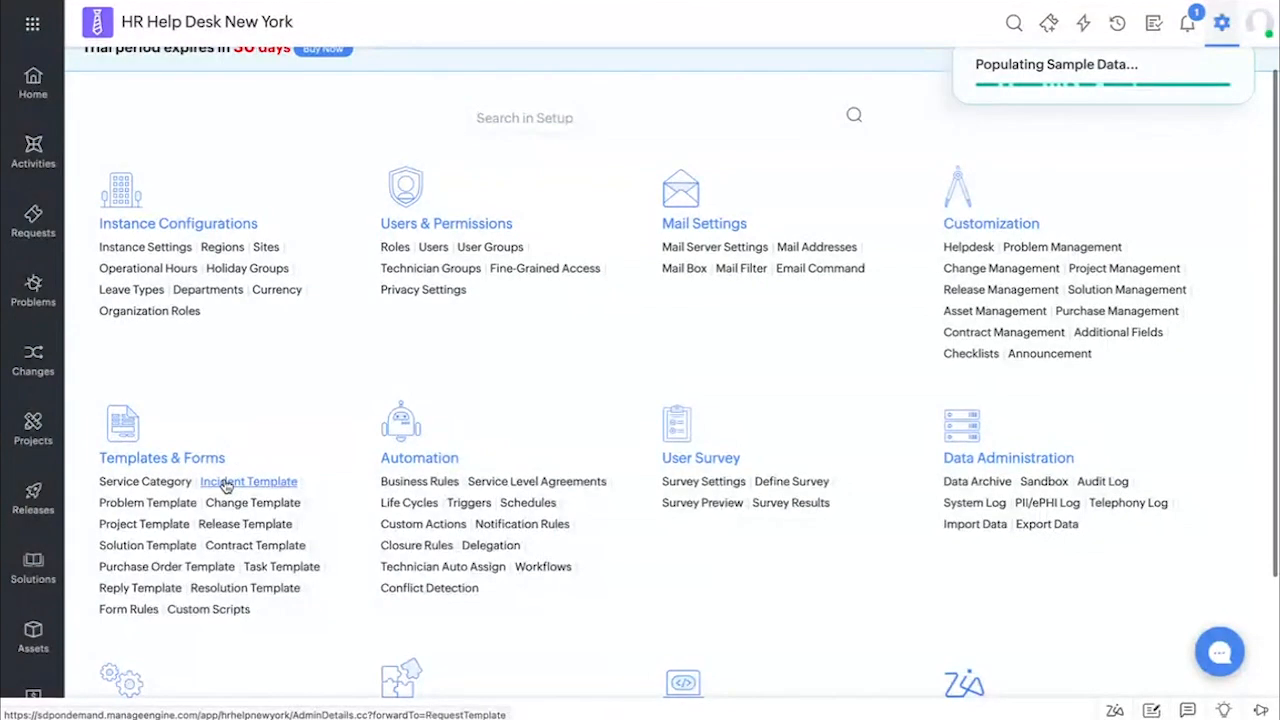
{"action": "left_click", "coordinate": [226, 481]}
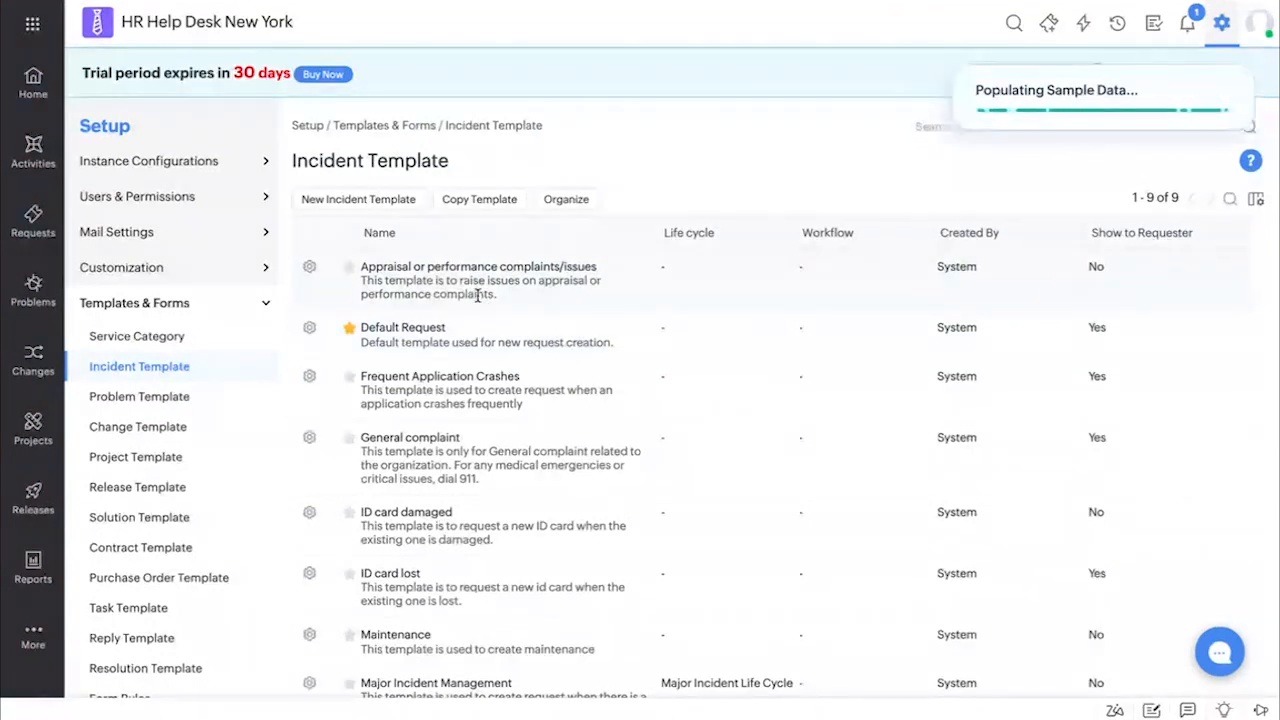
{"action": "scroll", "coordinate": [457, 455], "scroll_direction": "down", "scroll_amount": 1}
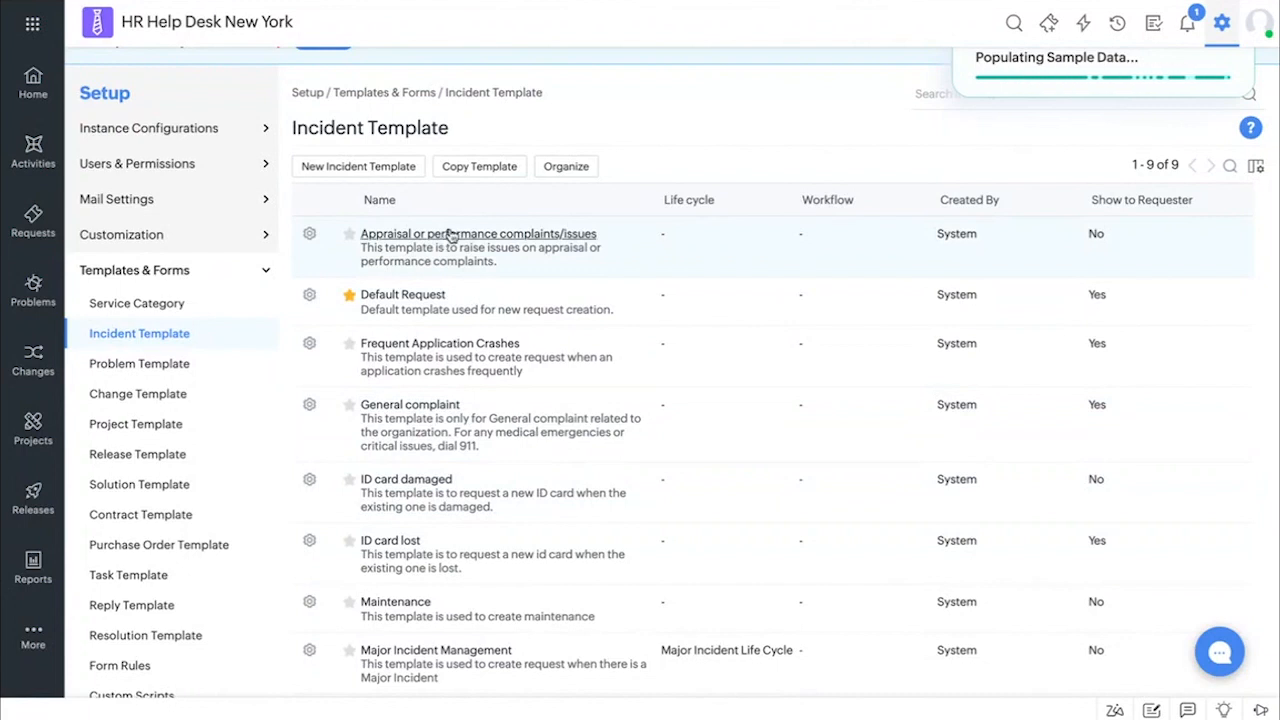
{"action": "scroll", "coordinate": [455, 250], "scroll_direction": "down", "scroll_amount": 1}
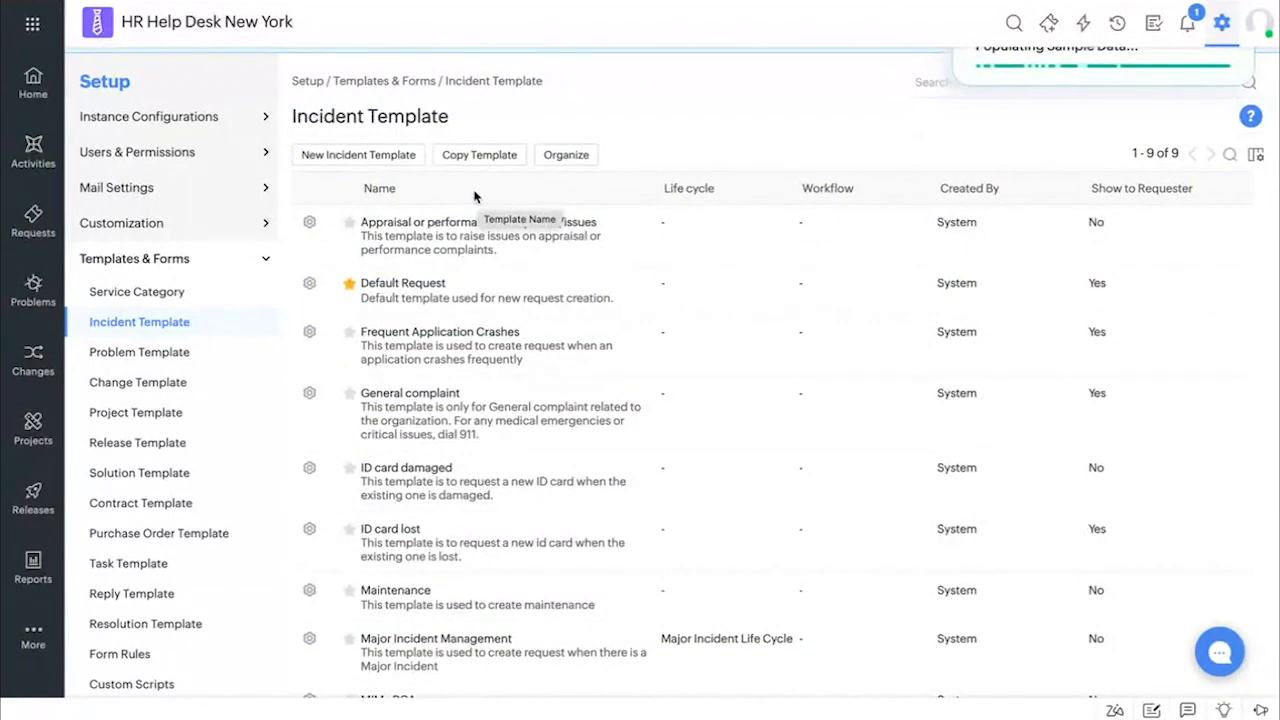
{"action": "scroll", "coordinate": [477, 194], "scroll_direction": "down", "scroll_amount": 1}
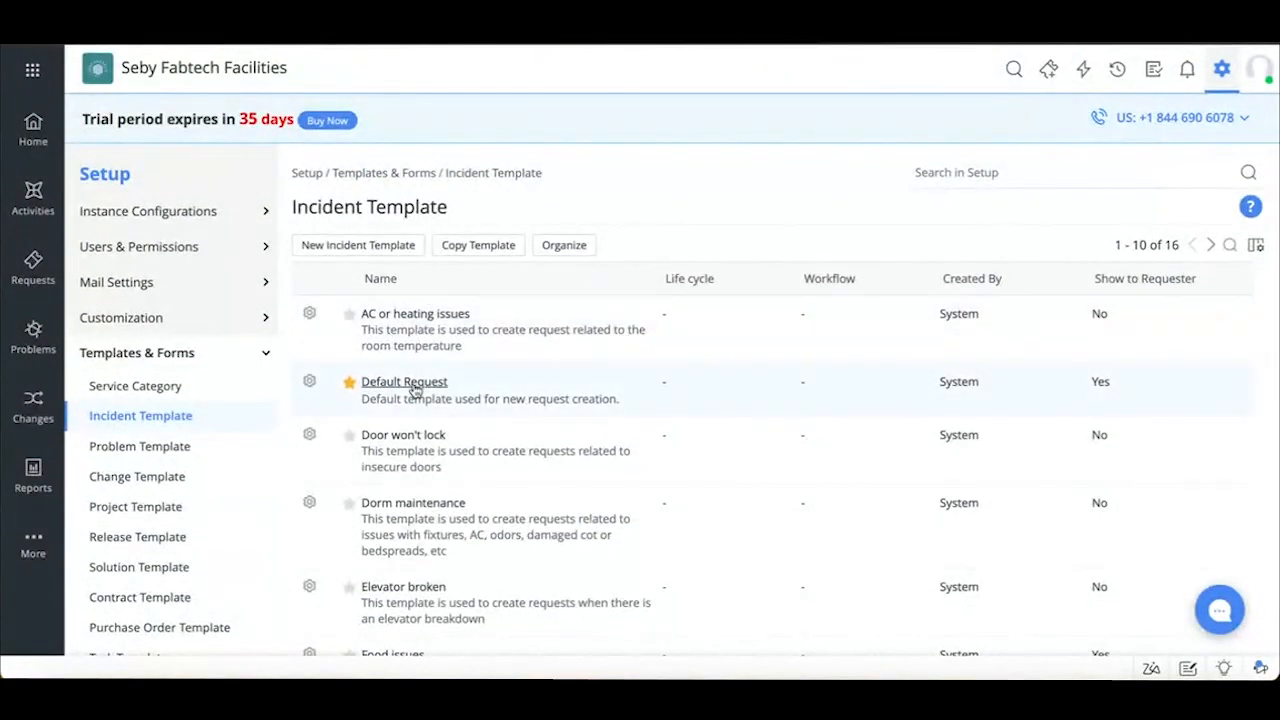
Look over the incident templates in Seby Fabtech Facilities and open its Spaces module
{"action": "scroll", "coordinate": [411, 390], "scroll_direction": "down", "scroll_amount": 1}
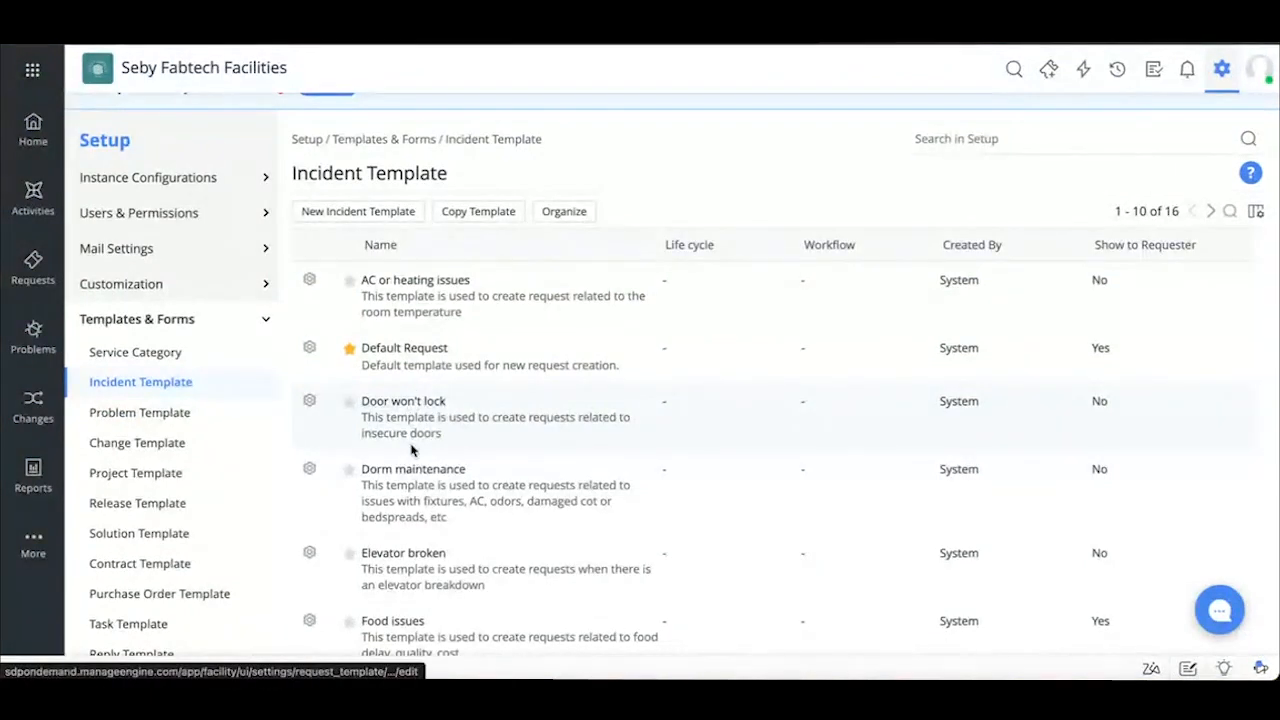
{"action": "scroll", "coordinate": [413, 430], "scroll_direction": "down", "scroll_amount": 1}
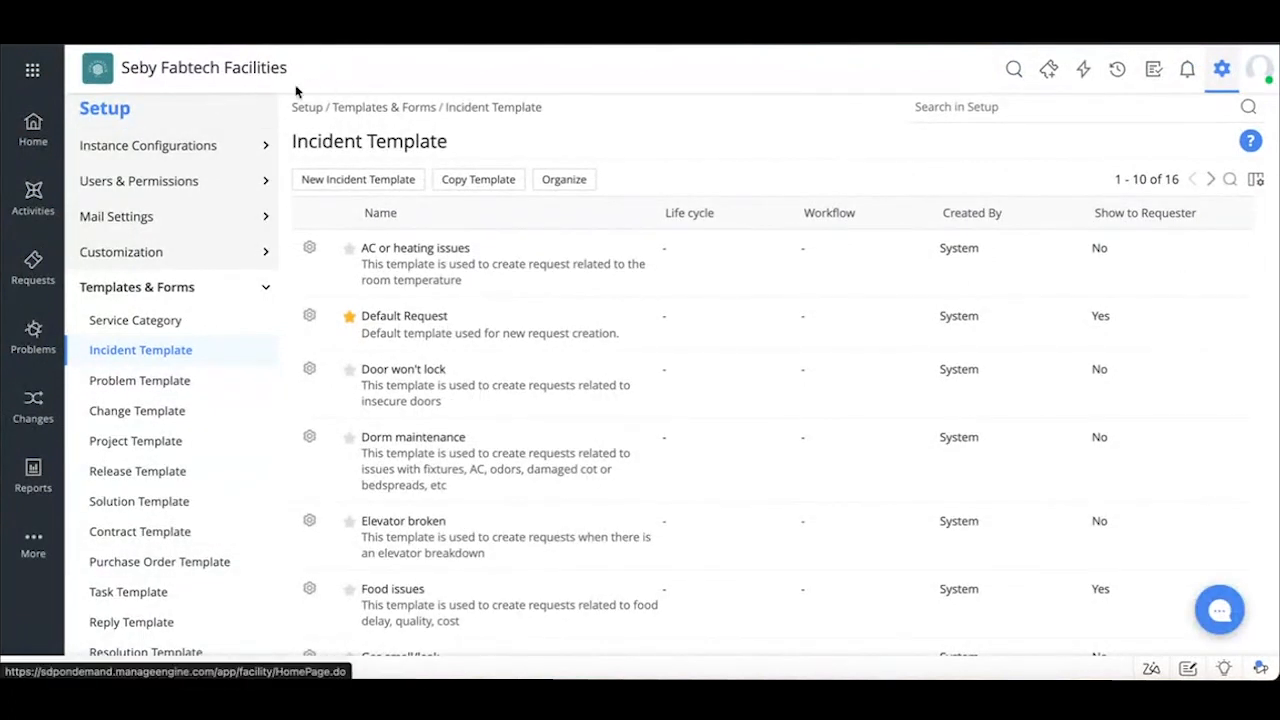
{"action": "mouse_move", "coordinate": [32, 552]}
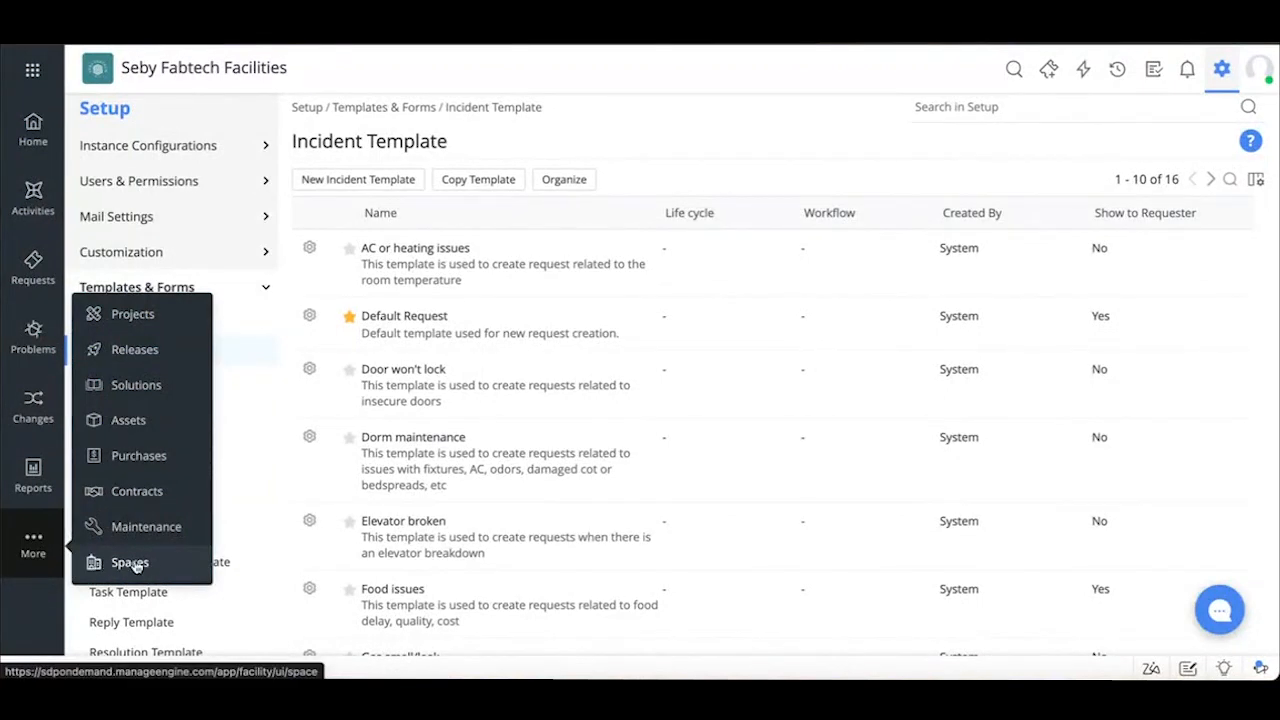
{"action": "left_click", "coordinate": [140, 564]}
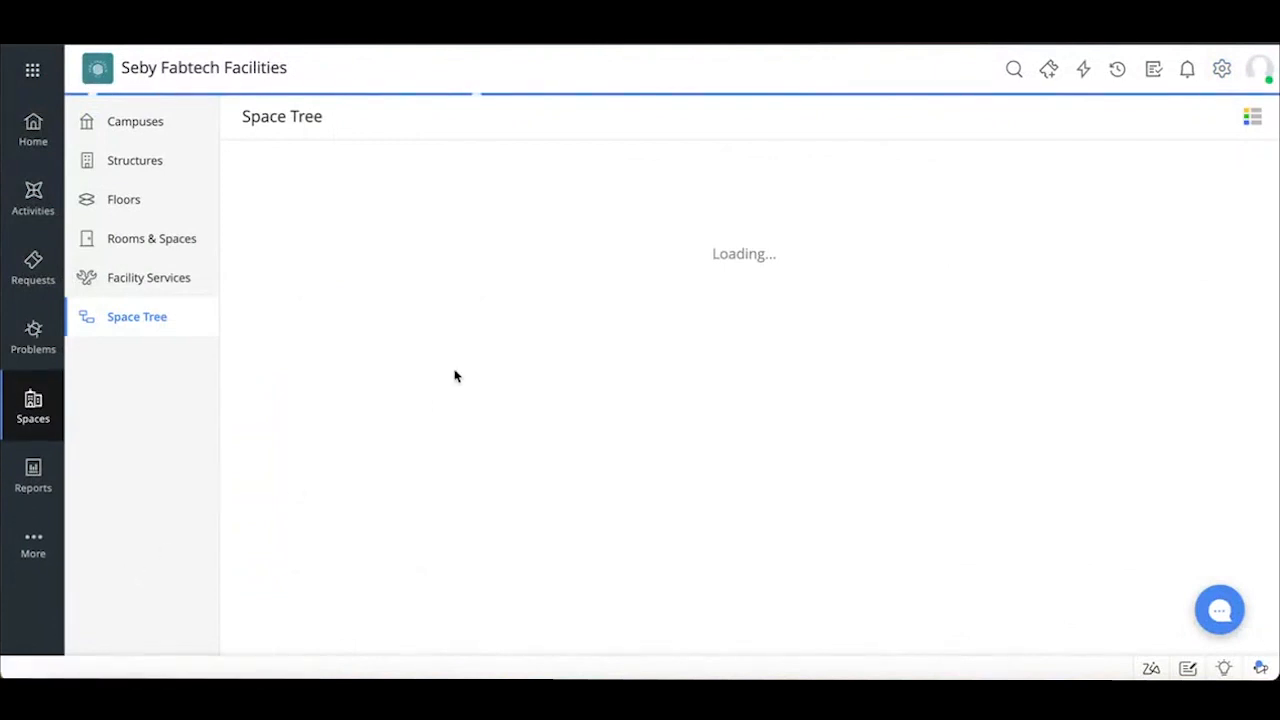
Tour the campuses, structures, floors and rooms, and highlight the 1st Floor's occupancy figure in the Space Tree
{"action": "left_click", "coordinate": [138, 117]}
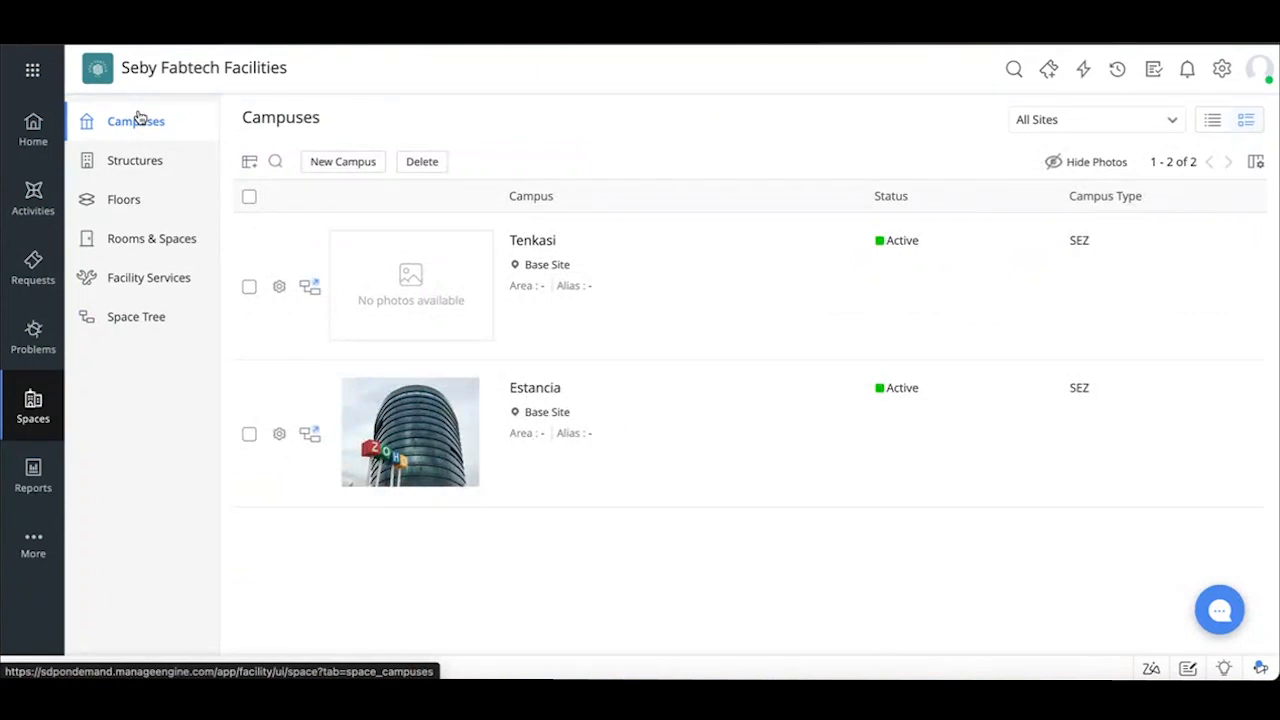
{"action": "left_click", "coordinate": [141, 168]}
{"action": "left_click", "coordinate": [140, 202]}
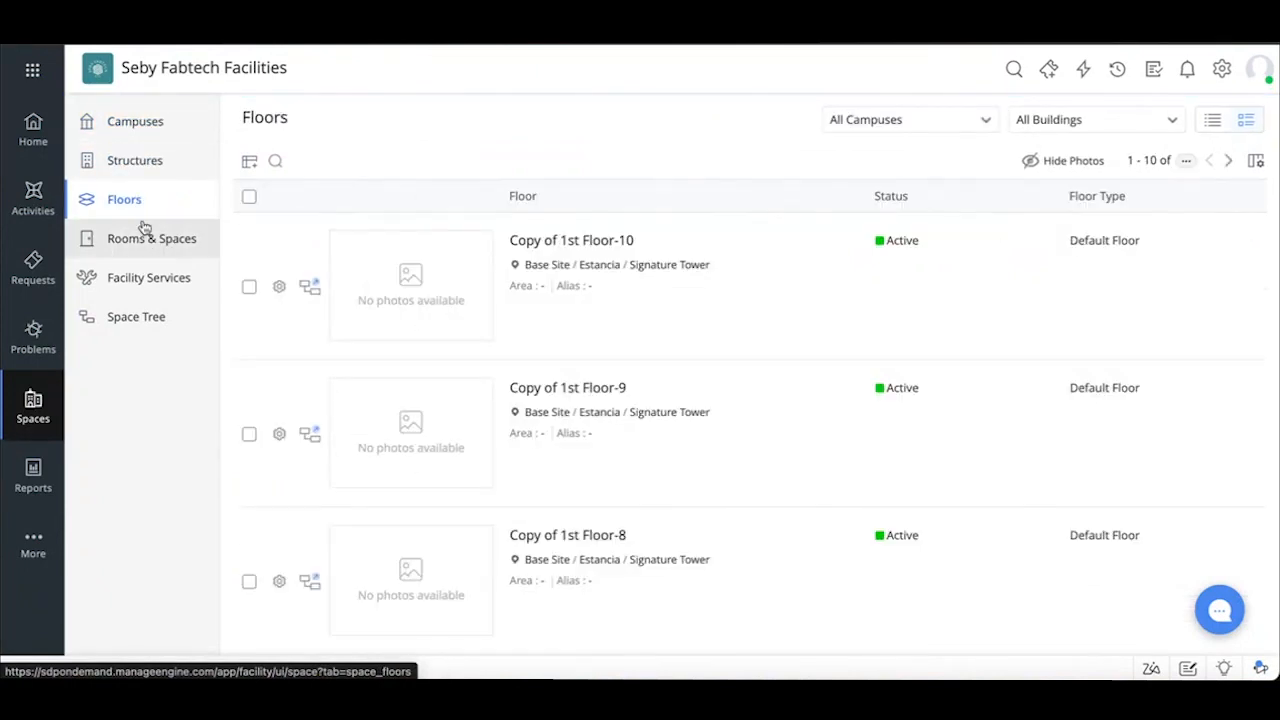
{"action": "left_click", "coordinate": [148, 245]}
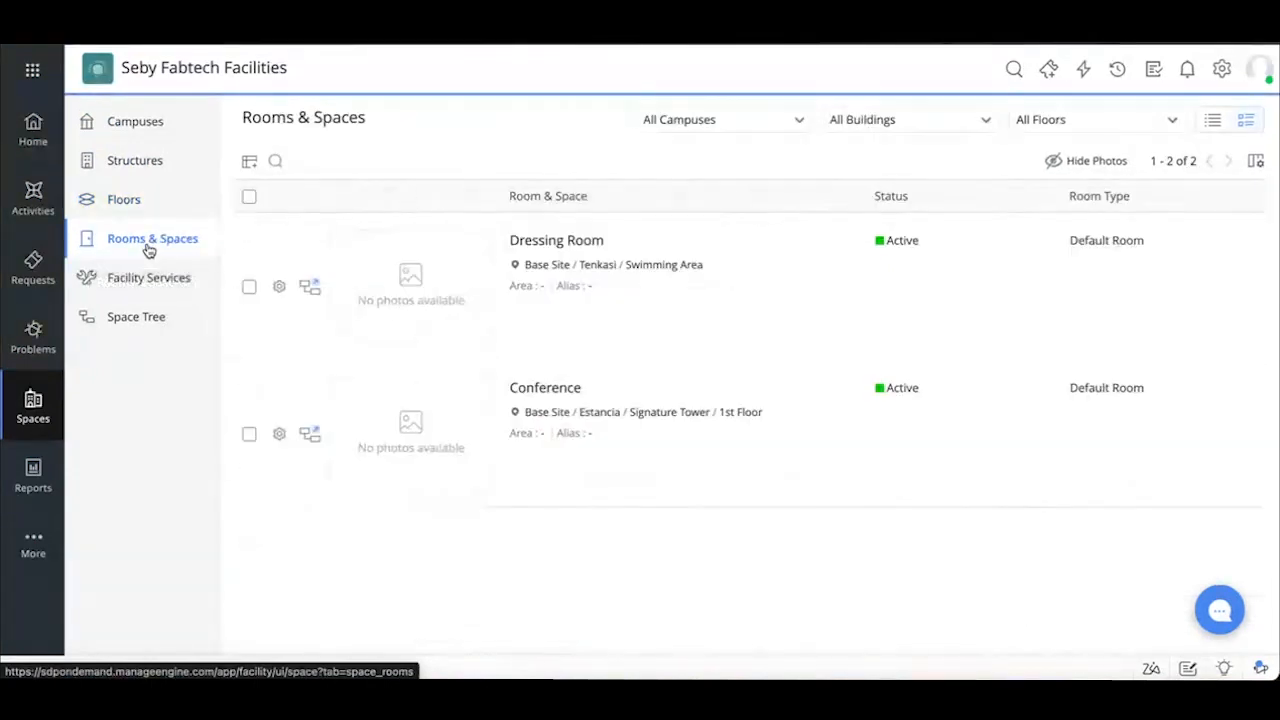
{"action": "left_click", "coordinate": [147, 319]}
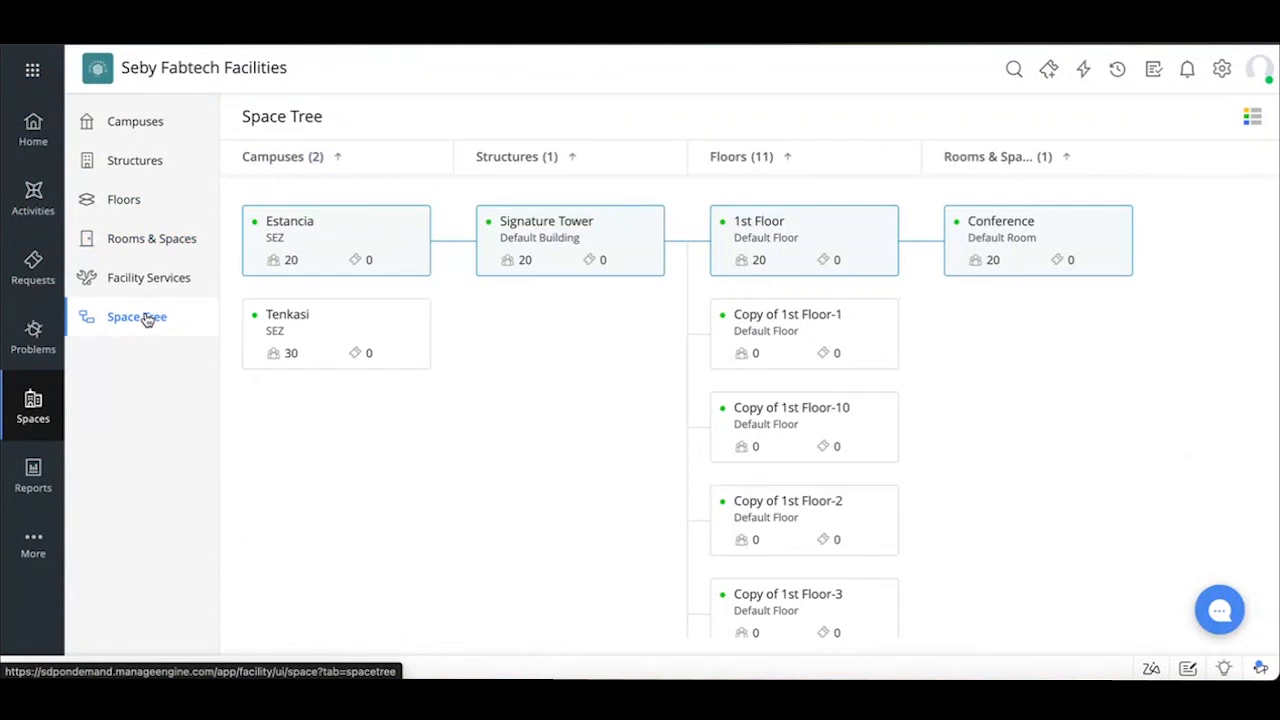
{"action": "double_click", "coordinate": [760, 259]}
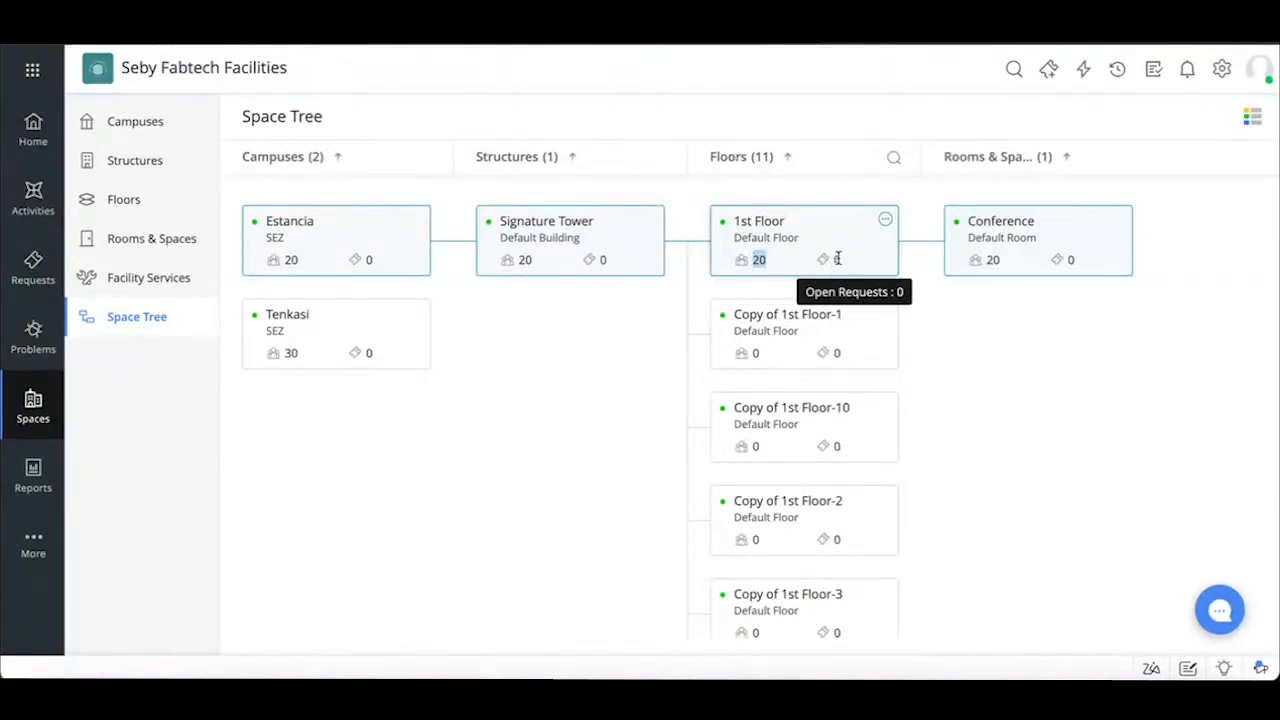
{"action": "mouse_move", "coordinate": [47, 551]}
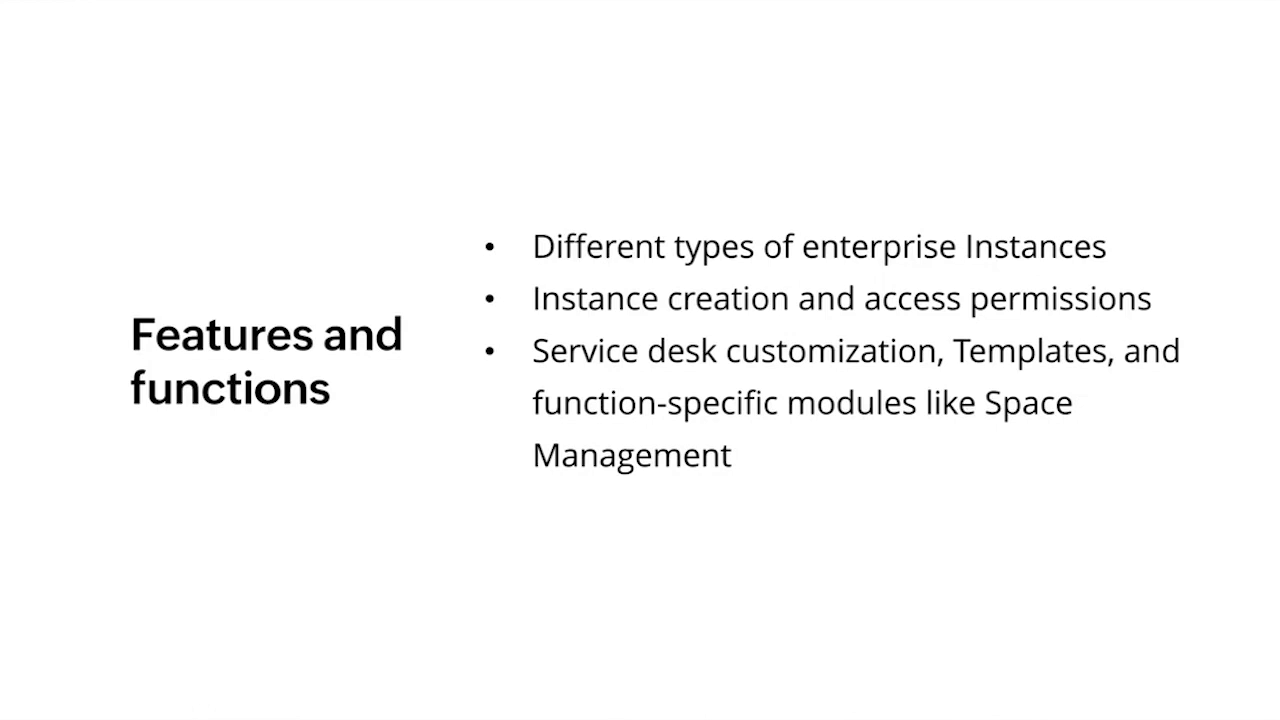
{"action": "left_click", "coordinate": [368, 348]}
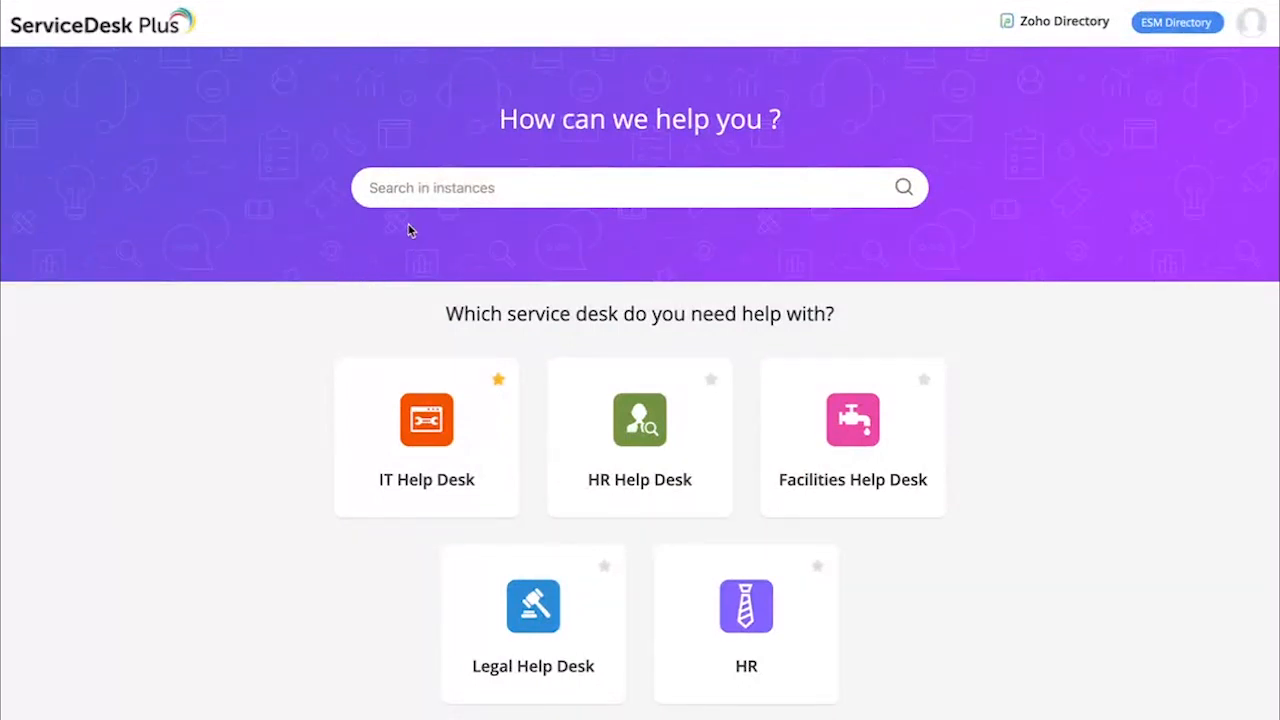
Look over the ESM portal's service desk instances and the filter options of its instance search
{"action": "scroll", "coordinate": [360, 318], "scroll_direction": "up", "scroll_amount": 1}
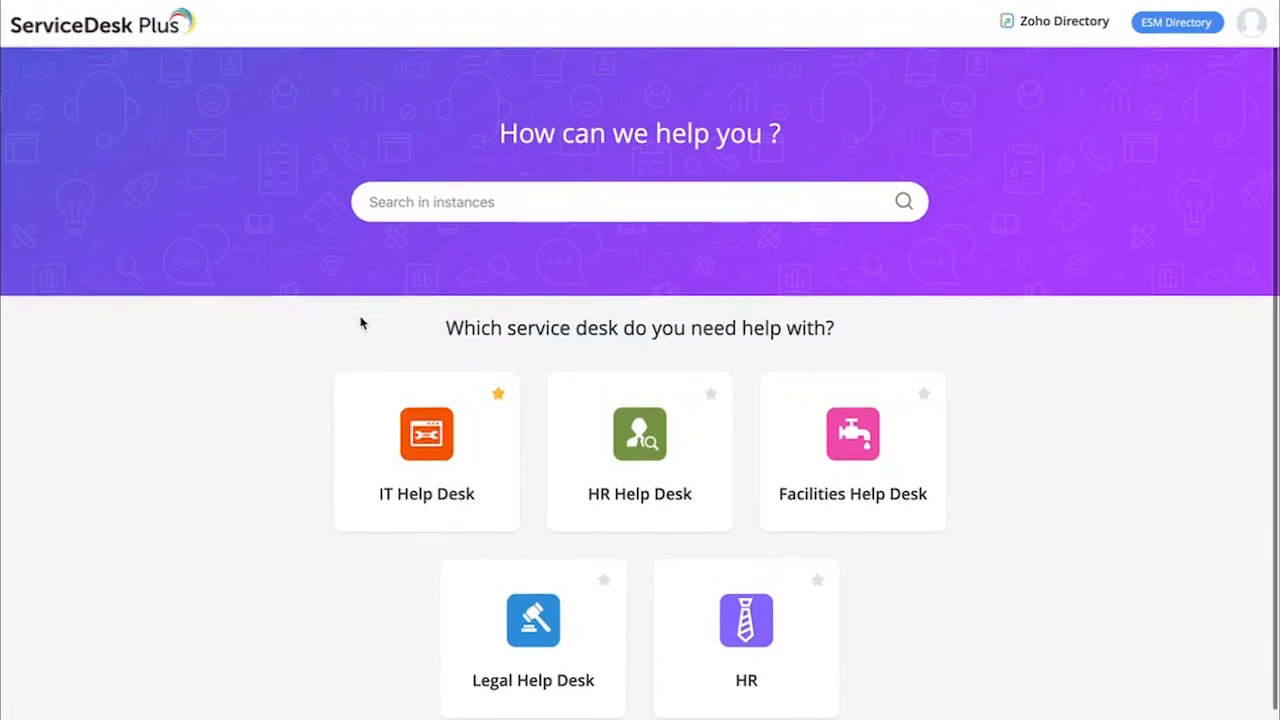
{"action": "scroll", "coordinate": [848, 449], "scroll_direction": "down", "scroll_amount": 1}
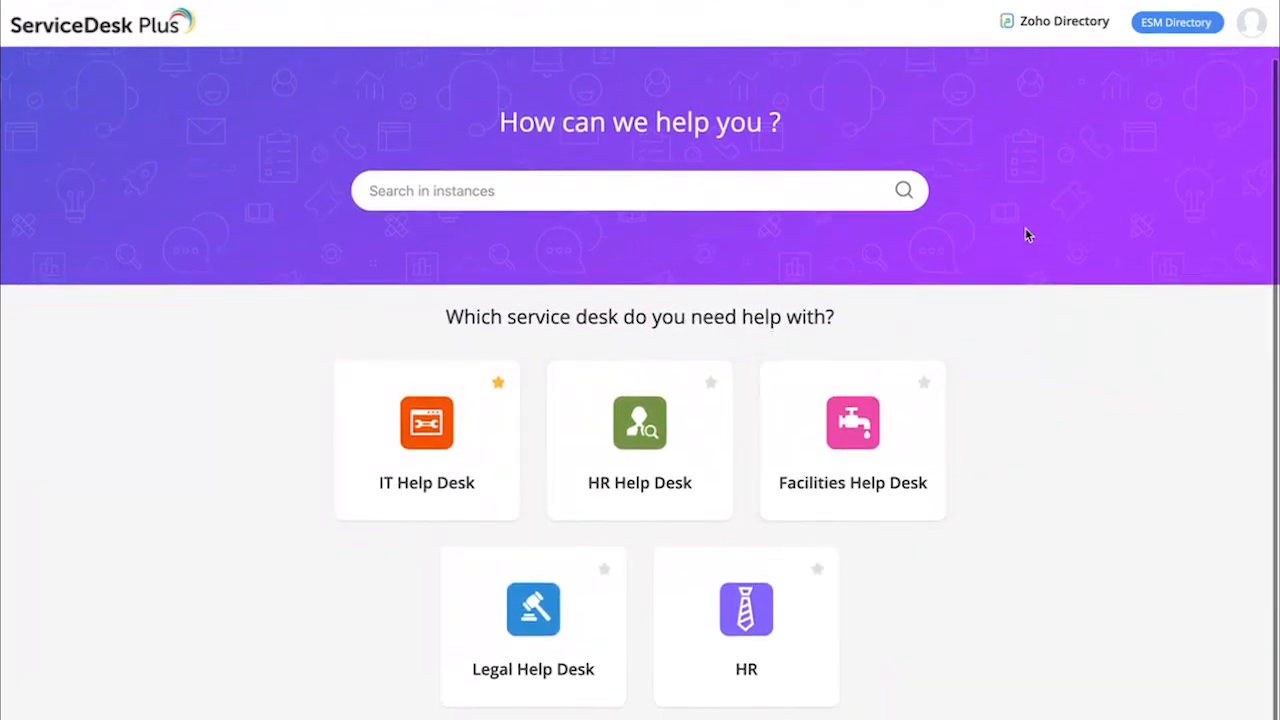
{"action": "left_click", "coordinate": [427, 192]}
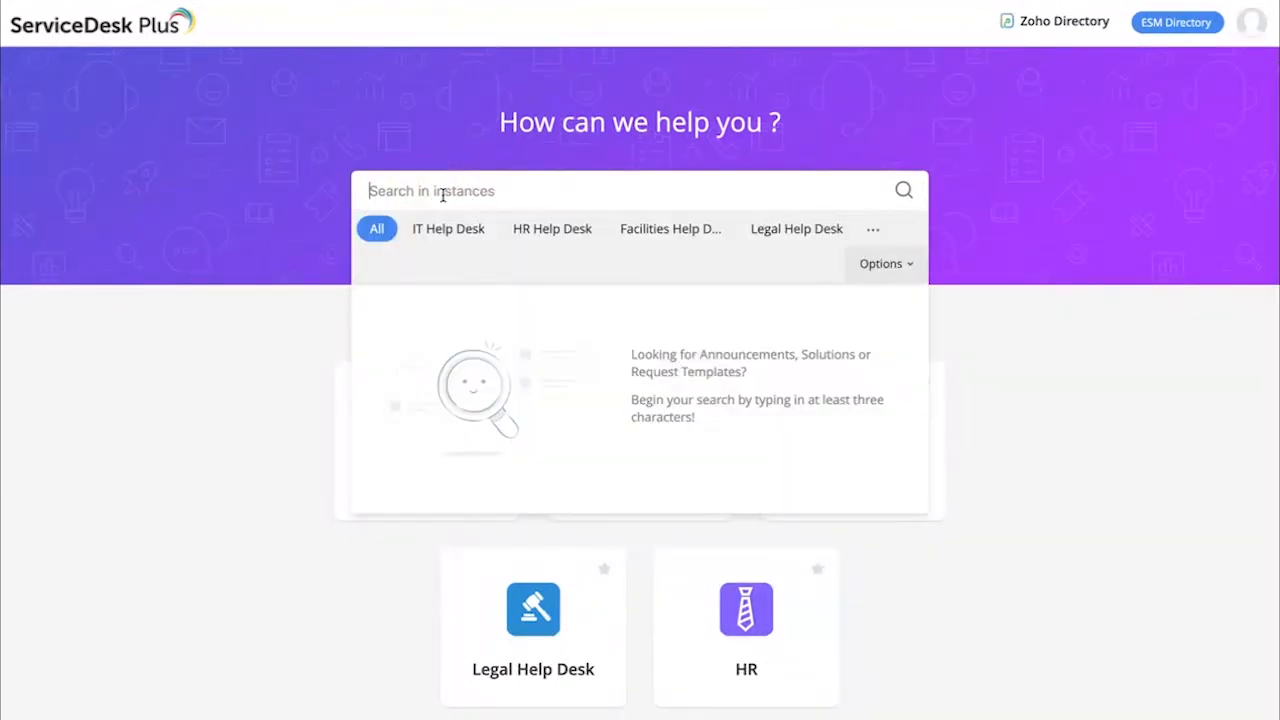
{"action": "left_click", "coordinate": [232, 328]}
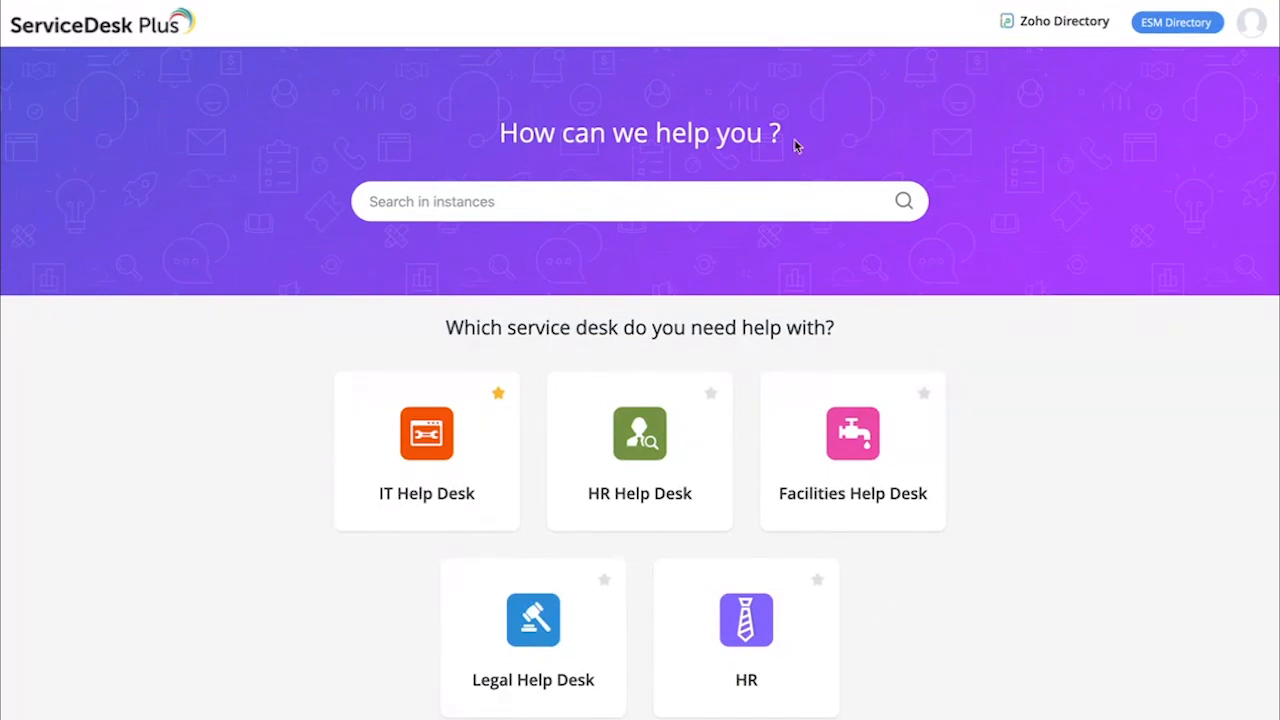
Open the ESM Portal settings in the ESM Directory and look over the instances available as the organization's preferred landing page
{"action": "left_click", "coordinate": [1175, 24]}
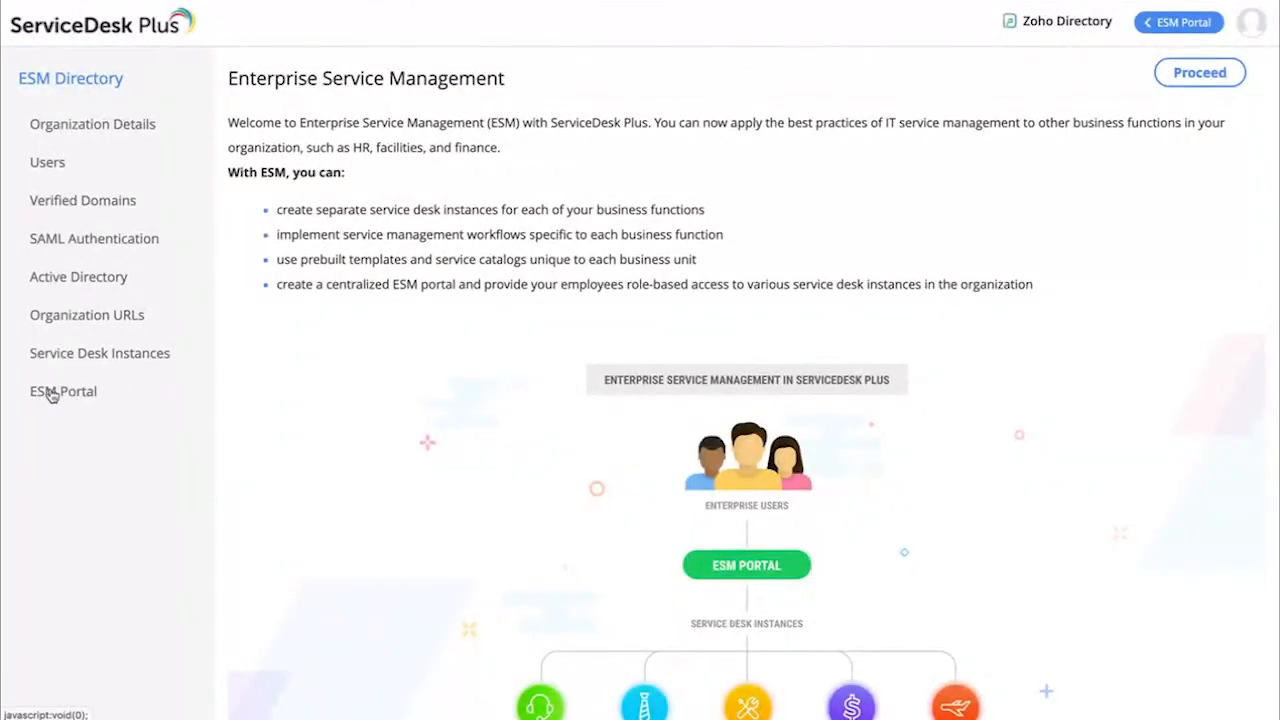
{"action": "left_click", "coordinate": [87, 397]}
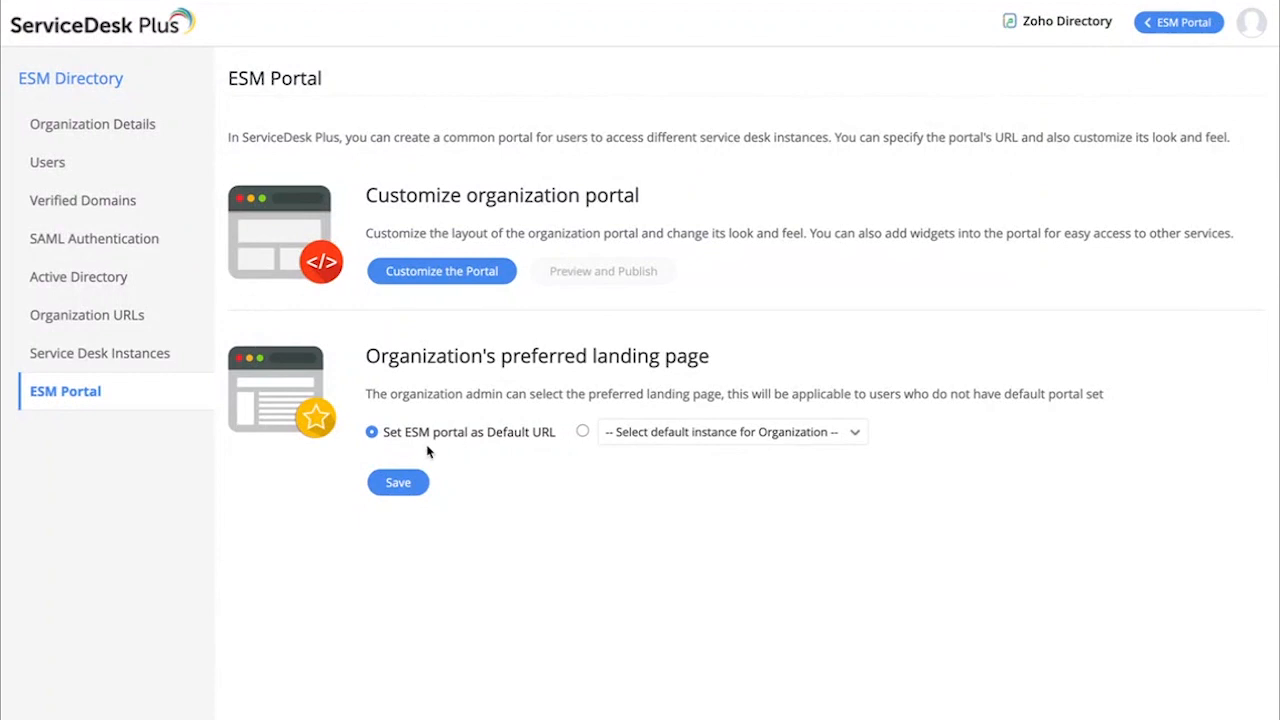
{"action": "left_click", "coordinate": [666, 436]}
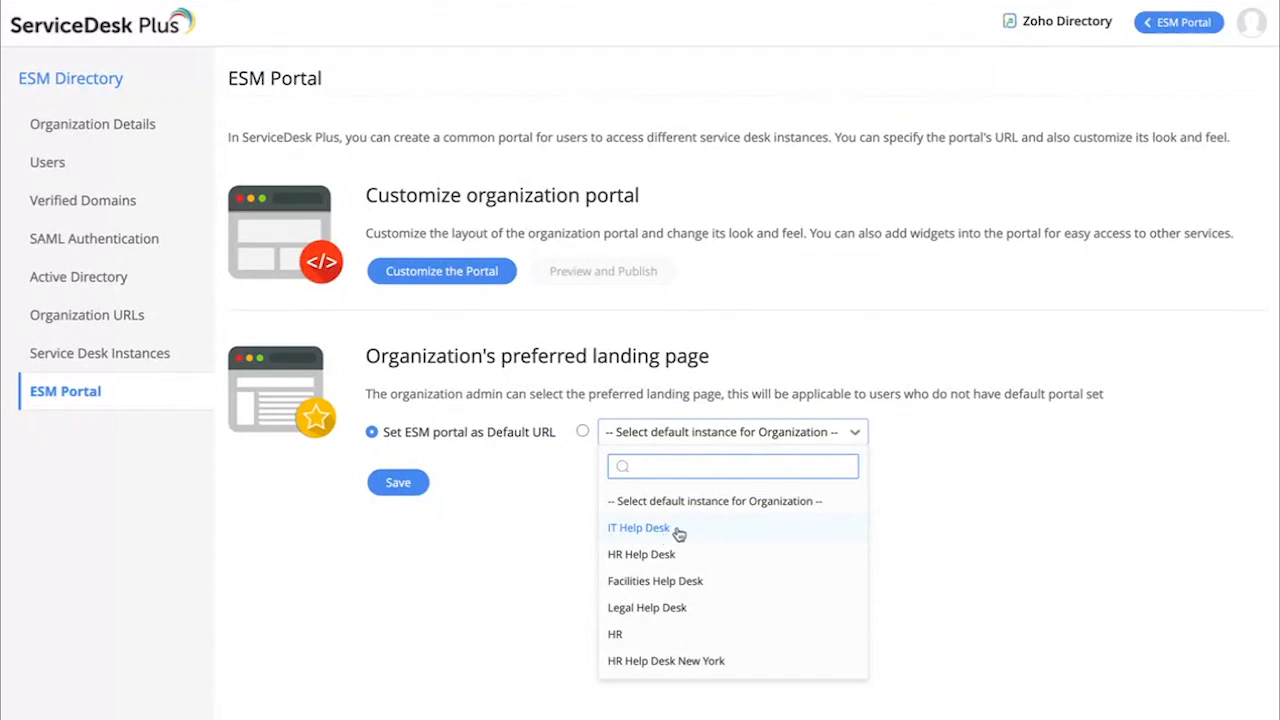
{"action": "left_click", "coordinate": [525, 530]}
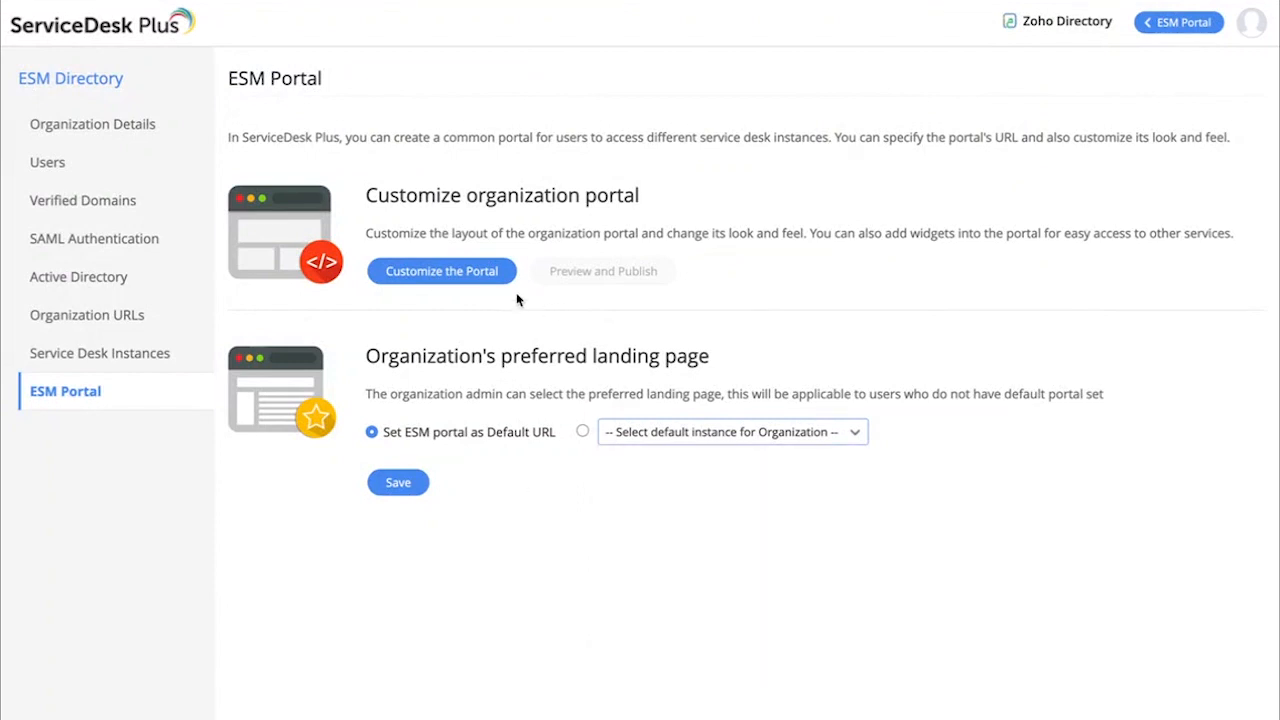
Open the organization portal's customization editor, look over its code, preview and split views, and close it
{"action": "left_click", "coordinate": [428, 277]}
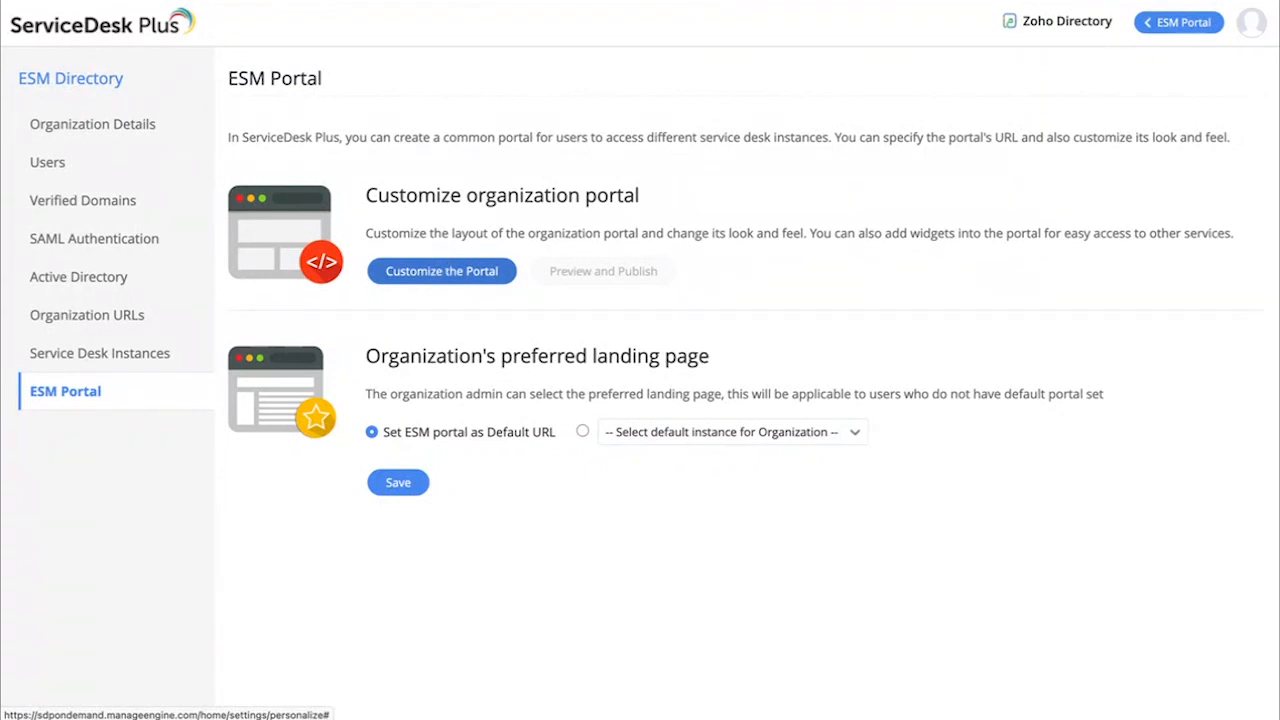
{"action": "left_click", "coordinate": [452, 274]}
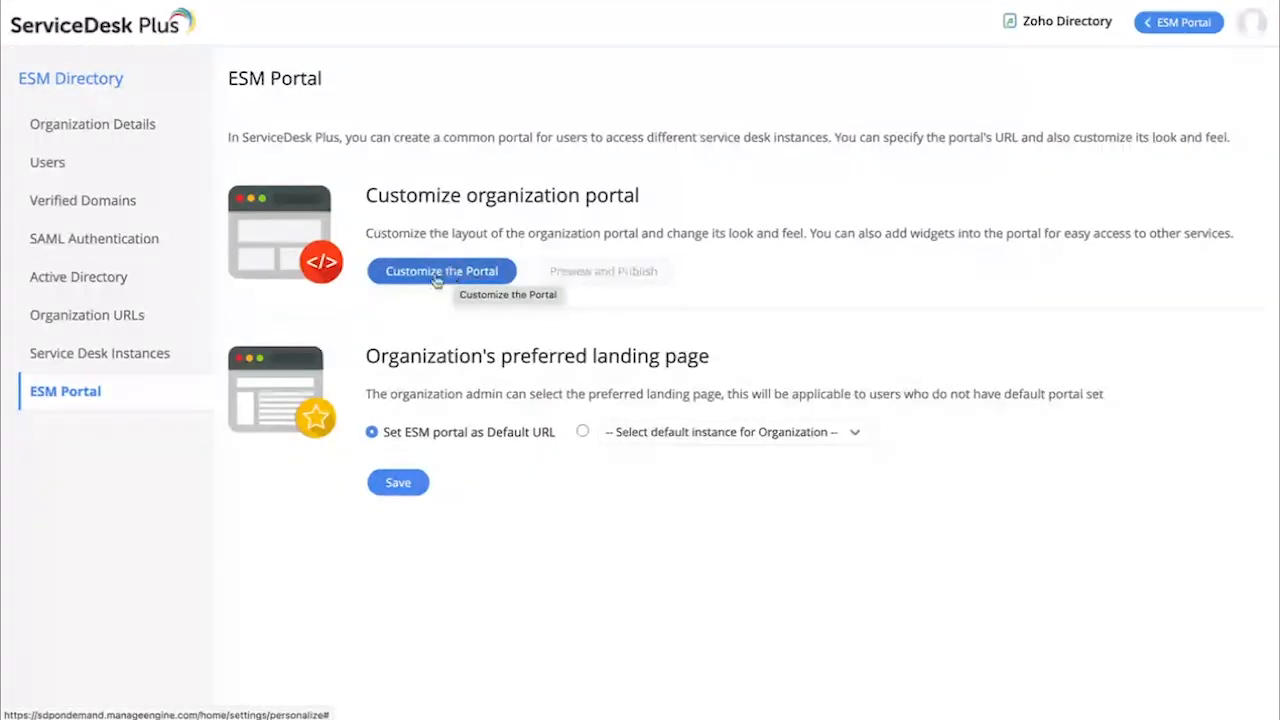
{"action": "left_click", "coordinate": [436, 276]}
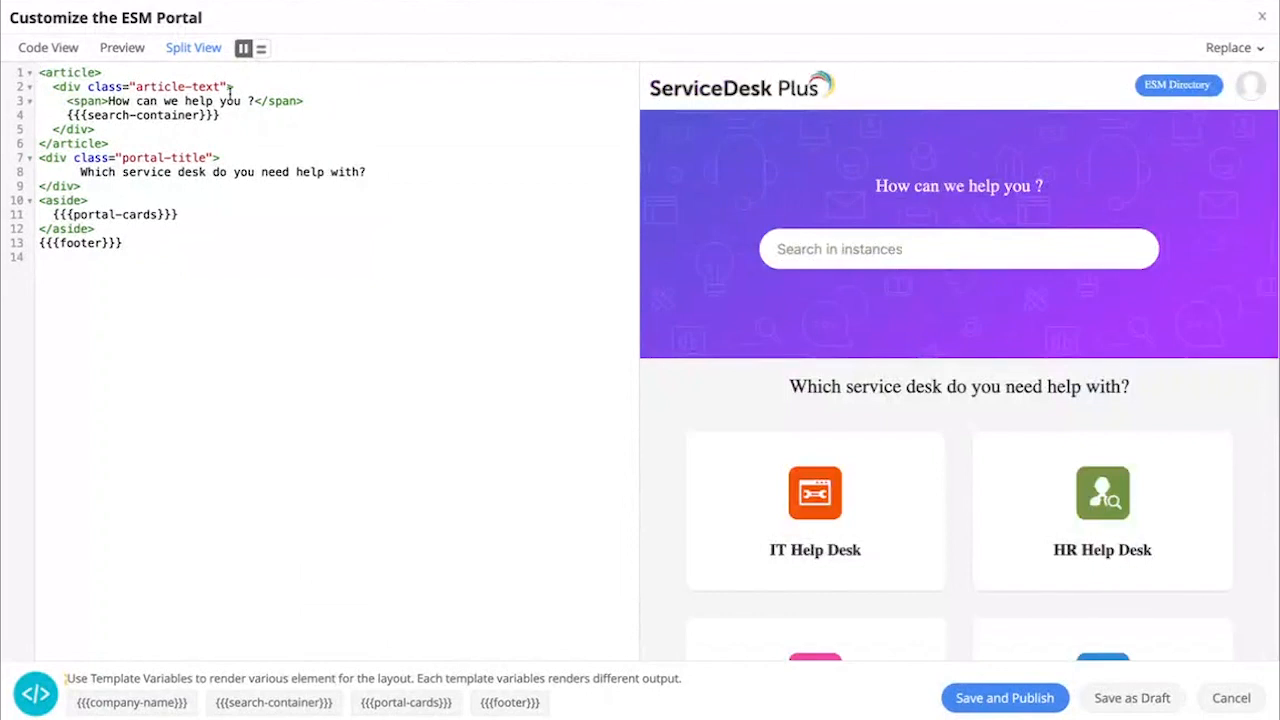
{"action": "left_click", "coordinate": [62, 54]}
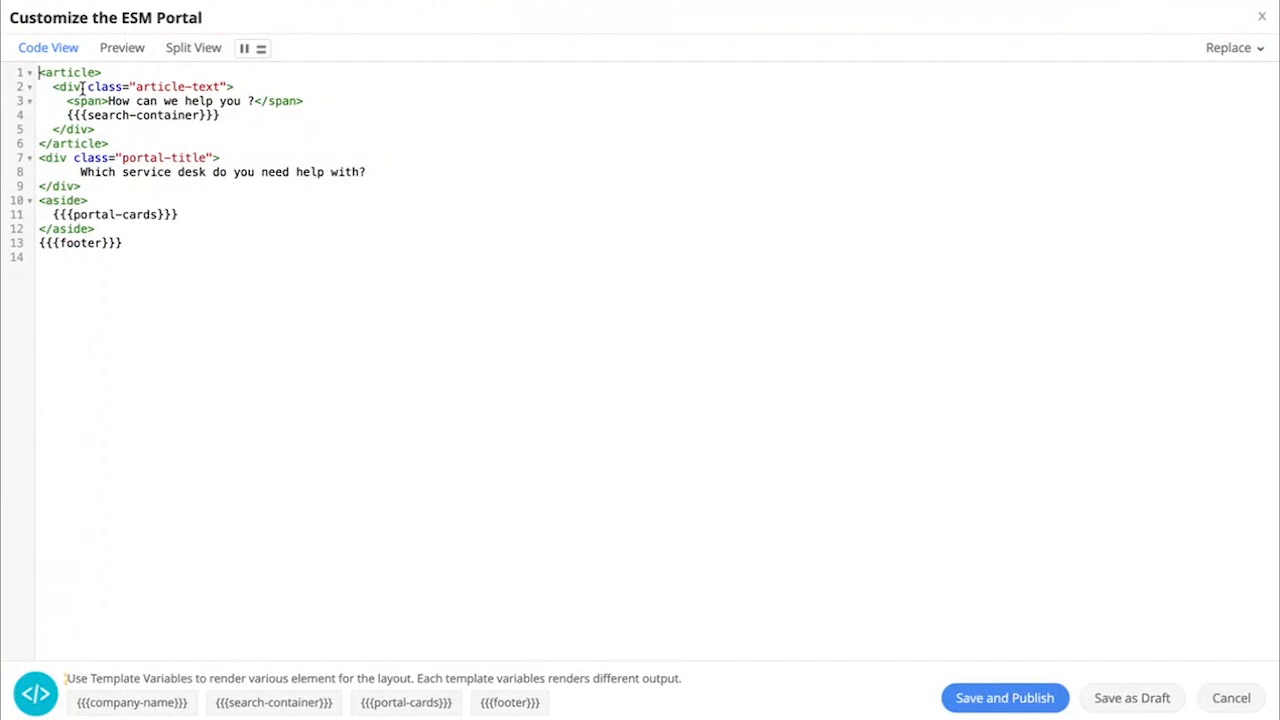
{"action": "left_click", "coordinate": [123, 50]}
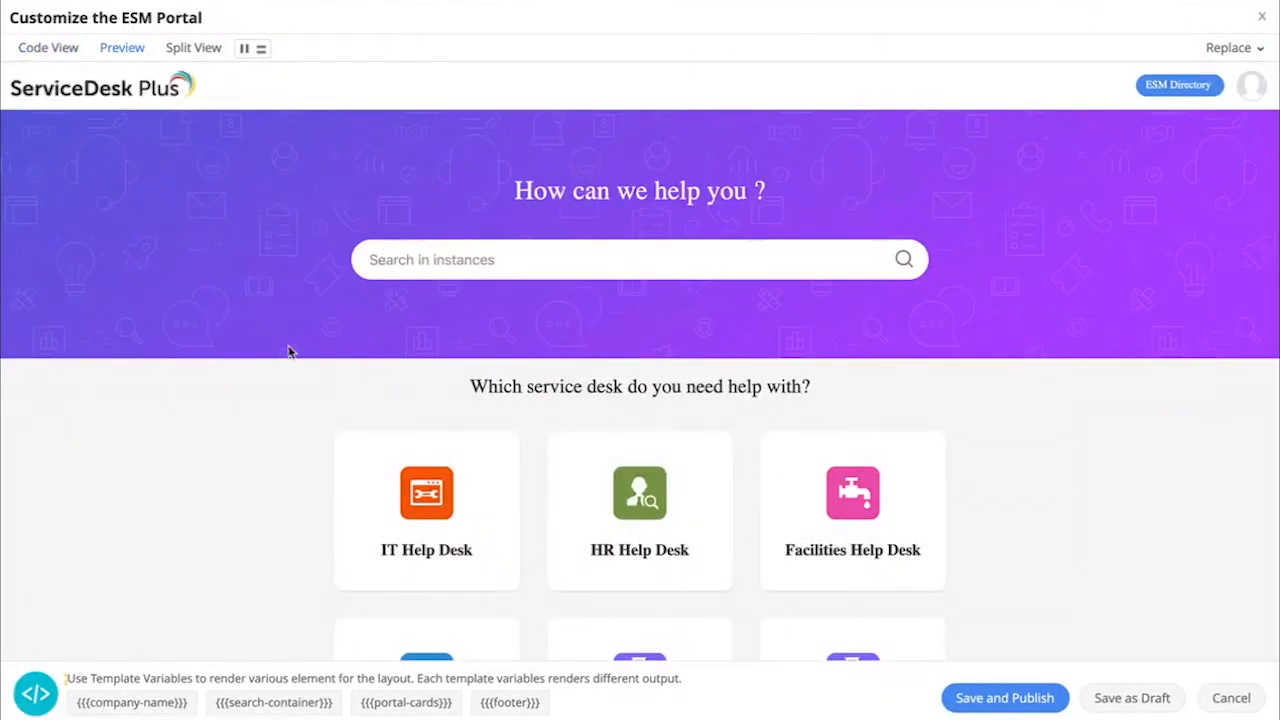
{"action": "left_click", "coordinate": [195, 50]}
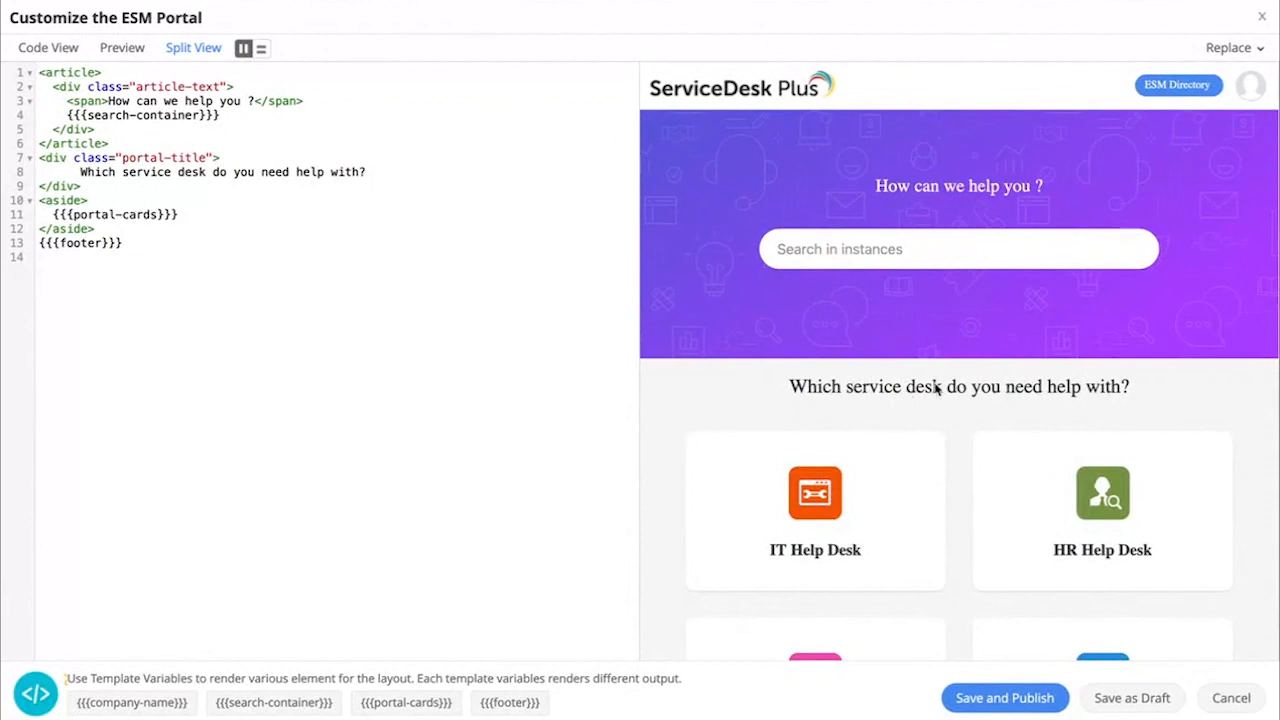
{"action": "left_click", "coordinate": [1261, 18]}
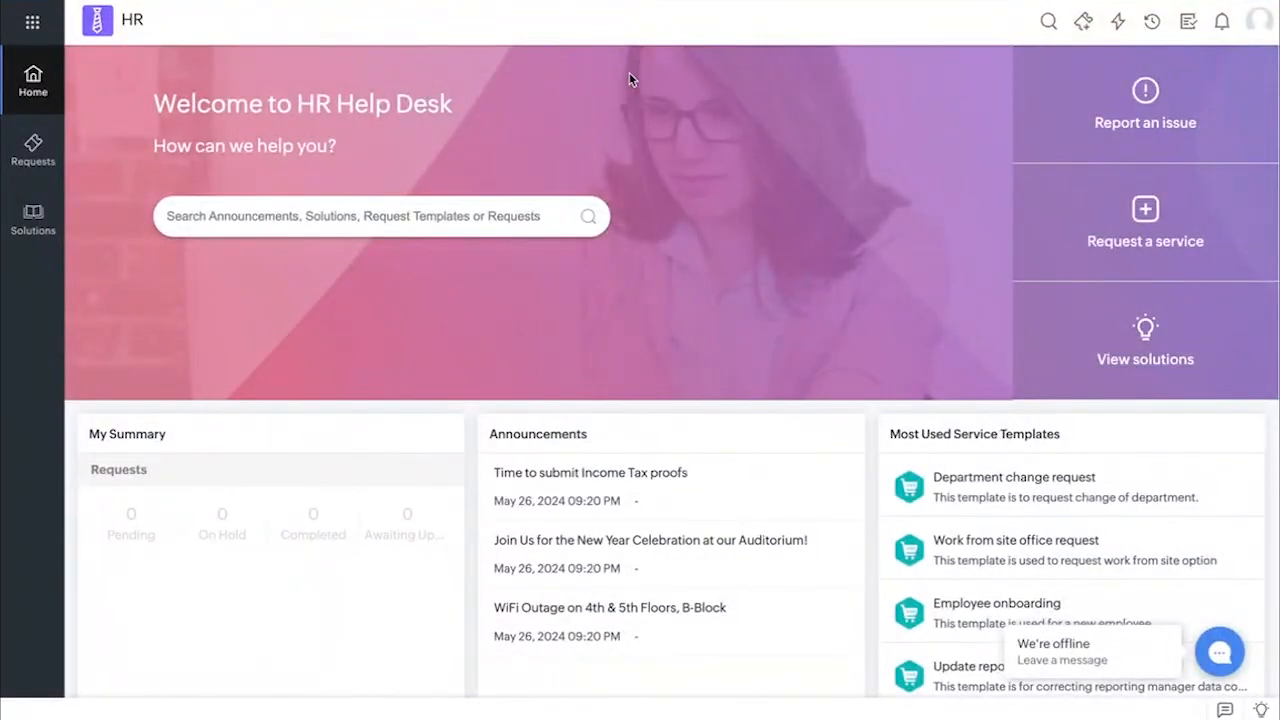
Look over the HR instance's home page and open the code-based requester portal customization in HR Help Desk New York's setup
{"action": "scroll", "coordinate": [629, 73], "scroll_direction": "down", "scroll_amount": 1}
{"action": "scroll", "coordinate": [629, 73], "scroll_direction": "up", "scroll_amount": 1}
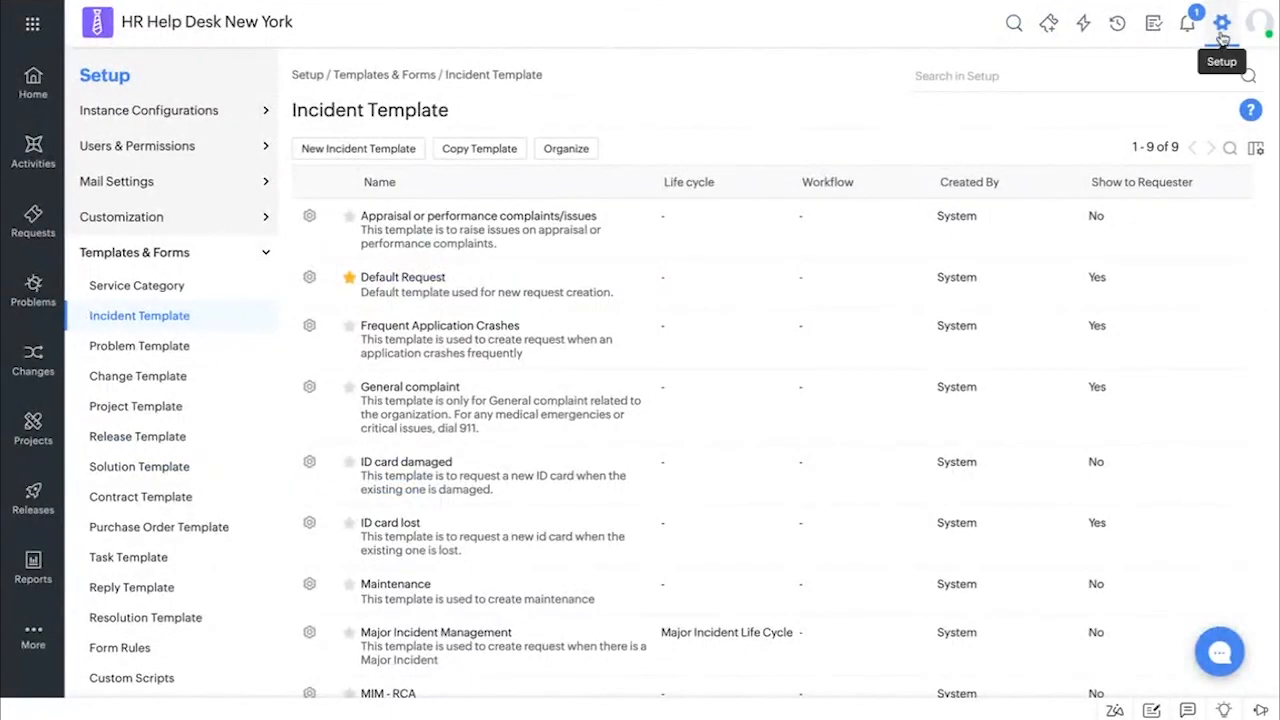
{"action": "left_click", "coordinate": [1221, 24]}
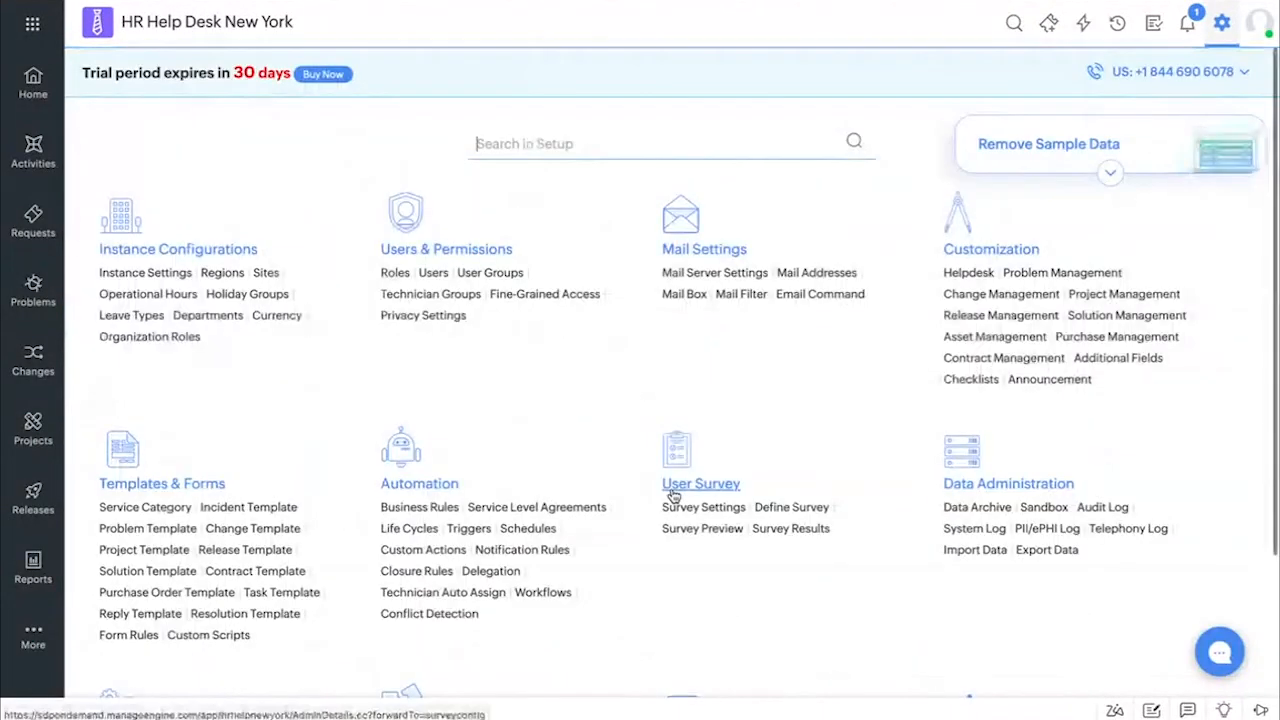
{"action": "scroll", "coordinate": [673, 497], "scroll_direction": "down", "scroll_amount": 2}
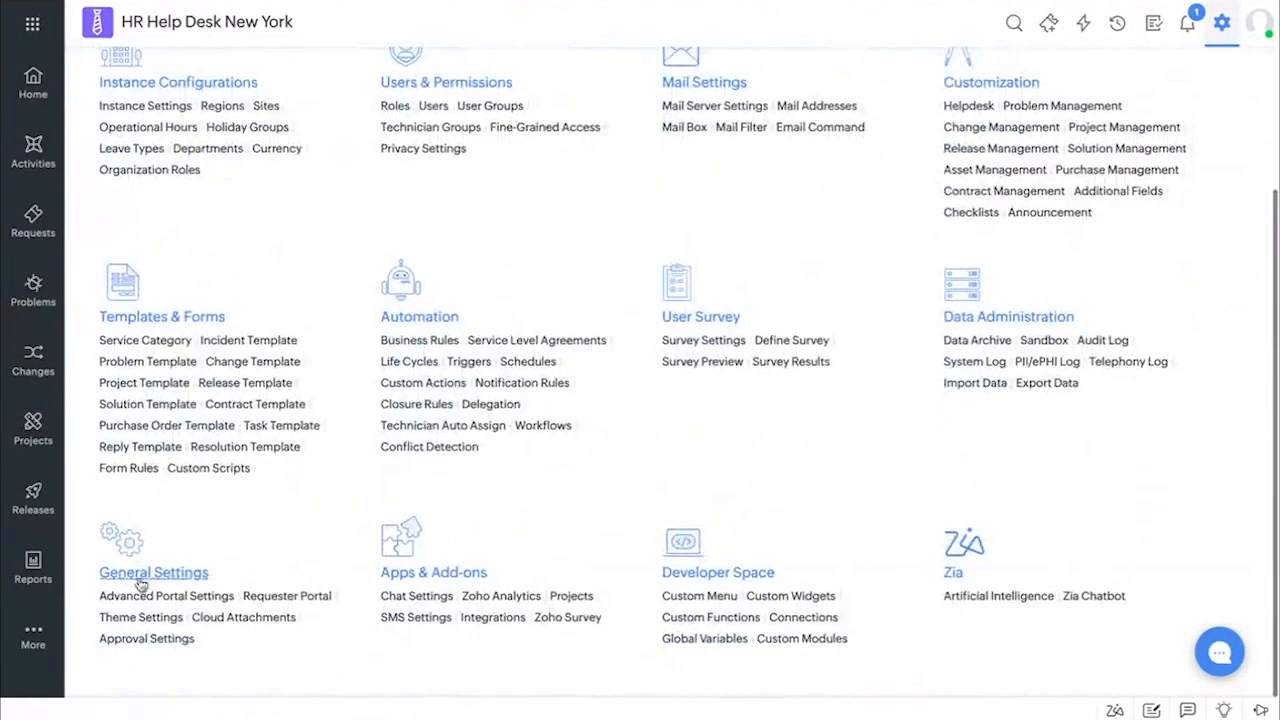
{"action": "left_click", "coordinate": [289, 598]}
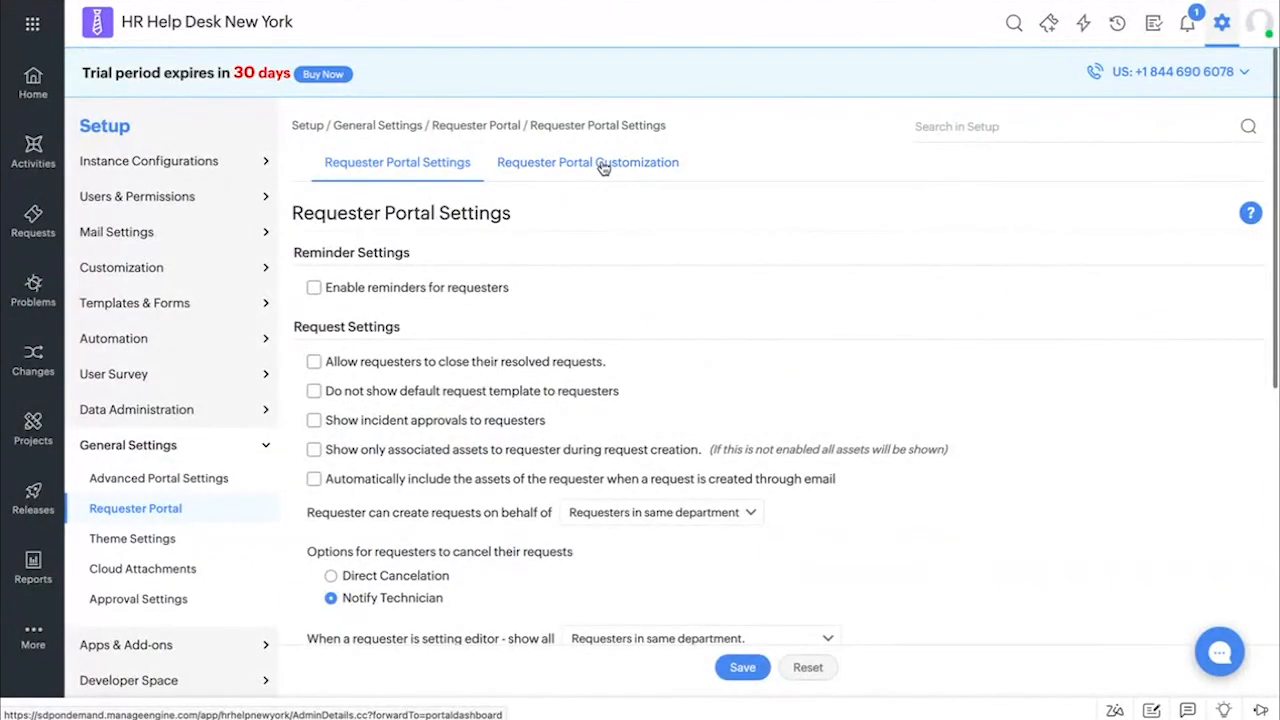
{"action": "left_click", "coordinate": [603, 168]}
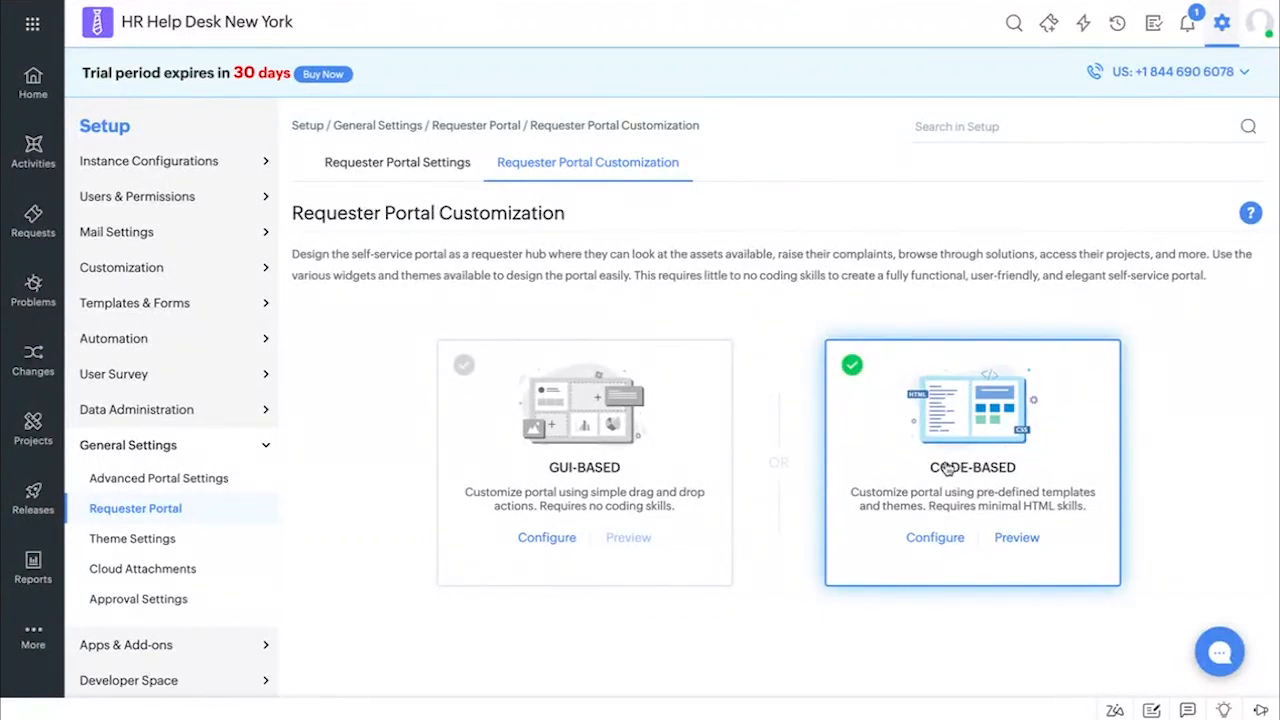
{"action": "left_click", "coordinate": [944, 544]}
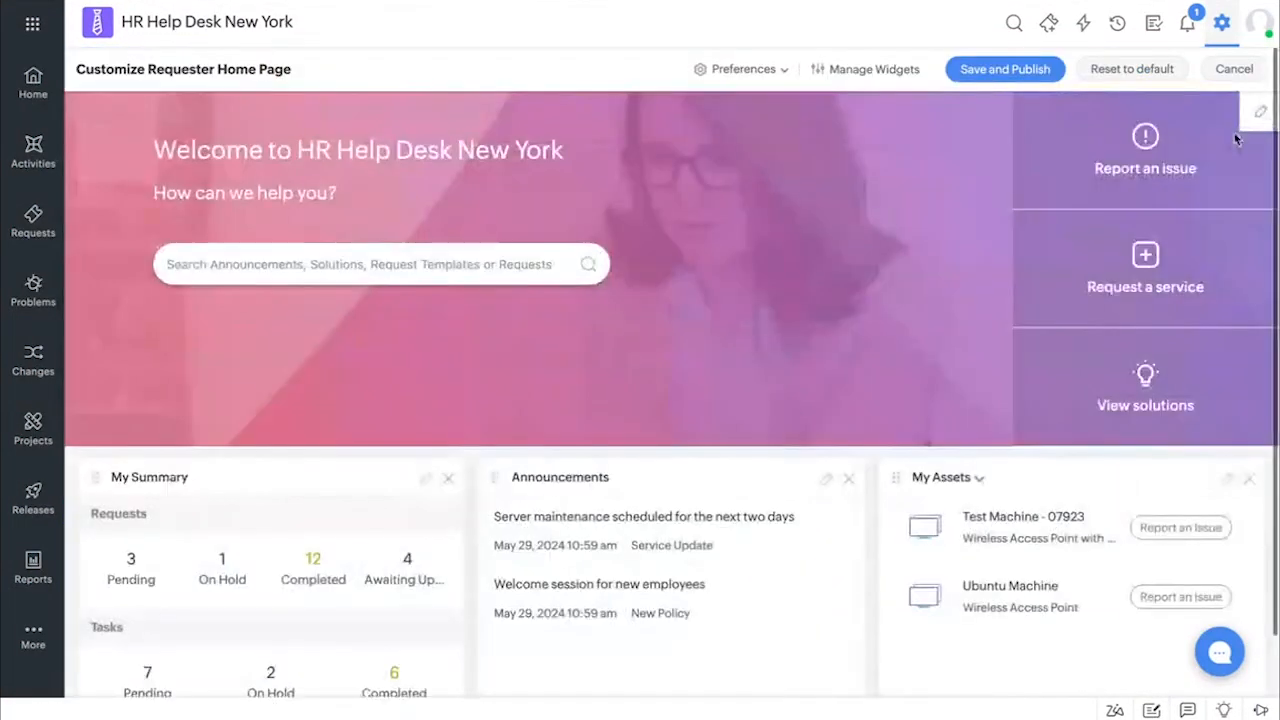
Open the requester home page's header for editing and look through its code, preview and split views
{"action": "left_click", "coordinate": [1260, 116]}
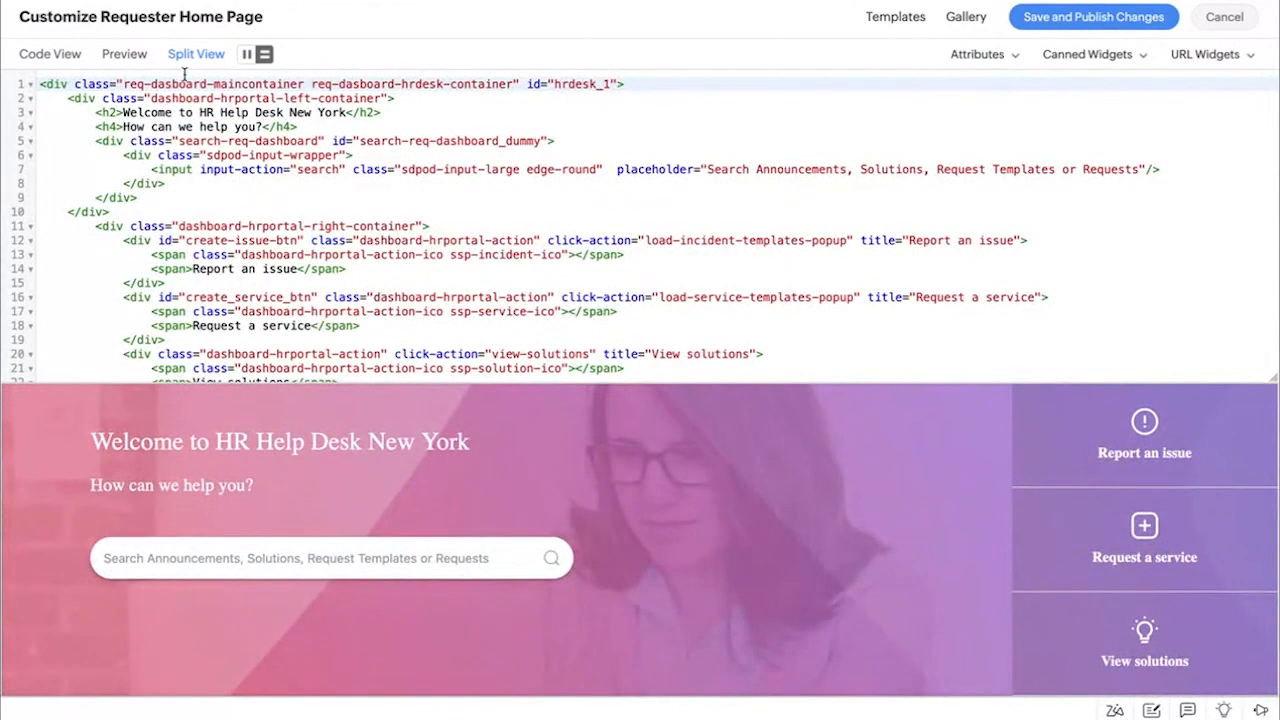
{"action": "left_click", "coordinate": [70, 62]}
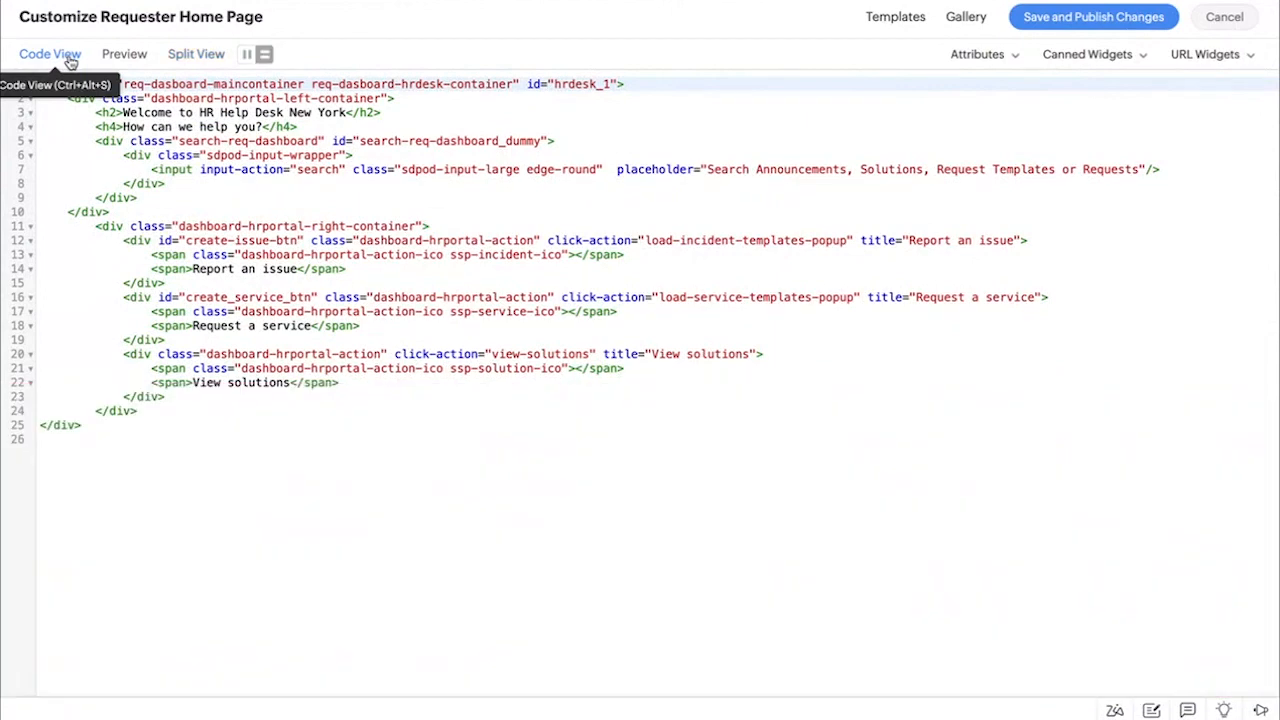
{"action": "left_click", "coordinate": [130, 56]}
{"action": "left_click", "coordinate": [205, 58]}
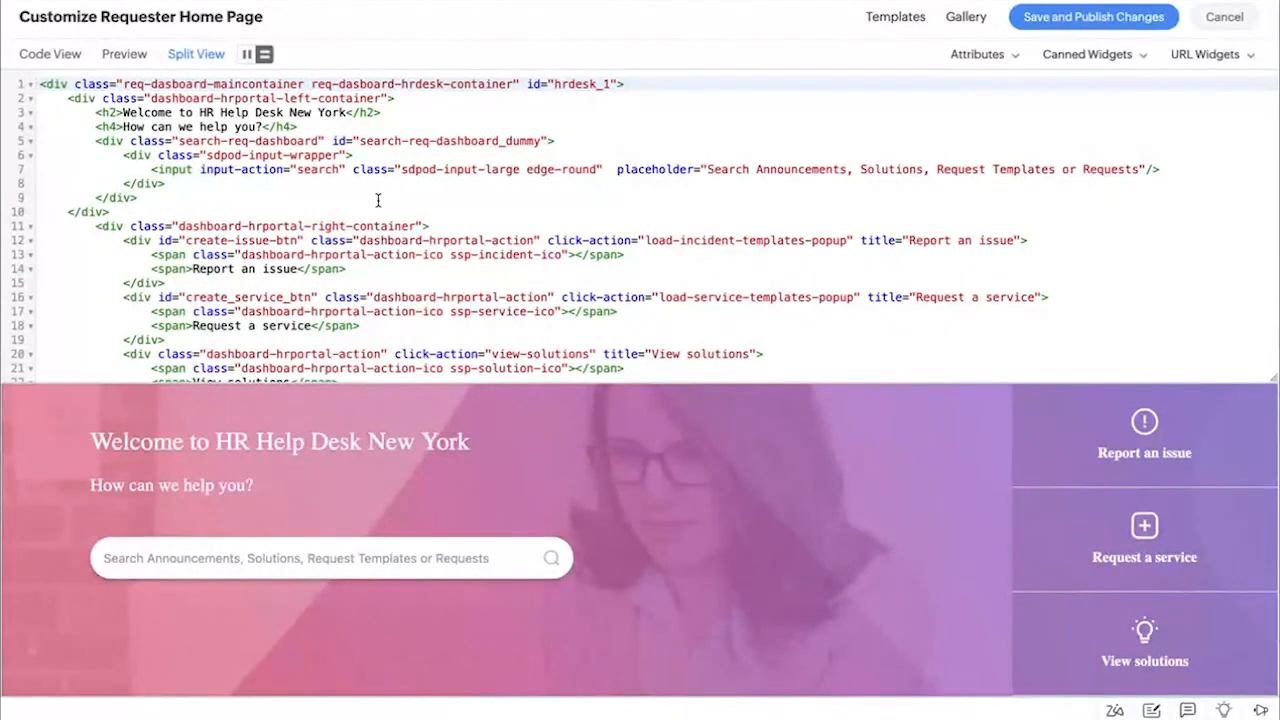
Try the Prime and Ocean templates on the requester home page header
{"action": "left_click", "coordinate": [897, 20]}
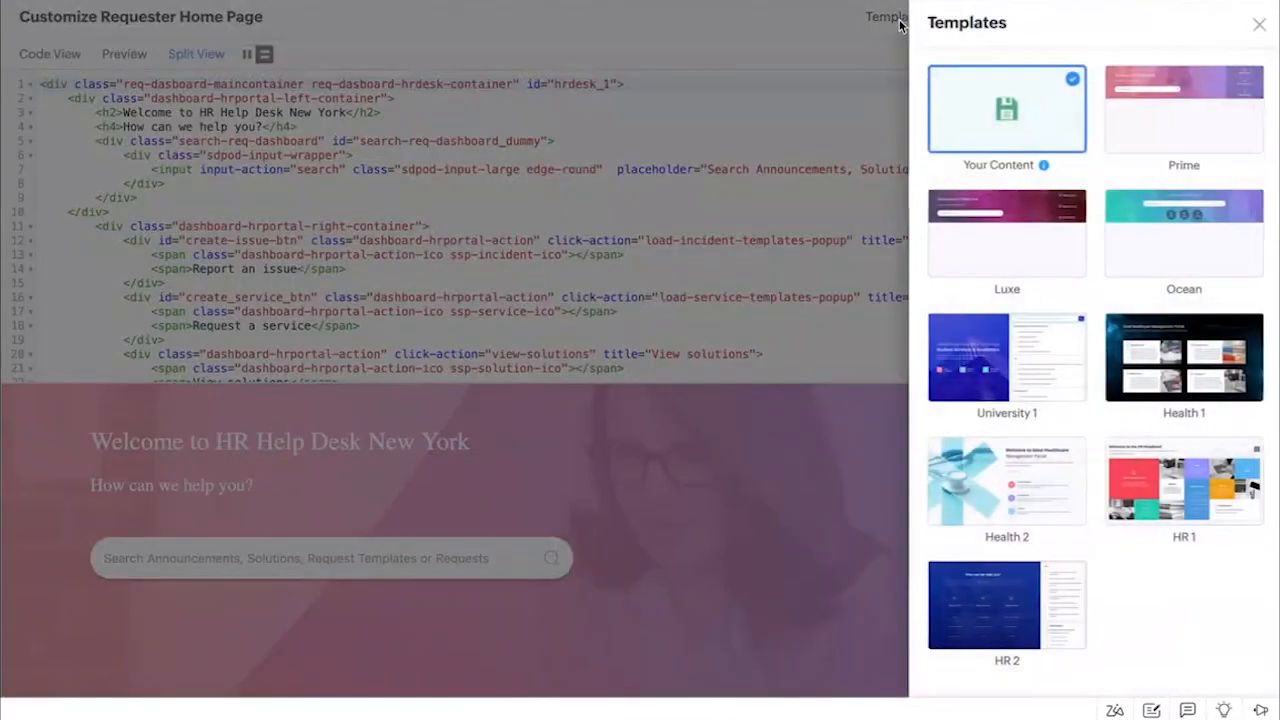
{"action": "left_click", "coordinate": [1200, 128]}
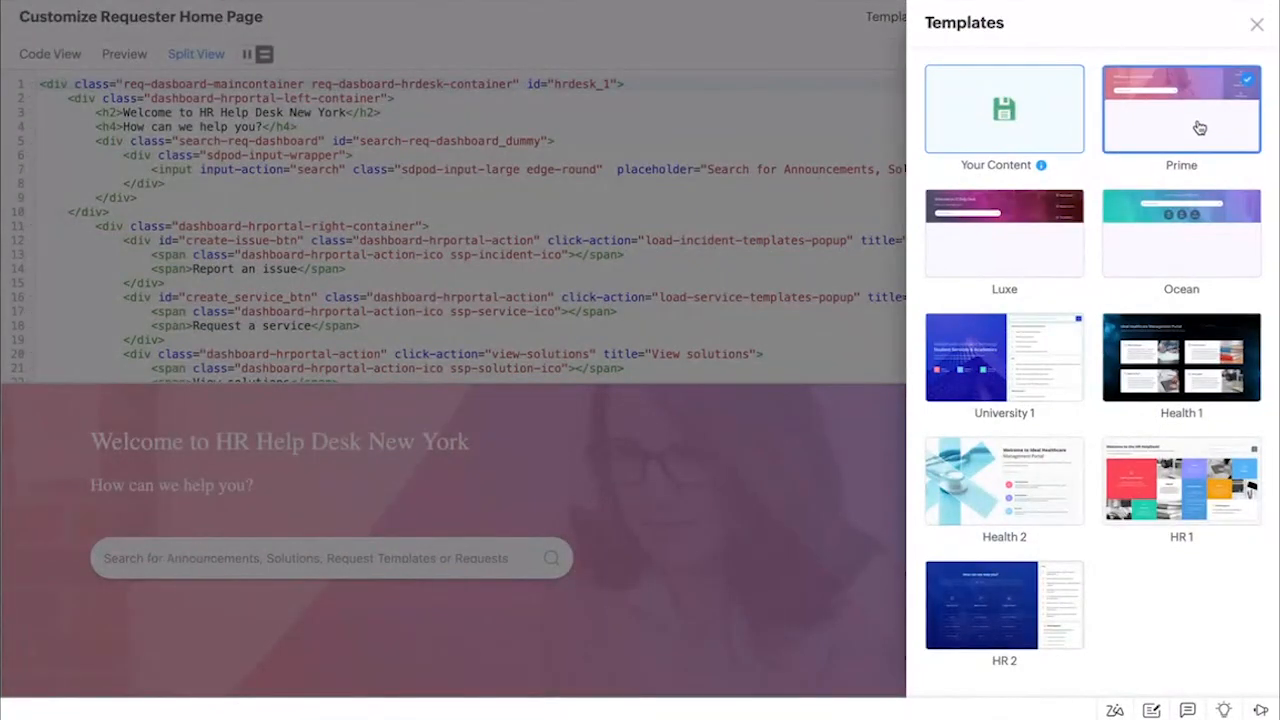
{"action": "left_click", "coordinate": [1210, 222]}
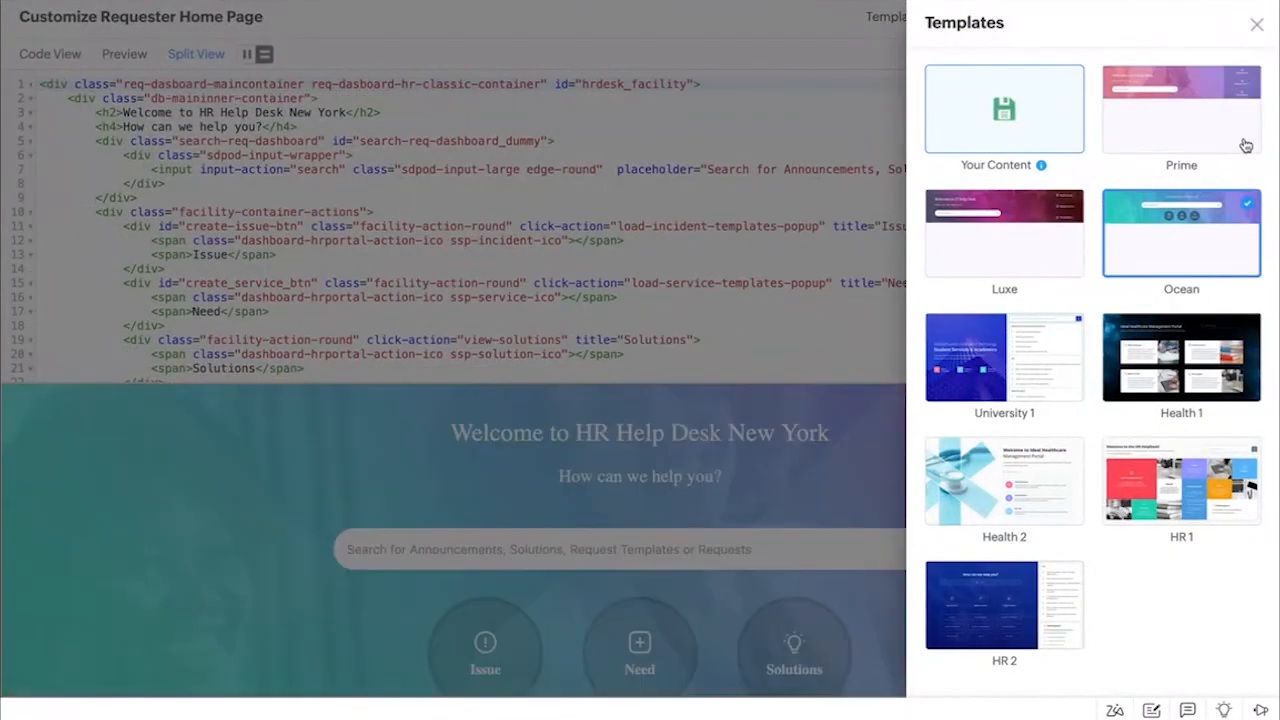
{"action": "left_click", "coordinate": [1257, 24]}
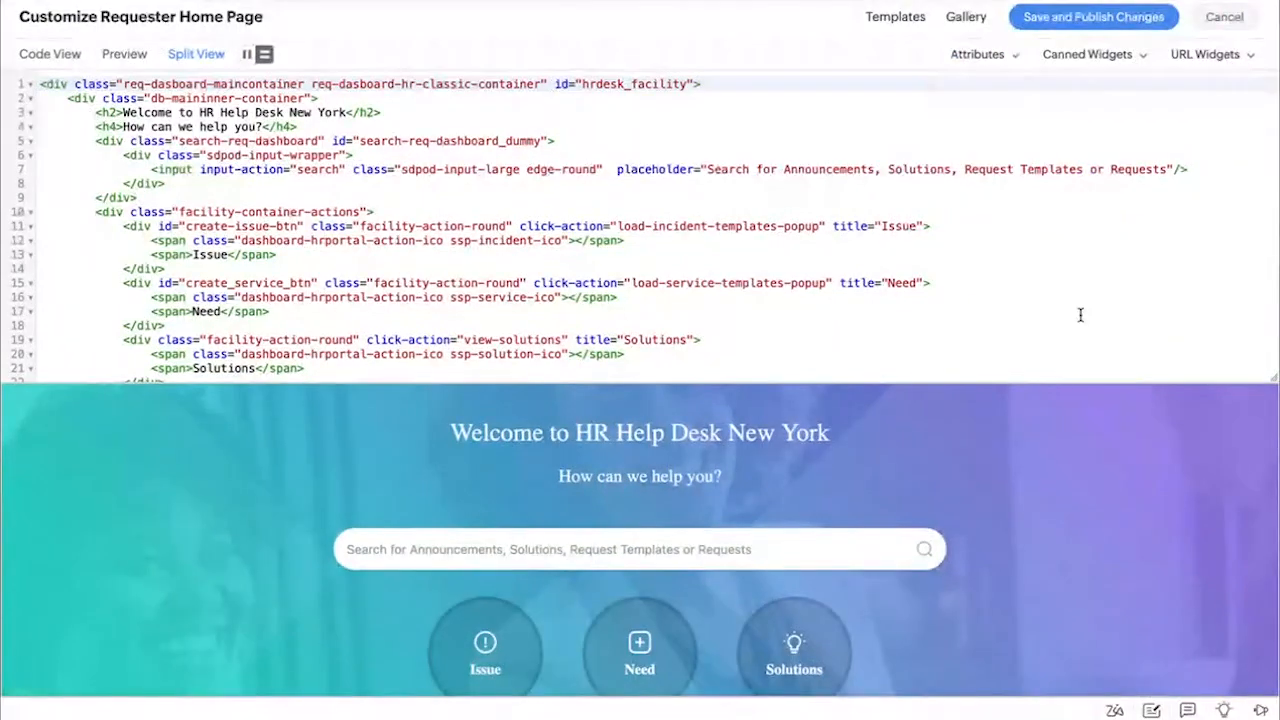
Look over the image gallery and the attributes, canned widgets and URL widgets available for the requester home page
{"action": "left_click", "coordinate": [965, 22]}
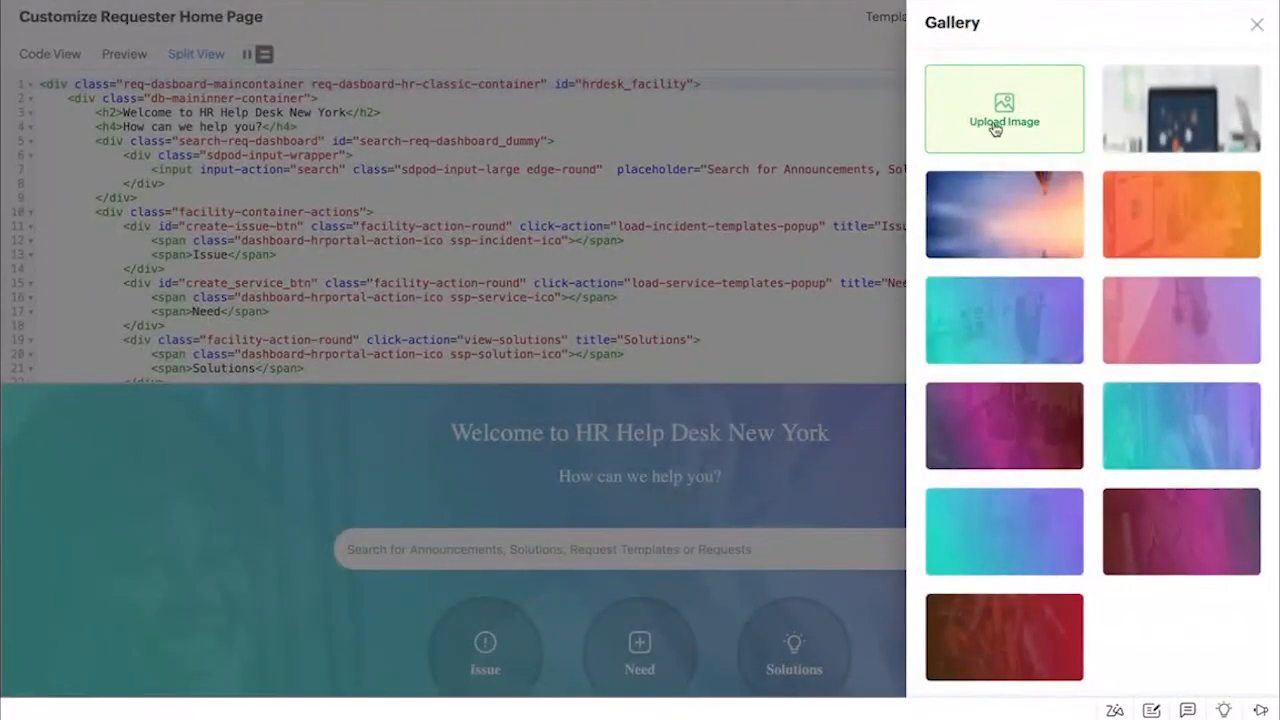
{"action": "left_click", "coordinate": [1256, 24]}
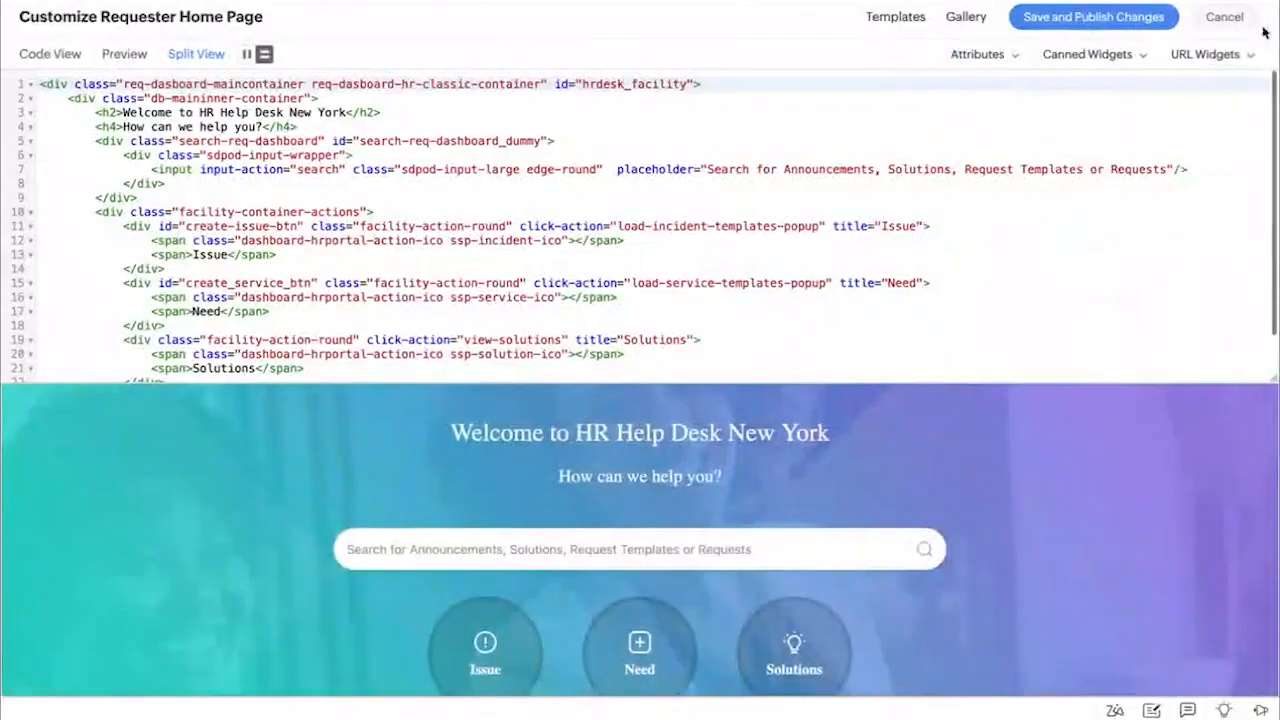
{"action": "left_click", "coordinate": [975, 56]}
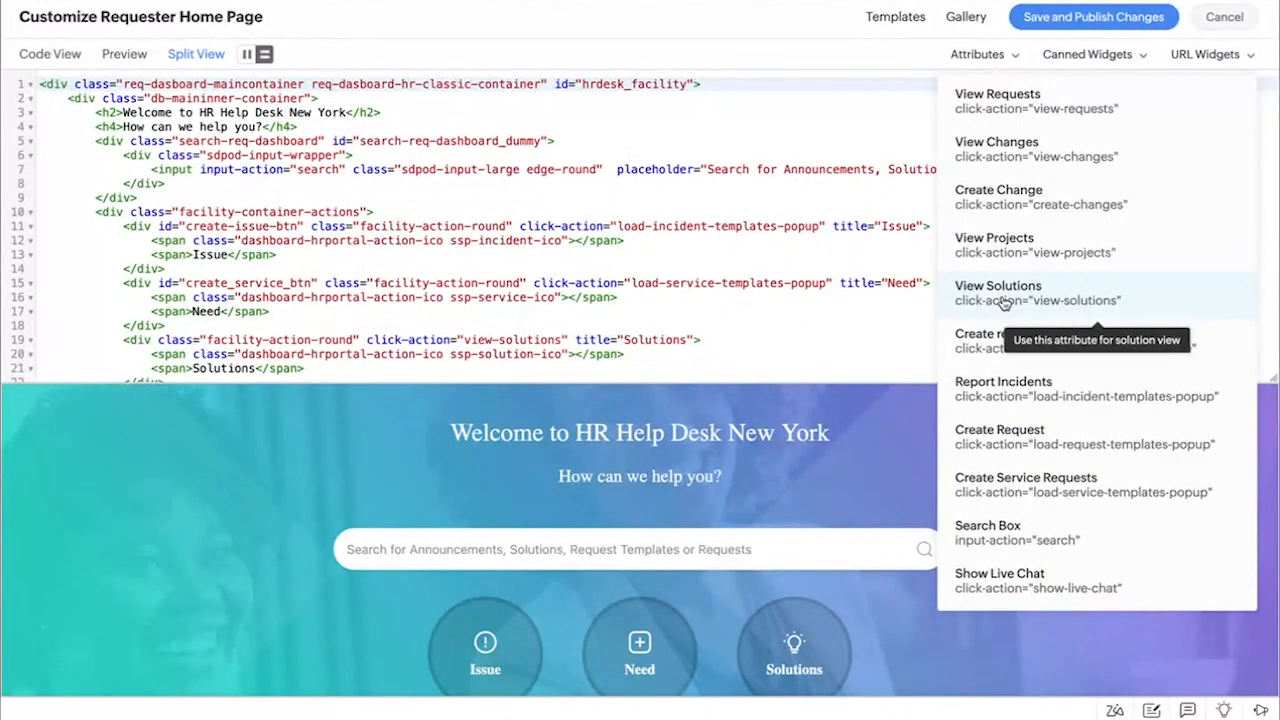
{"action": "left_click", "coordinate": [1100, 56]}
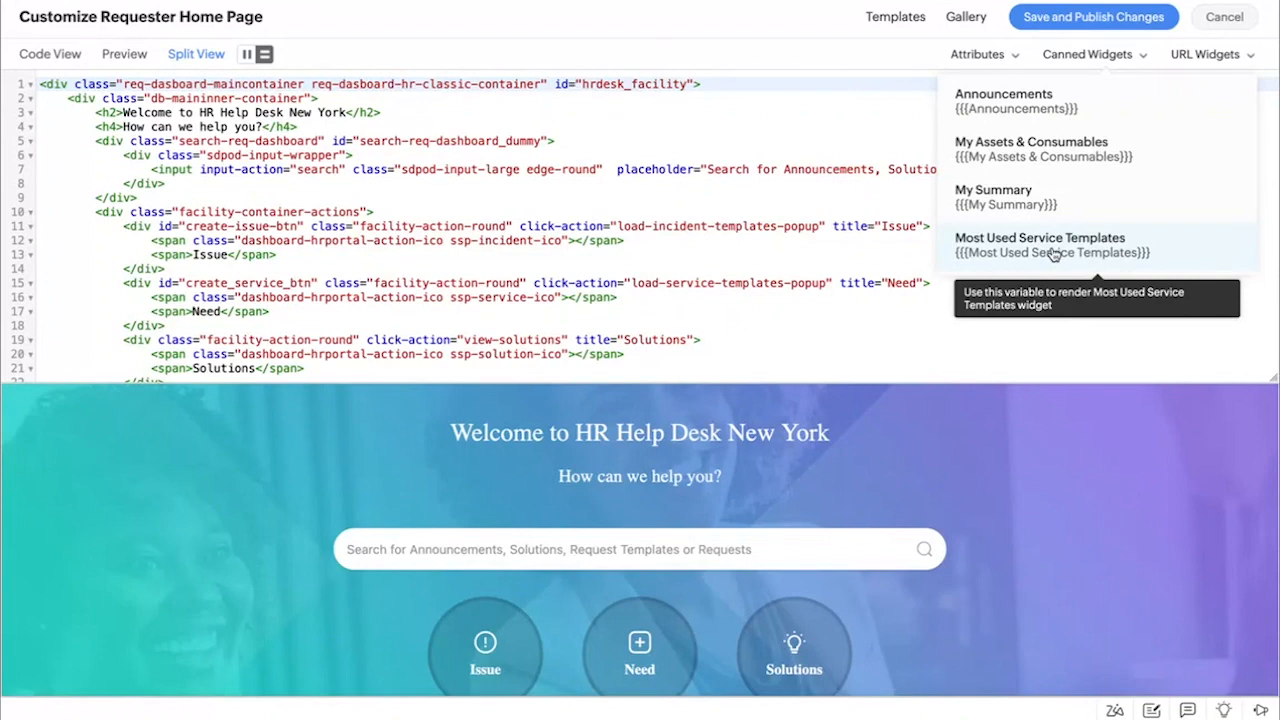
{"action": "left_click", "coordinate": [1197, 56]}
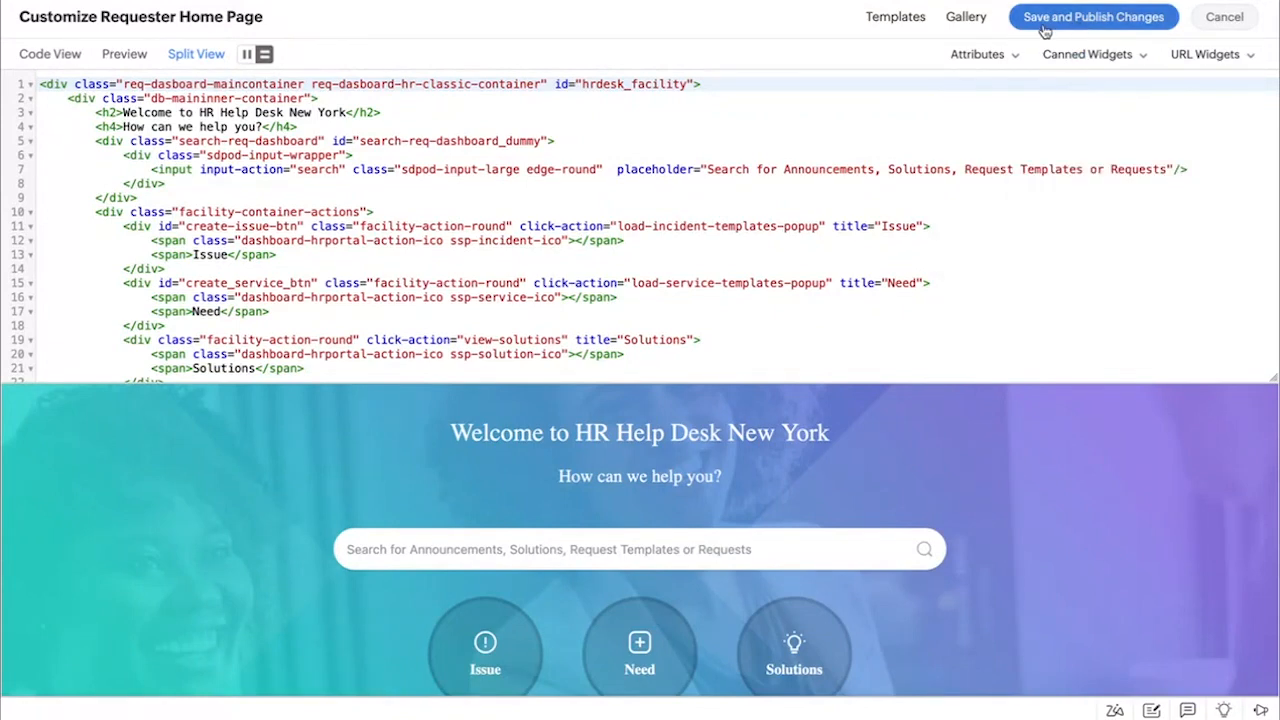
Discard the unsaved header changes and exit the requester home page customization
{"action": "left_click", "coordinate": [1226, 19]}
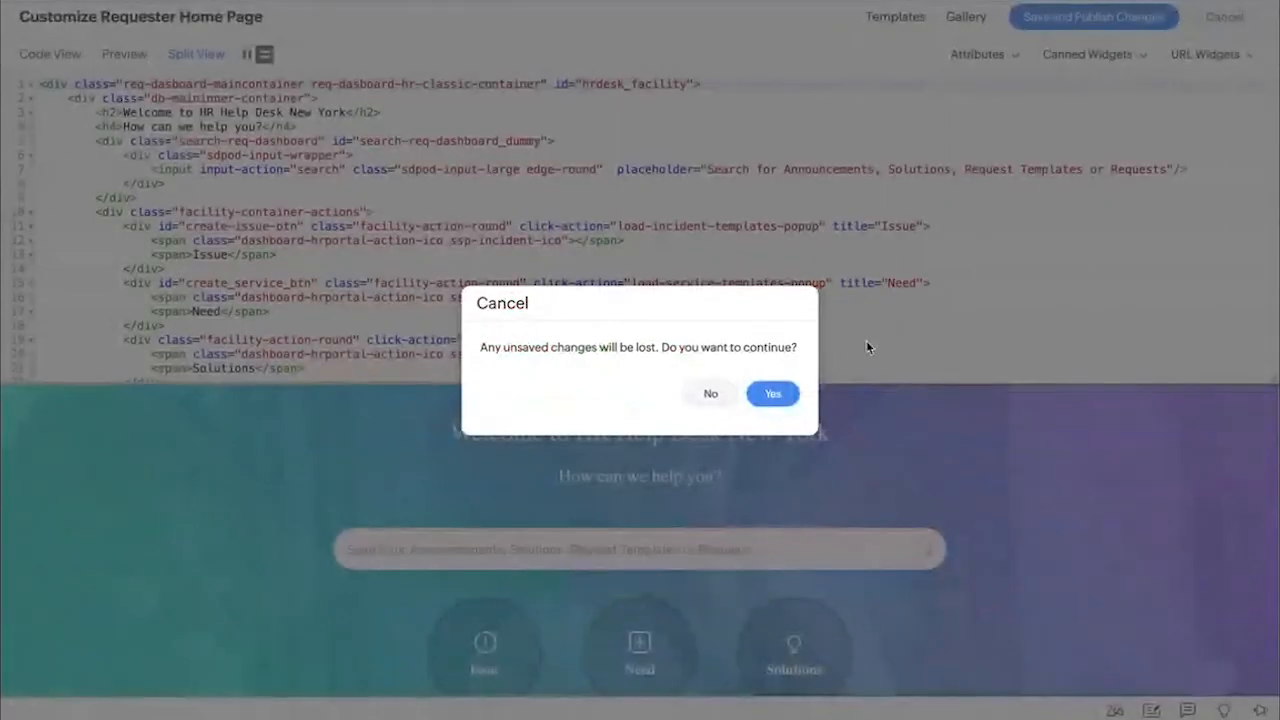
{"action": "left_click", "coordinate": [775, 393]}
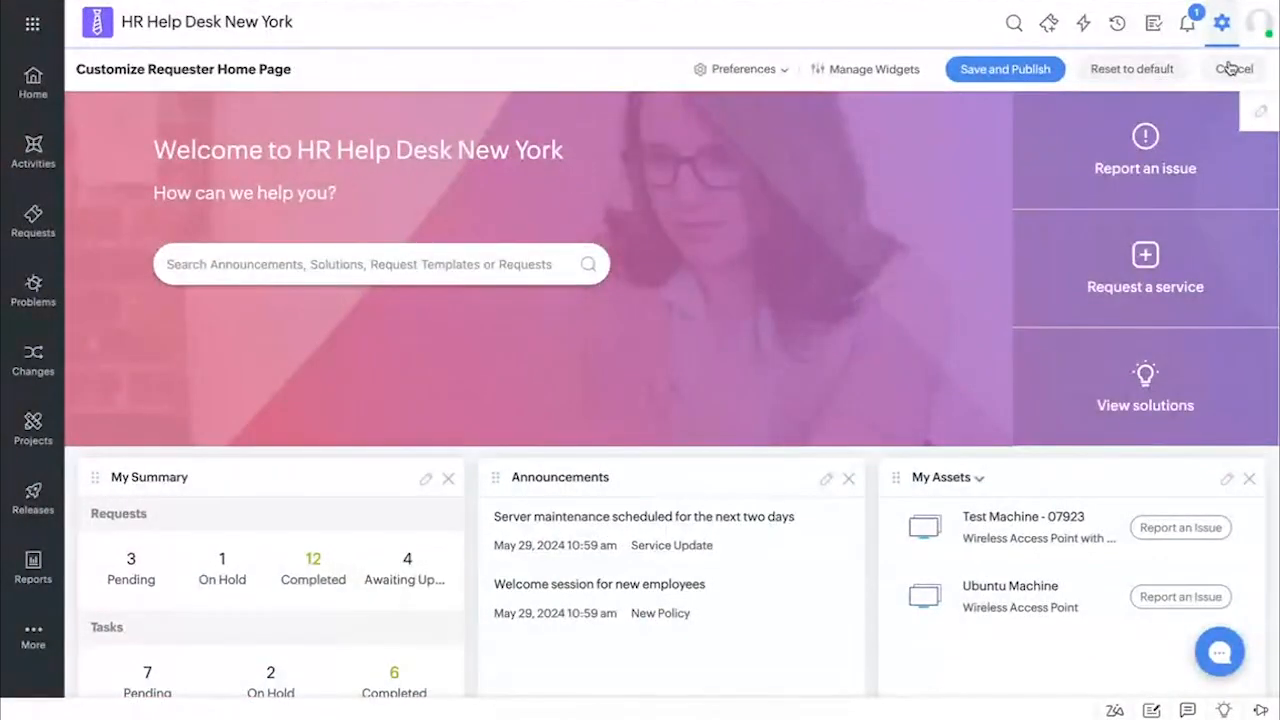
{"action": "left_click", "coordinate": [1230, 68]}
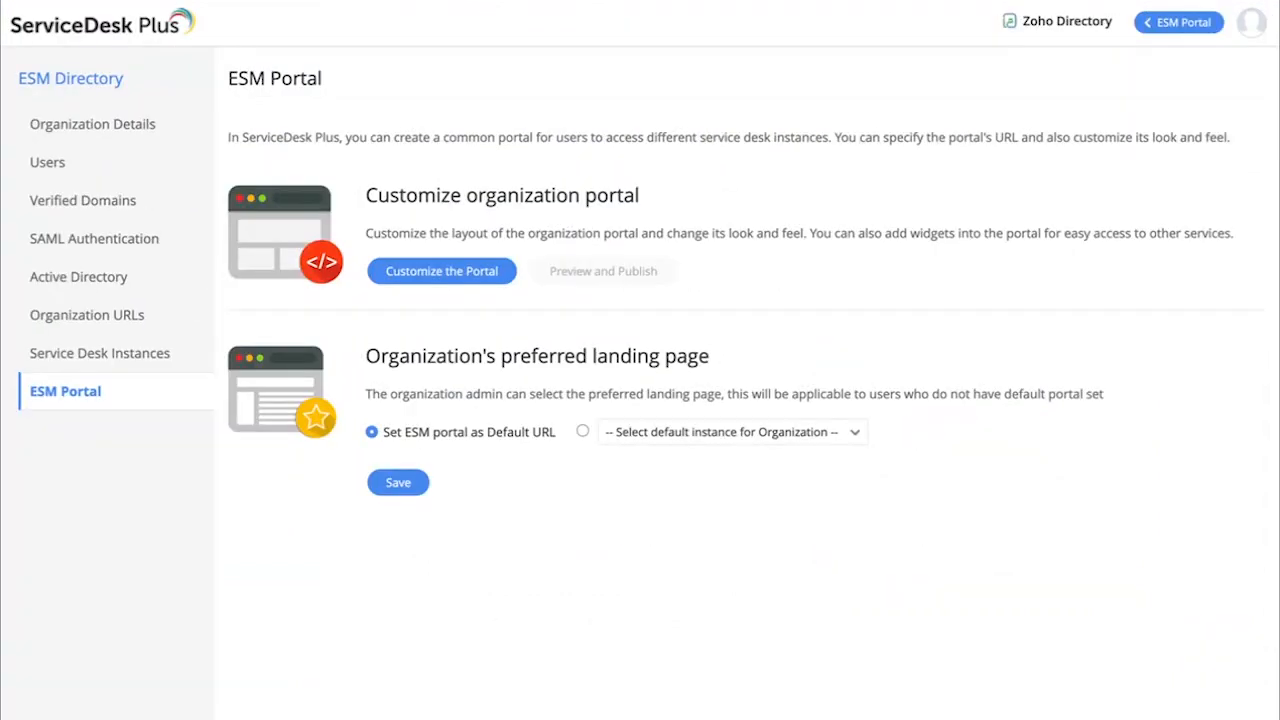
Return to the ESM portal and search all service desk instances for "wifi"
{"action": "left_click", "coordinate": [1181, 23]}
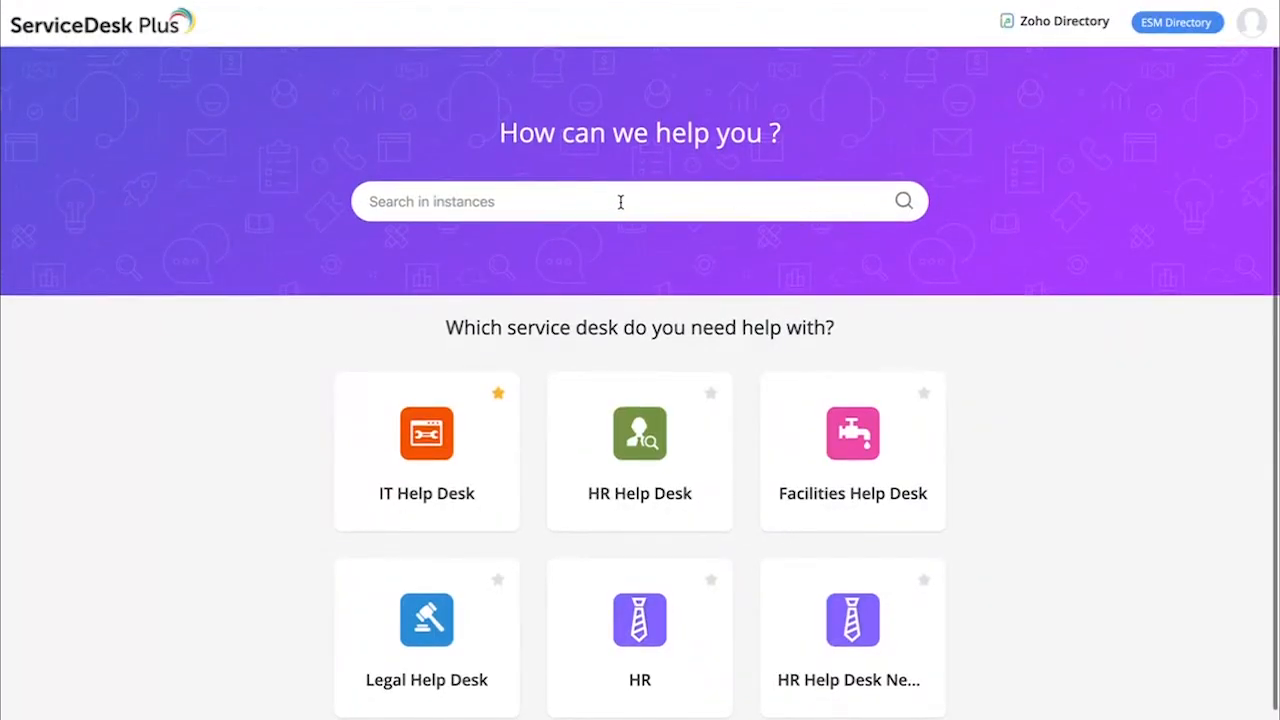
{"action": "left_click", "coordinate": [544, 204]}
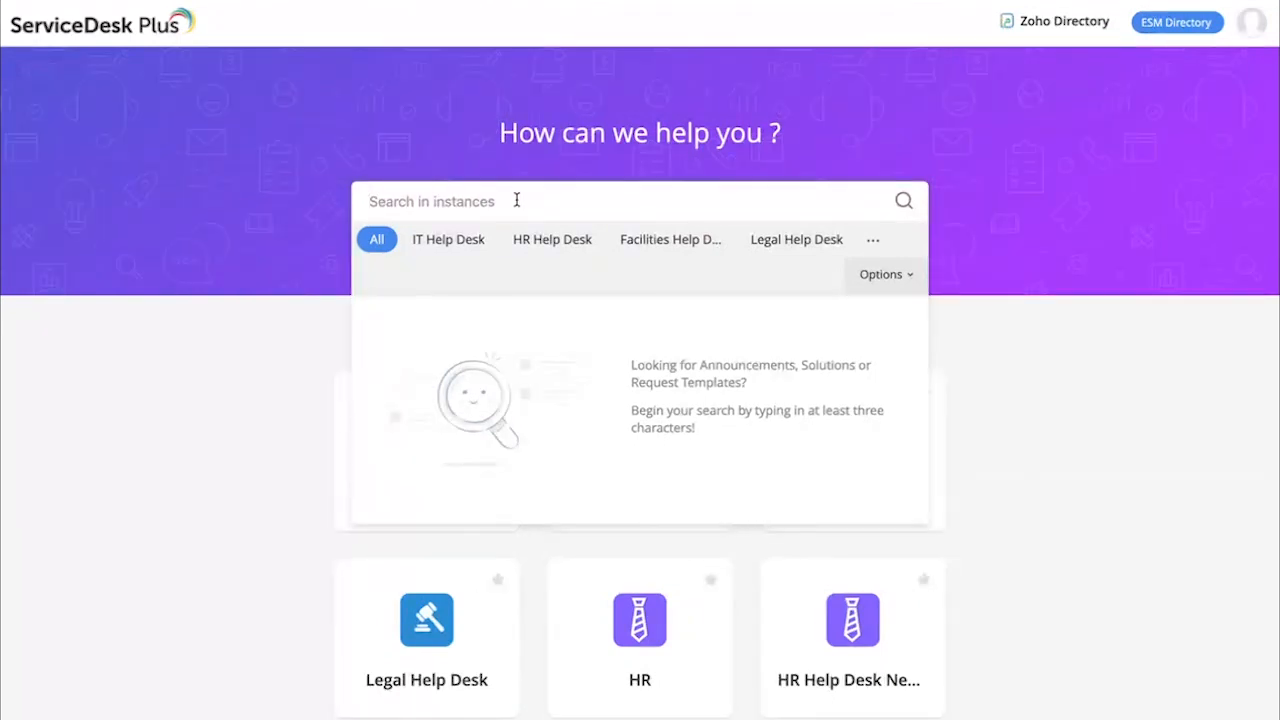
{"action": "type", "text": "wifi"}
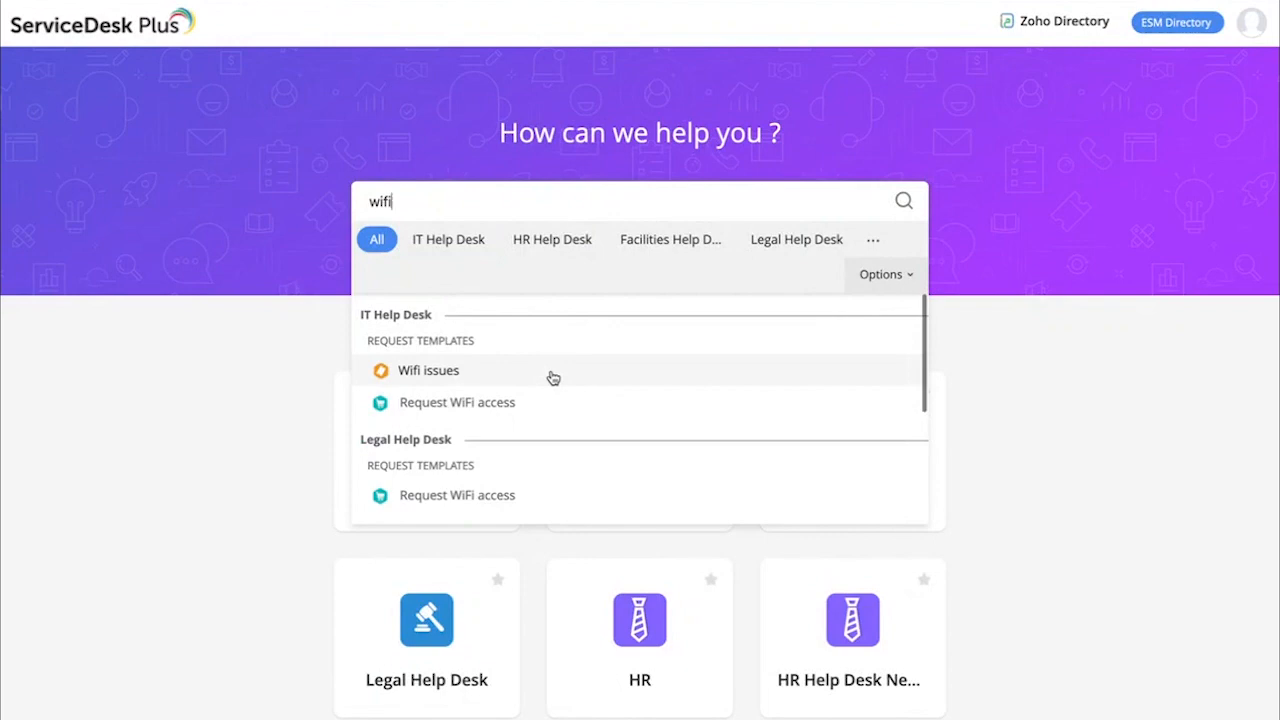
Look through the "wifi" search results grouped by service desk instance and close the results list
{"action": "scroll", "coordinate": [554, 378], "scroll_direction": "down", "scroll_amount": 3}
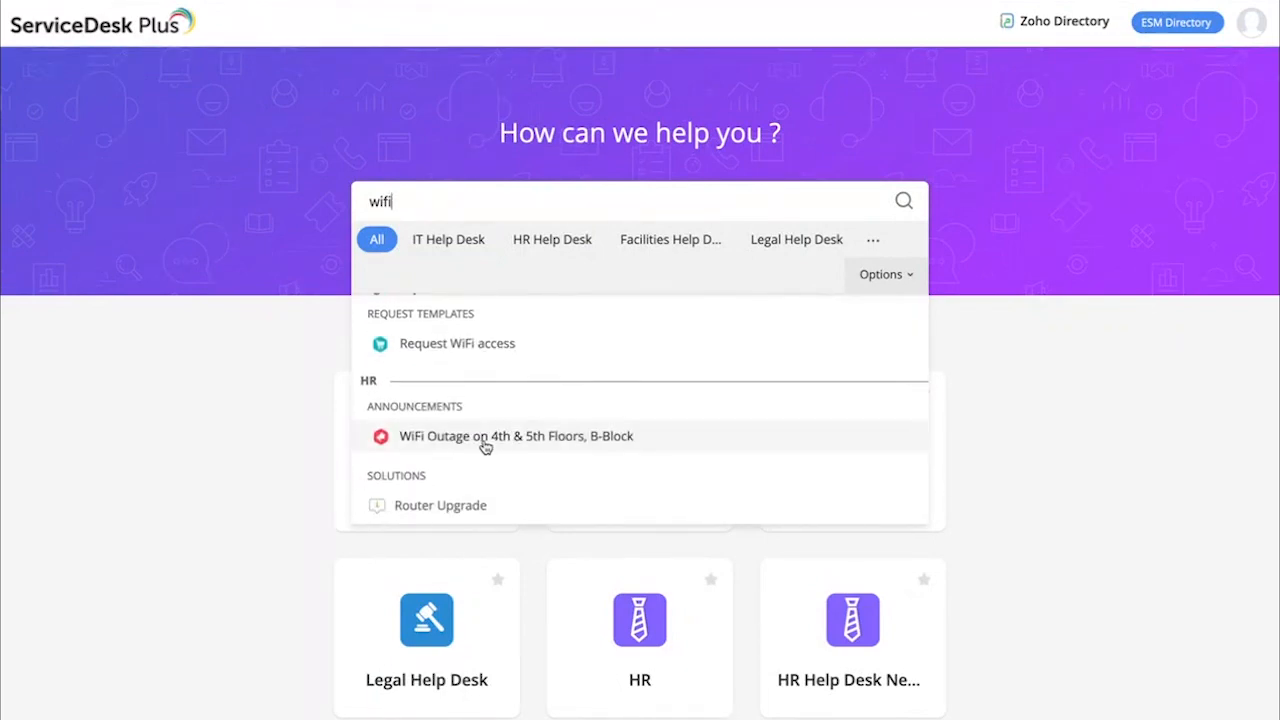
{"action": "scroll", "coordinate": [486, 448], "scroll_direction": "down", "scroll_amount": 2}
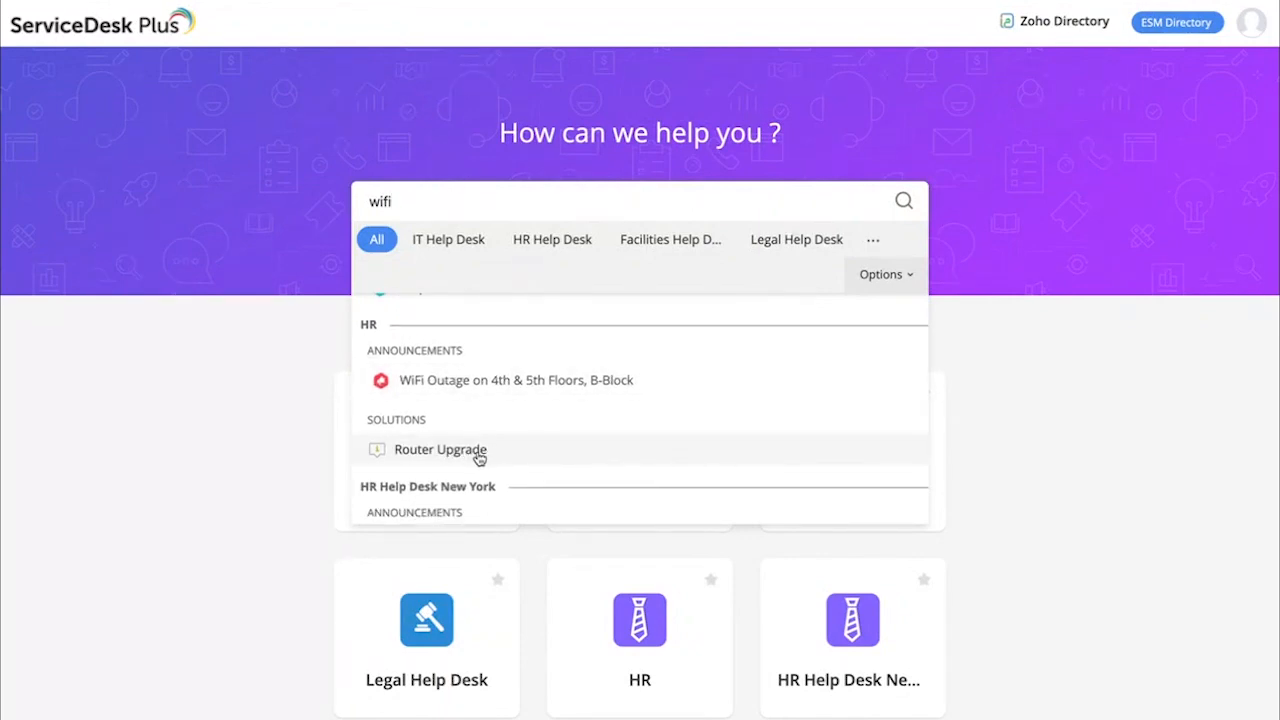
{"action": "scroll", "coordinate": [523, 370], "scroll_direction": "up", "scroll_amount": 4}
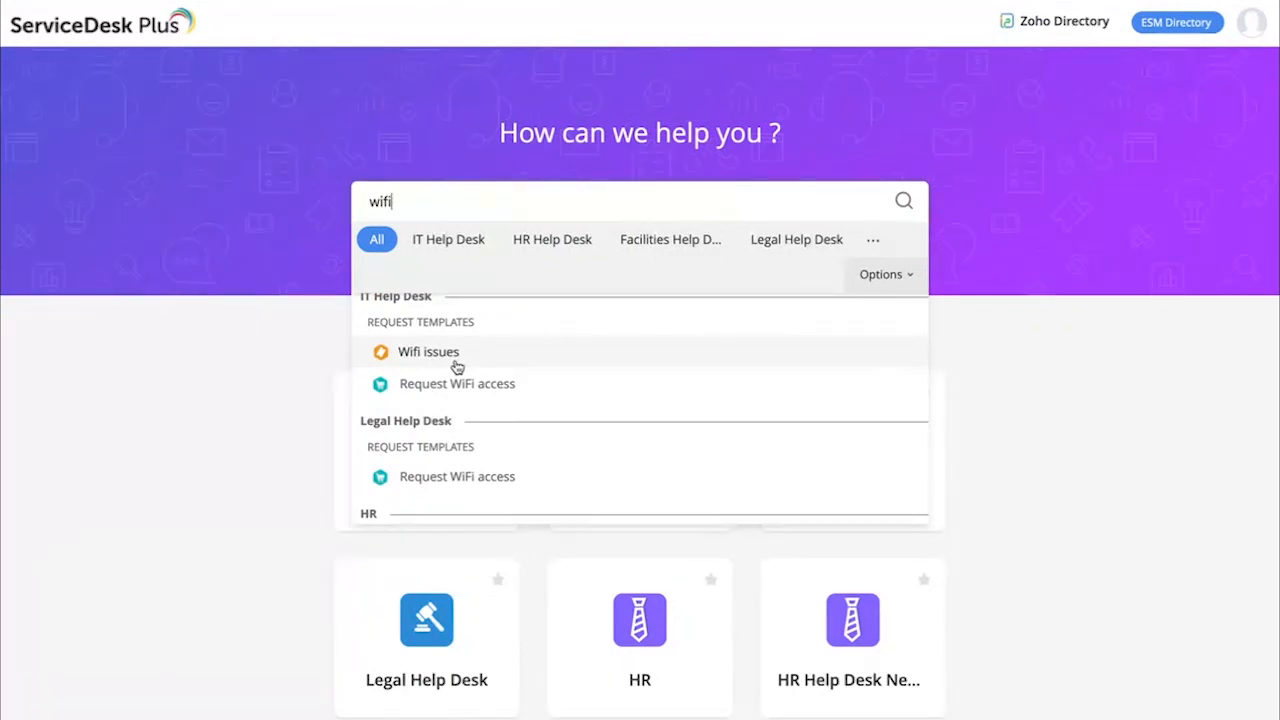
{"action": "left_click", "coordinate": [231, 365]}
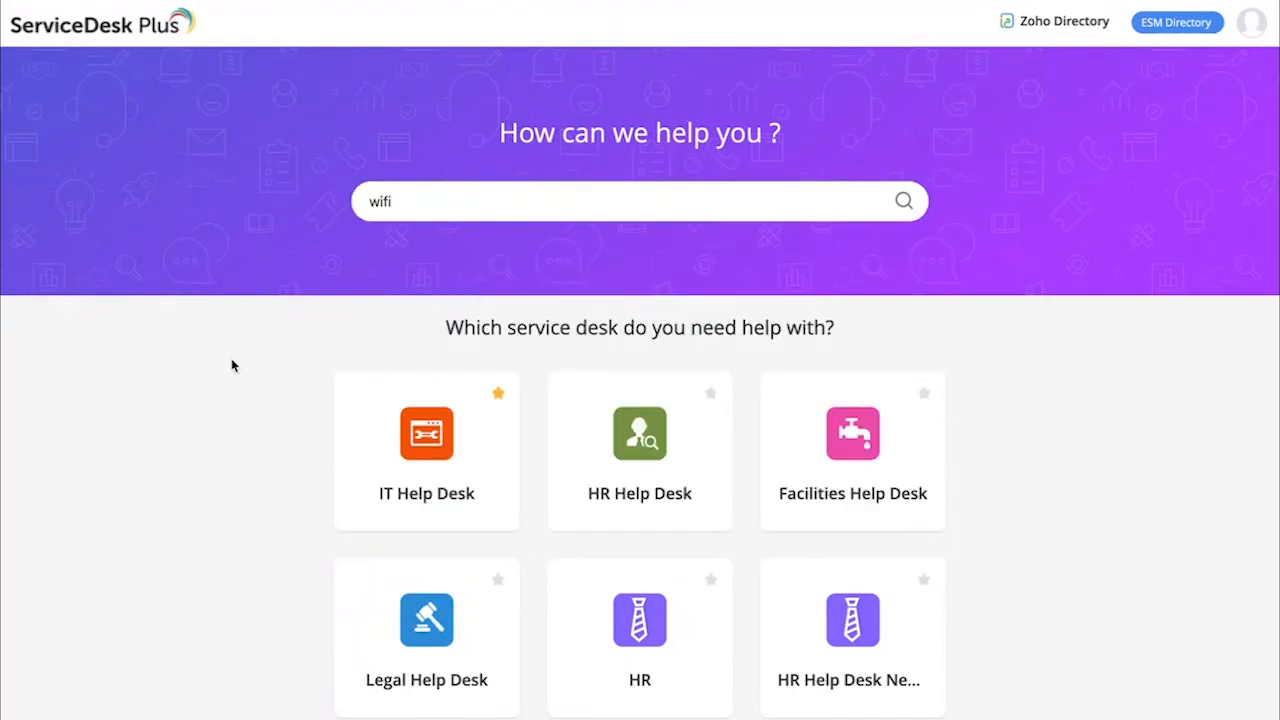
Reopen the "wifi" search results, show the options for which content types are searched, and close the results
{"action": "left_click", "coordinate": [432, 202]}
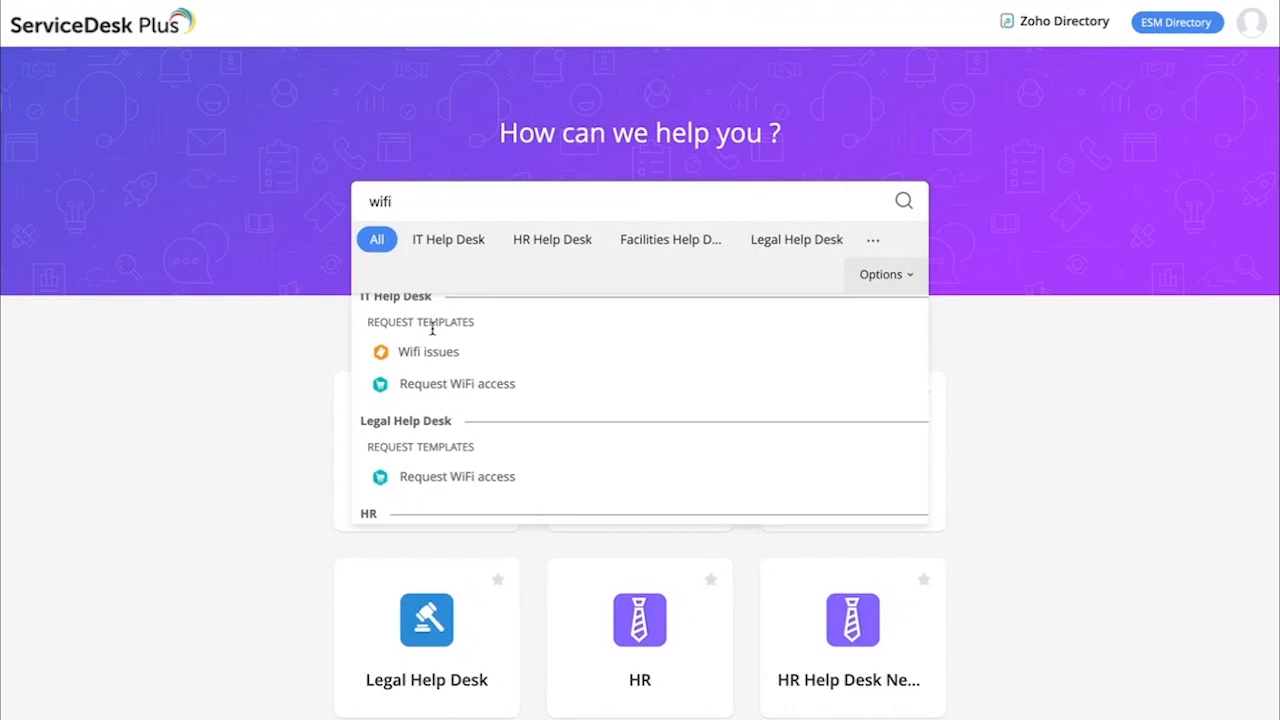
{"action": "left_click", "coordinate": [892, 278]}
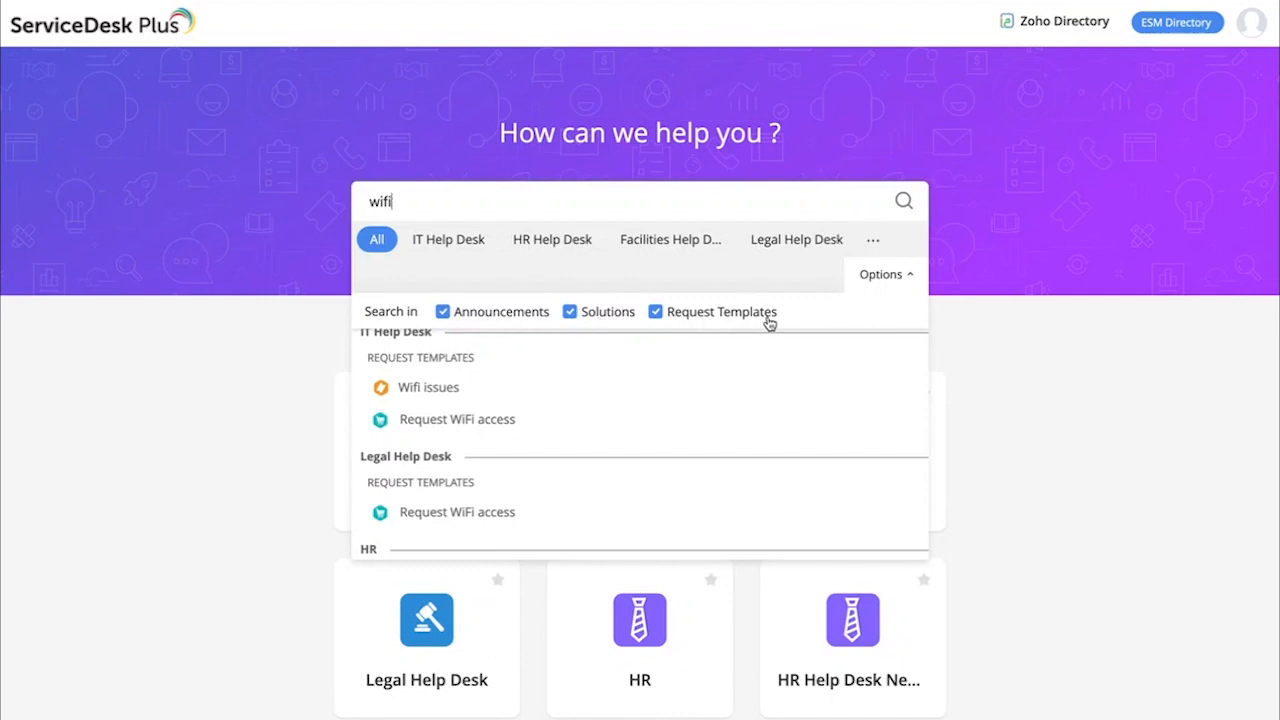
{"action": "left_click", "coordinate": [1068, 374]}
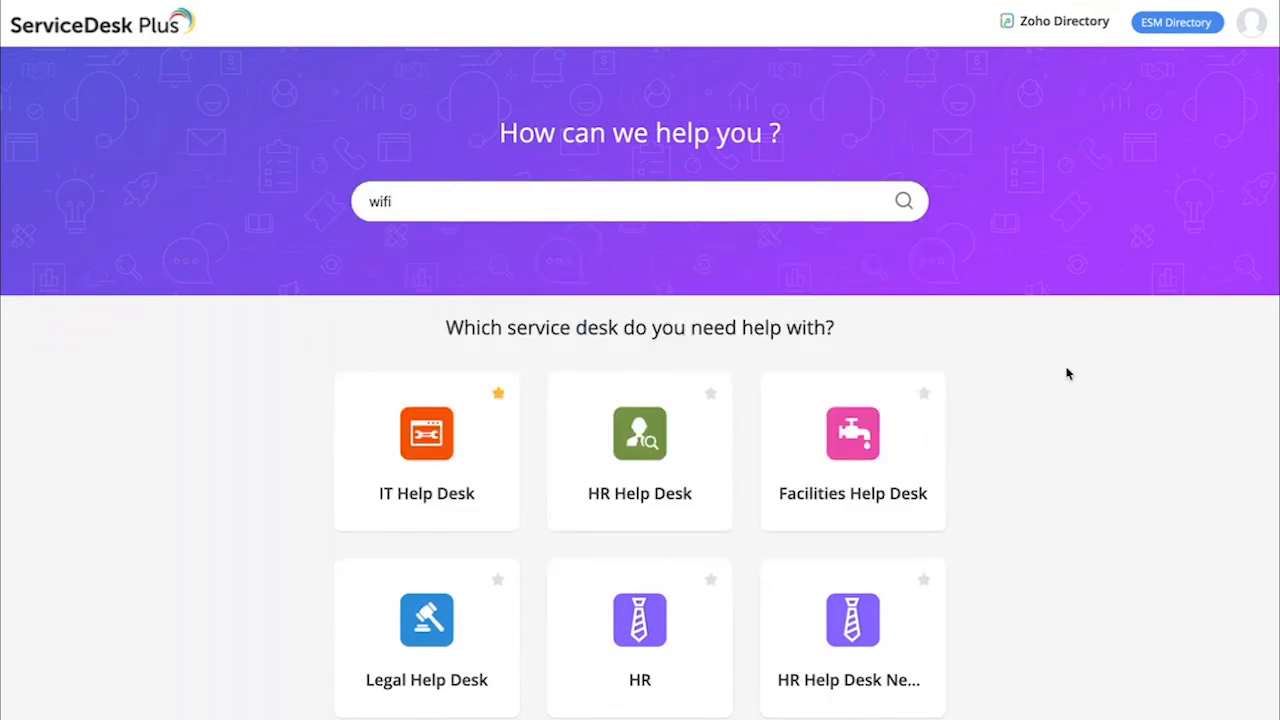